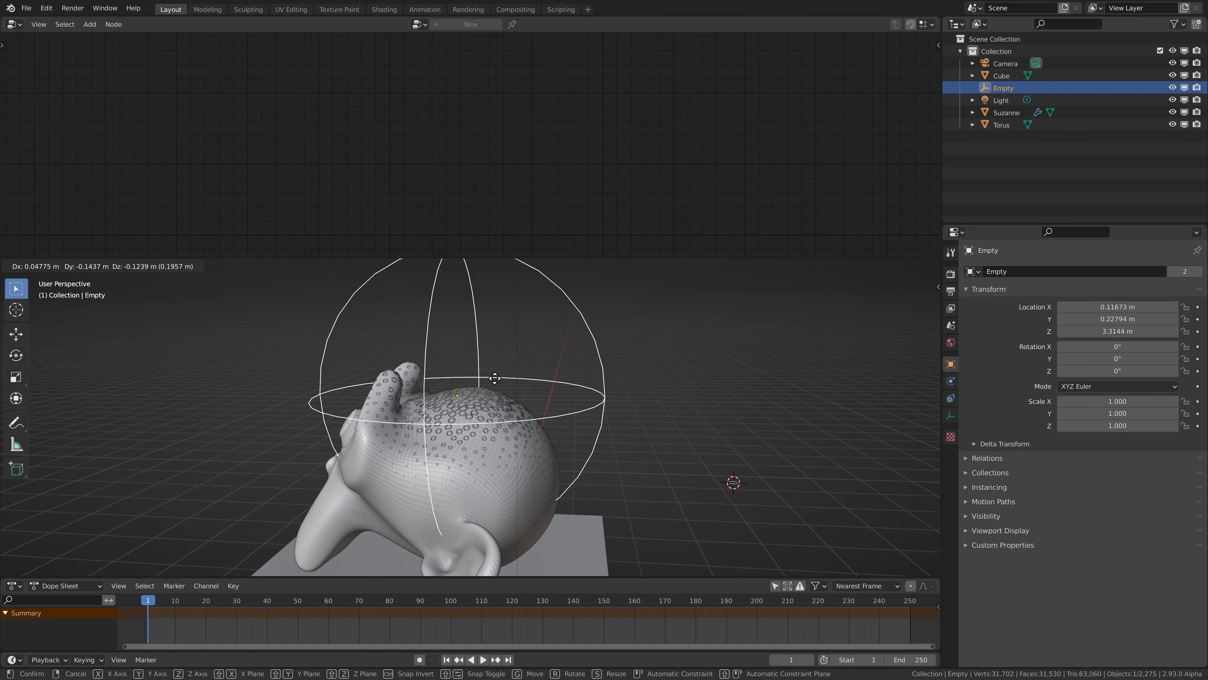
# Move the empty around the top of the monkey head, placing it at about X 0.11, Y 0.11, Z 3.15 m.
pyautogui.click(491, 395)
pyautogui.moveTo(478, 418); pyautogui.dragTo(413, 411, button='middle')
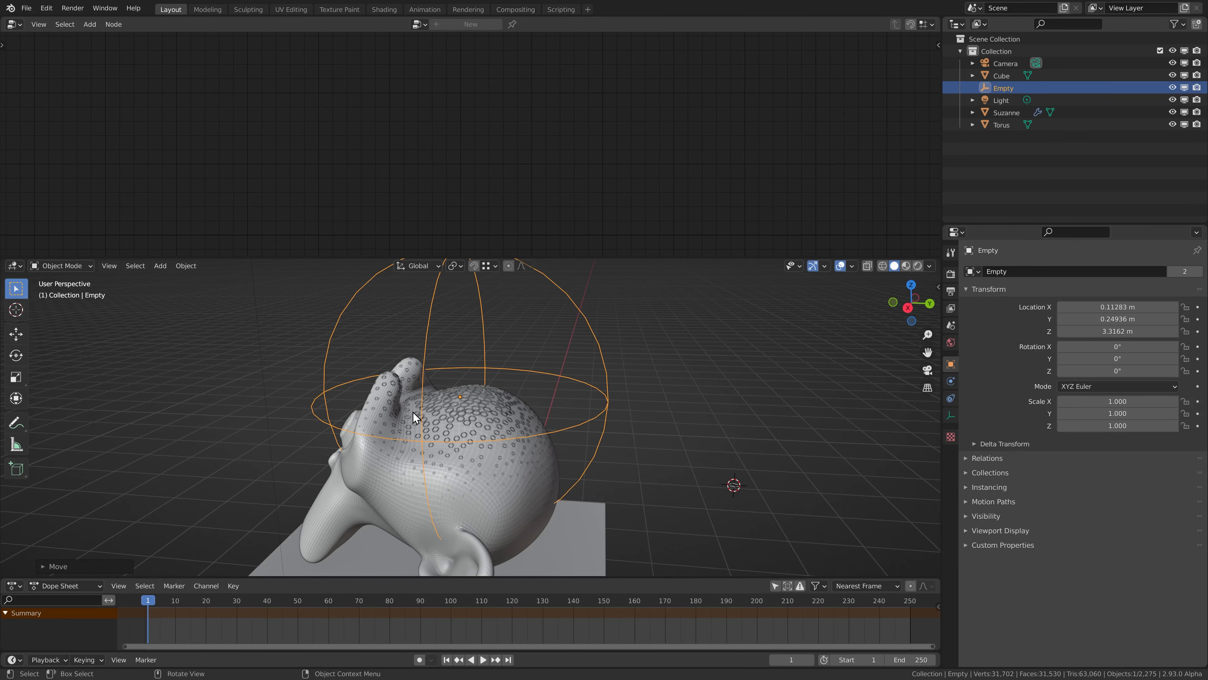
pyautogui.moveTo(445, 375); pyautogui.dragTo(495, 404, button='middle')
pyautogui.press('g')
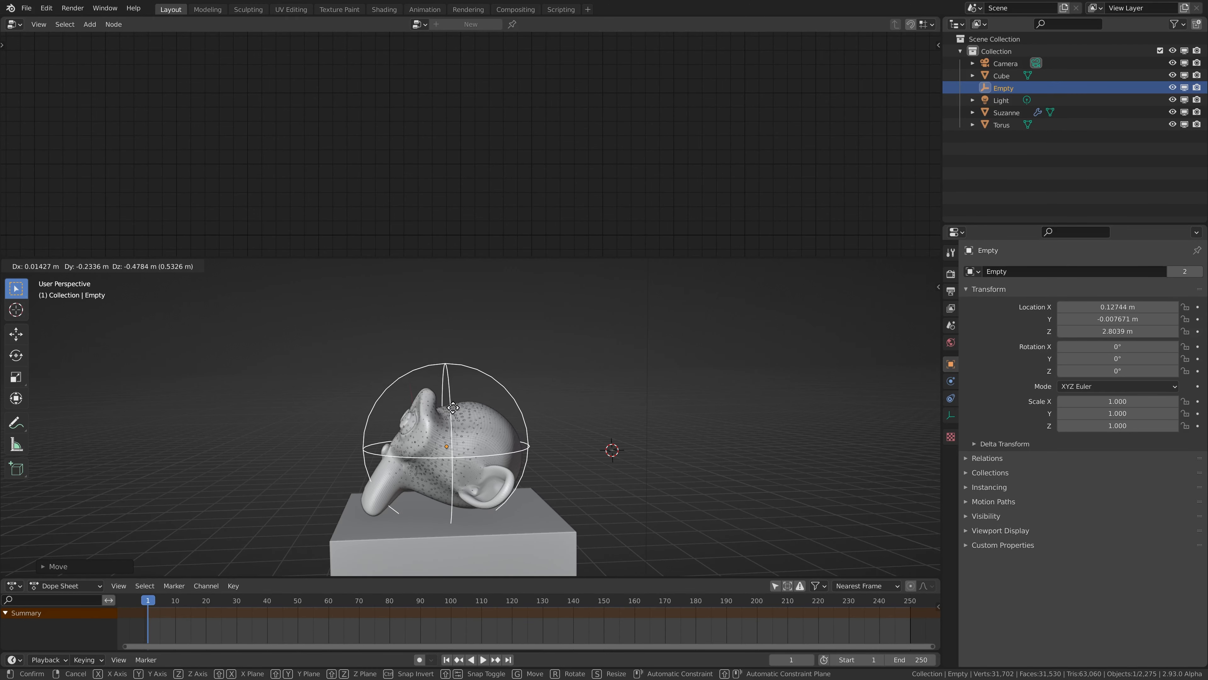
pyautogui.click(451, 418)
pyautogui.scroll(3, 452, 417)
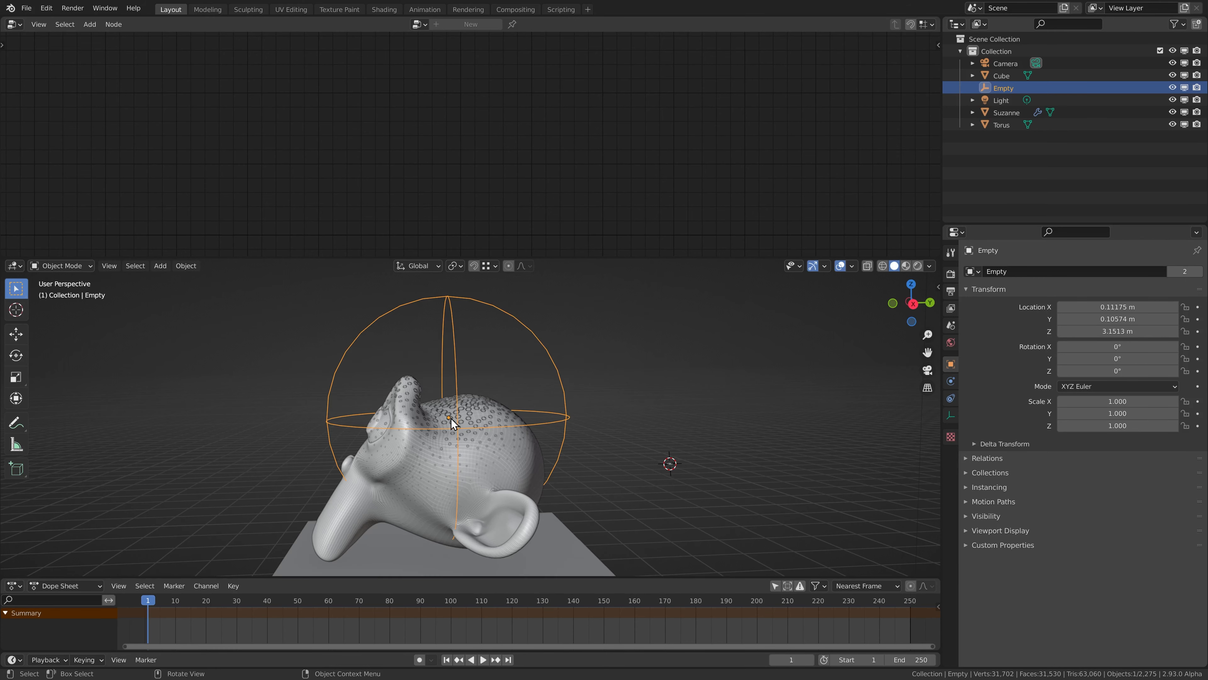
# Shift the monkey's nodes from Attribute Color Ramp onward away from the Attribute Vector Math node to make room between them.
pyautogui.click(451, 418)
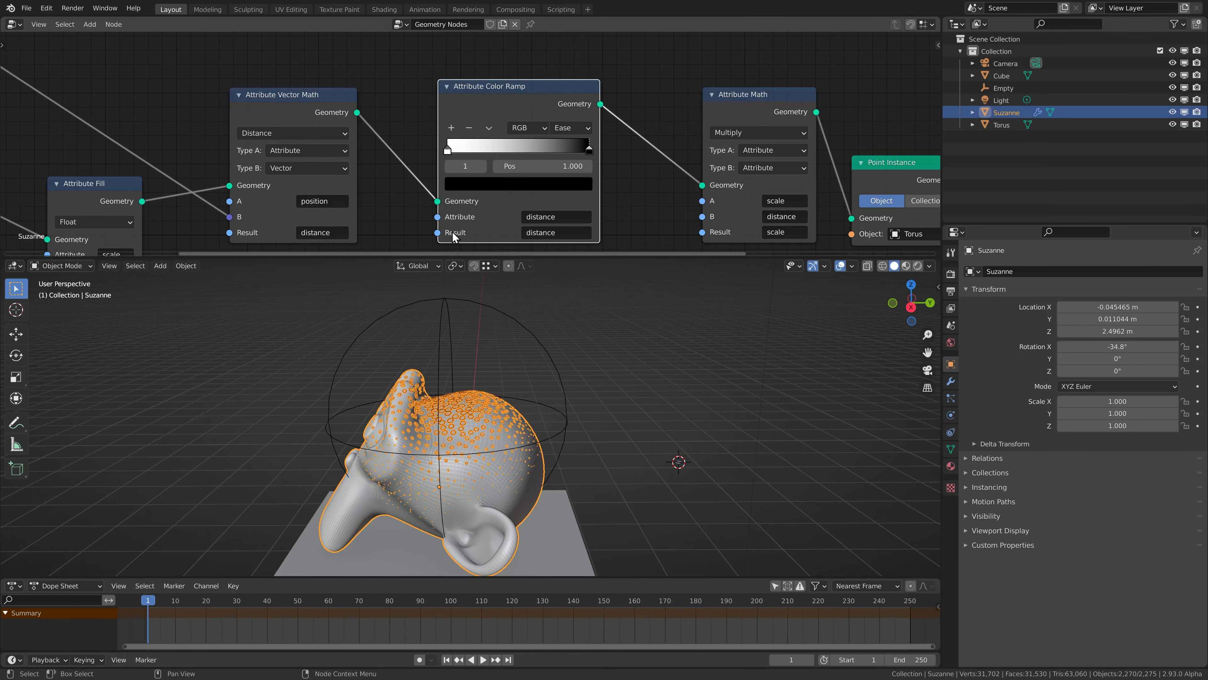
pyautogui.scroll(-2, 486, 158)
pyautogui.moveTo(420, 123); pyautogui.dragTo(796, 205)
pyautogui.scroll(-2, 476, 122)
pyautogui.press('g')
pyautogui.click(527, 149)
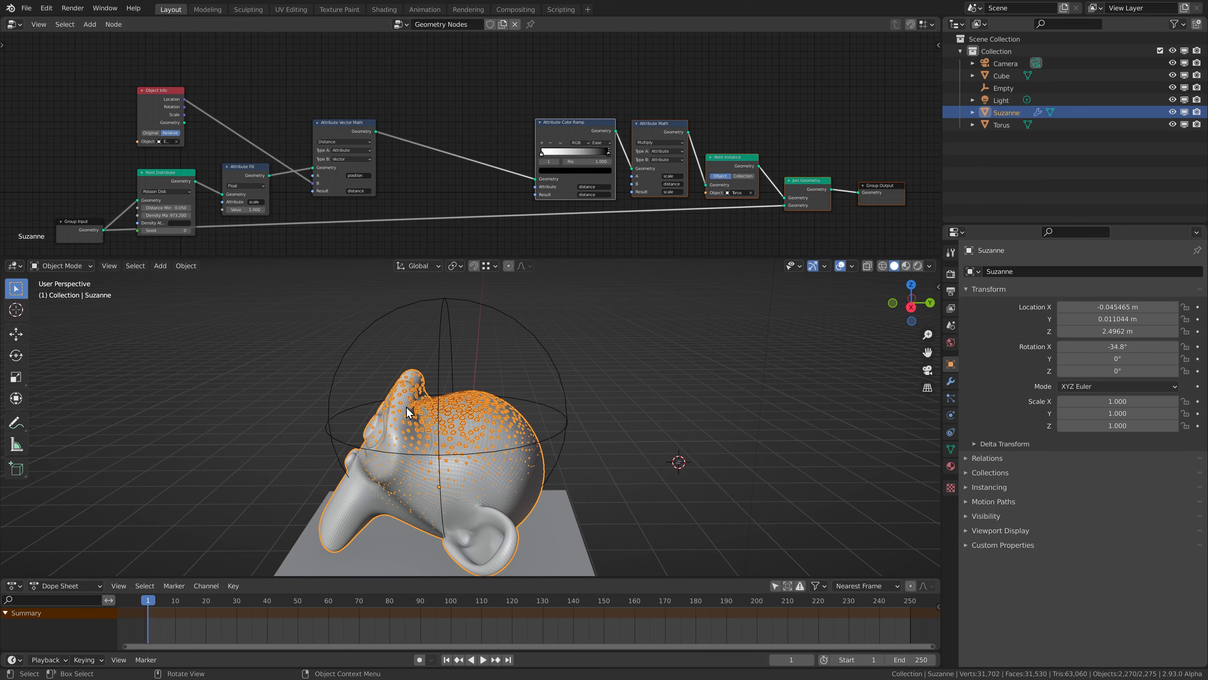
# Add an Attribute Math node on the link between the Attribute Vector Math and Attribute Color Ramp nodes.
pyautogui.scroll(3, 482, 126)
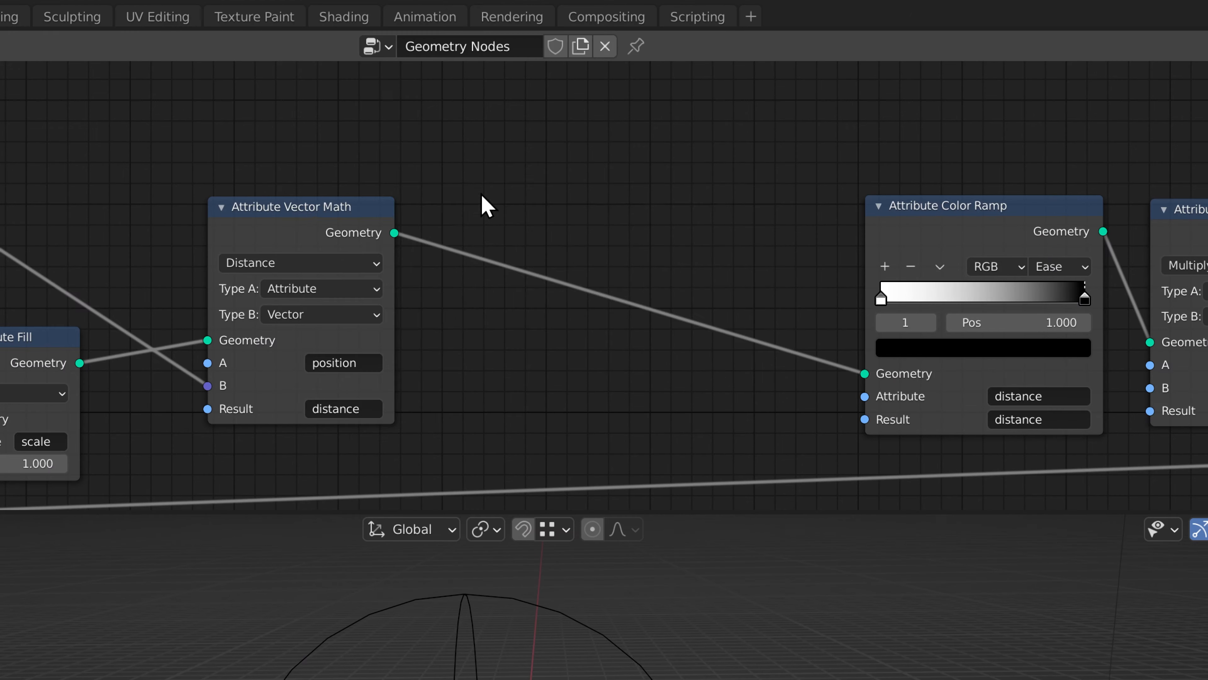
pyautogui.hotkey('shift', 'a')
pyautogui.moveTo(452, 101)
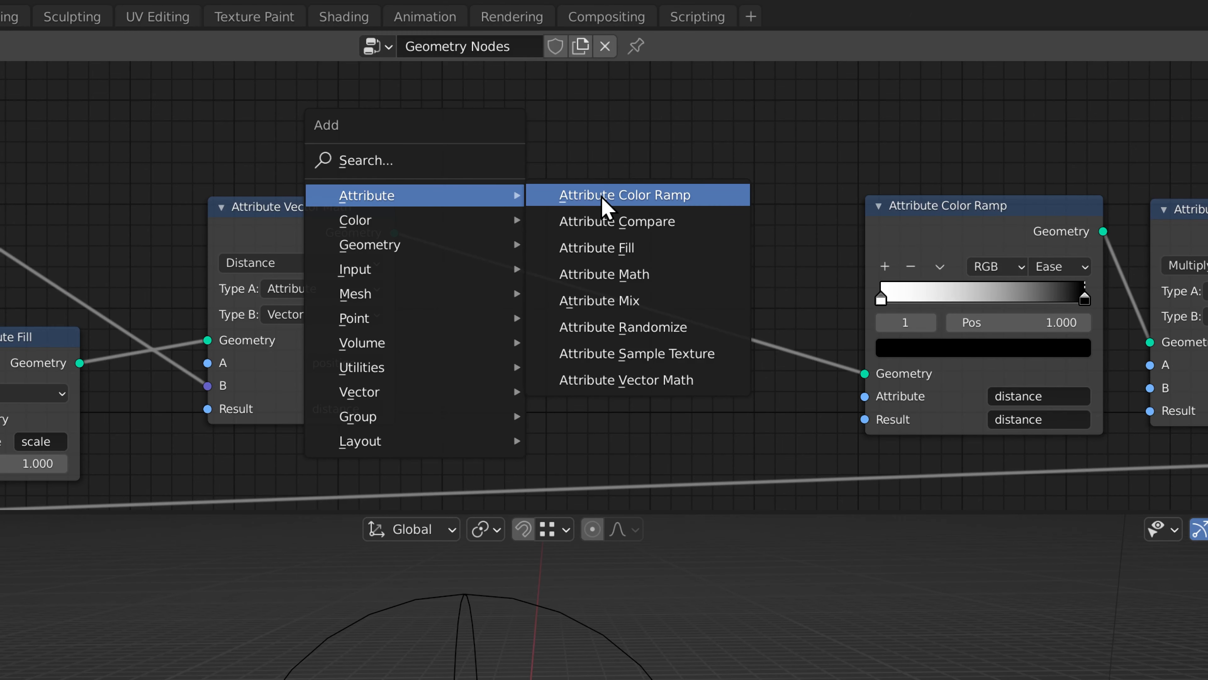
pyautogui.click(645, 275)
pyautogui.click(502, 197)
pyautogui.click(273, 224)
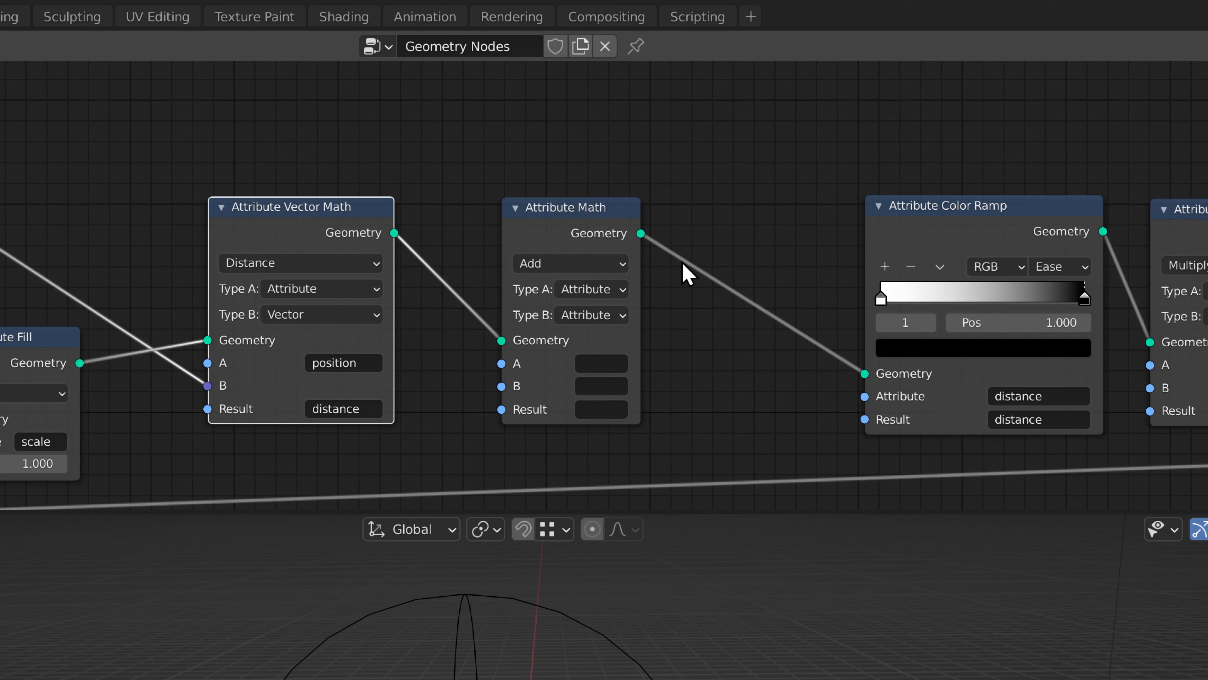
pyautogui.click(988, 224)
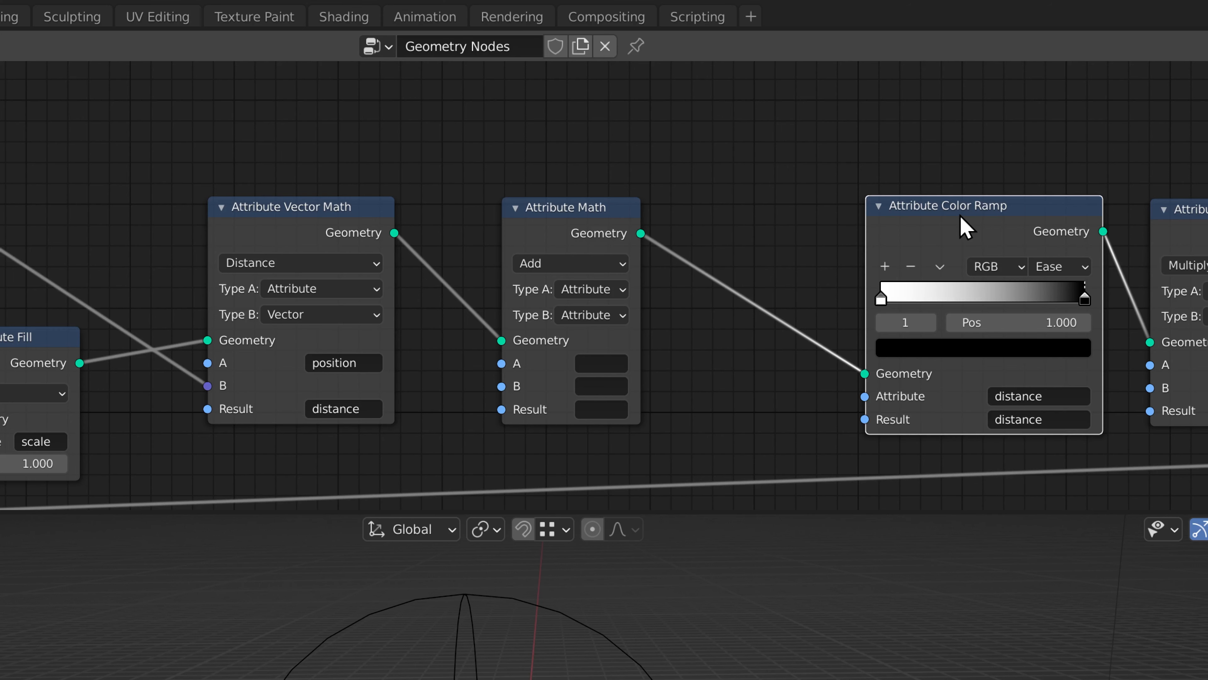
pyautogui.moveTo(587, 232)
pyautogui.mouseDown()
pyautogui.moveTo(576, 219)
pyautogui.moveTo(575, 231)
pyautogui.mouseUp()
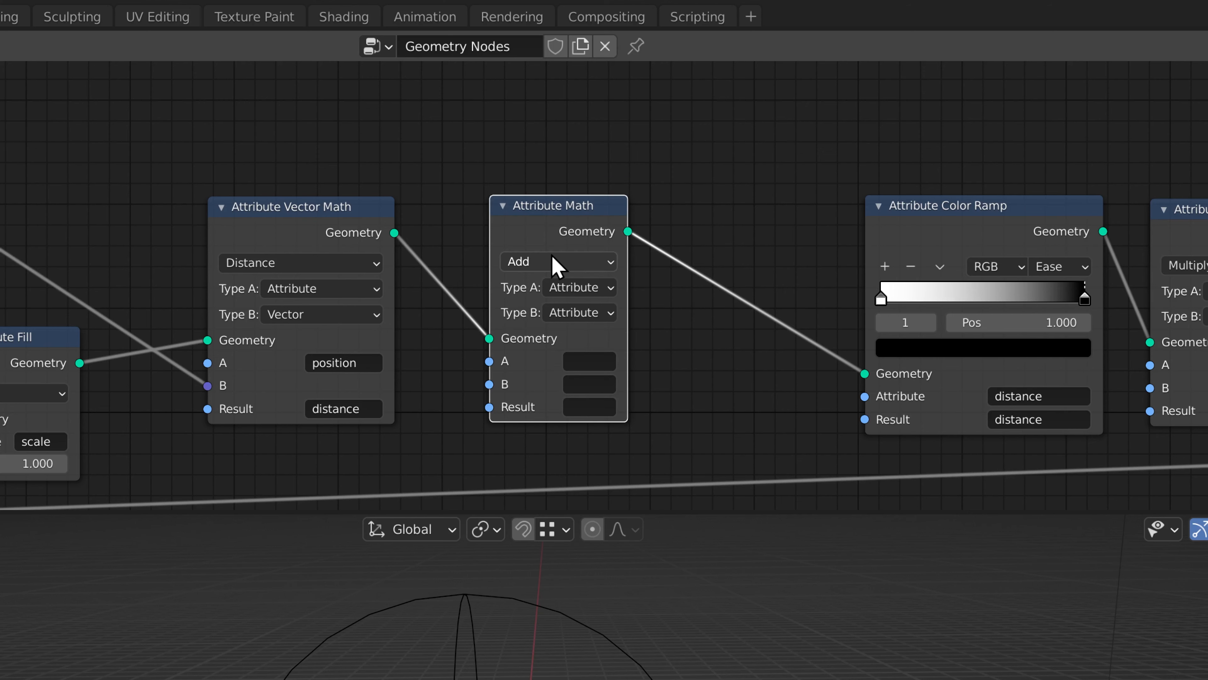
# Set the new Attribute Math node to divide distance by a Float of 2, with distance as the result, and widen it.
pyautogui.click(540, 263)
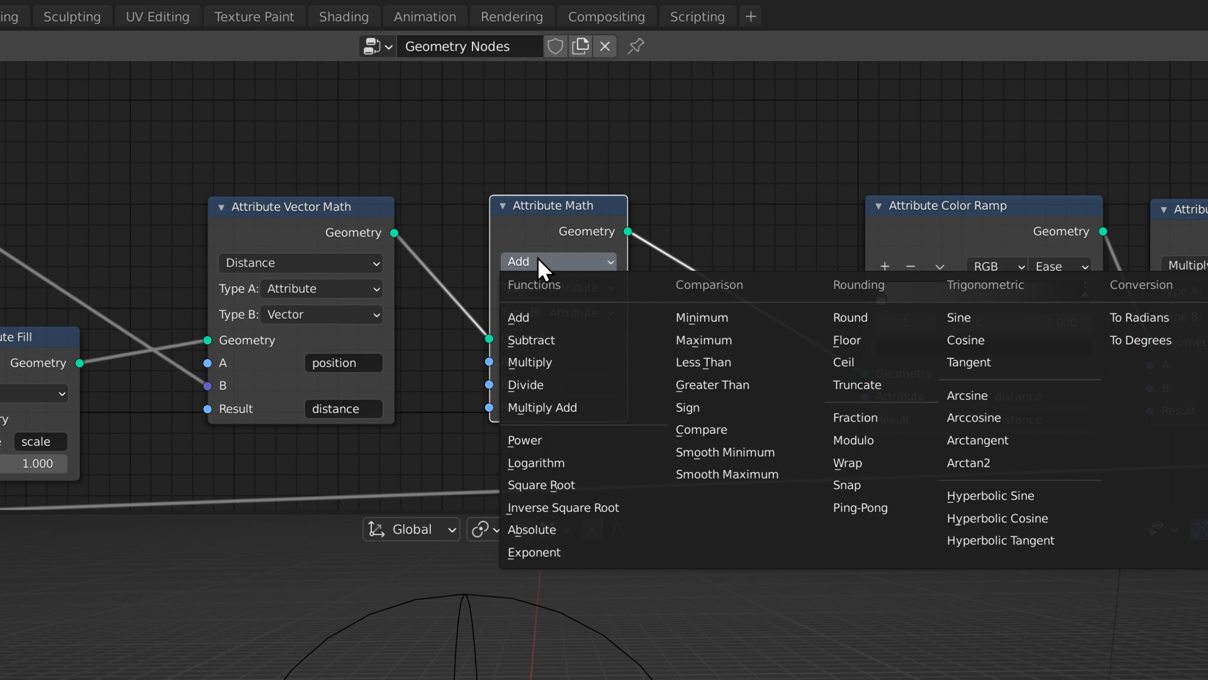
pyautogui.click(539, 393)
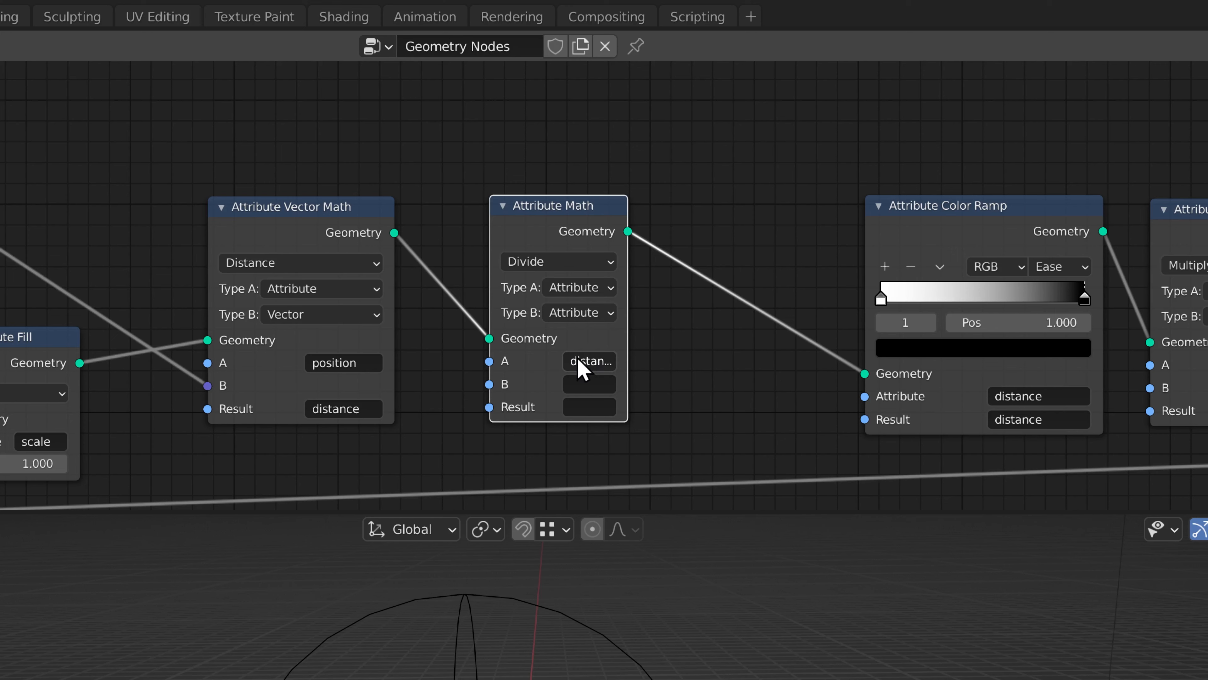
pyautogui.click(558, 314)
pyautogui.click(572, 357)
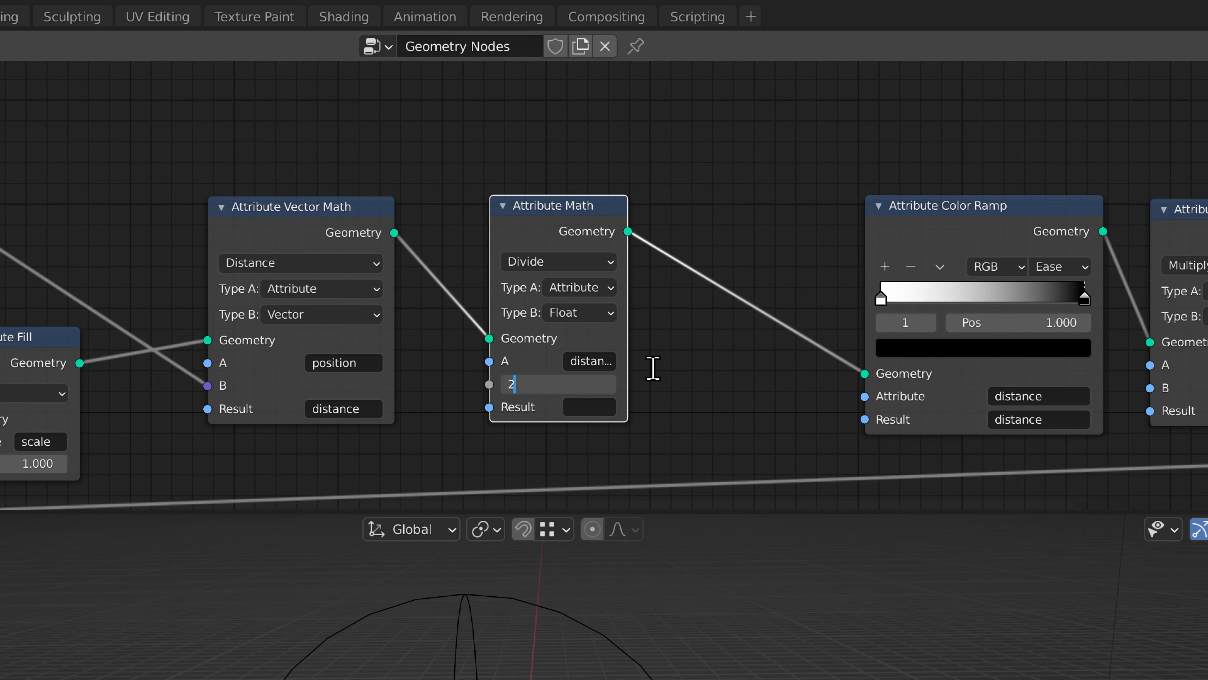
pyautogui.write('2')
pyautogui.press('Return')
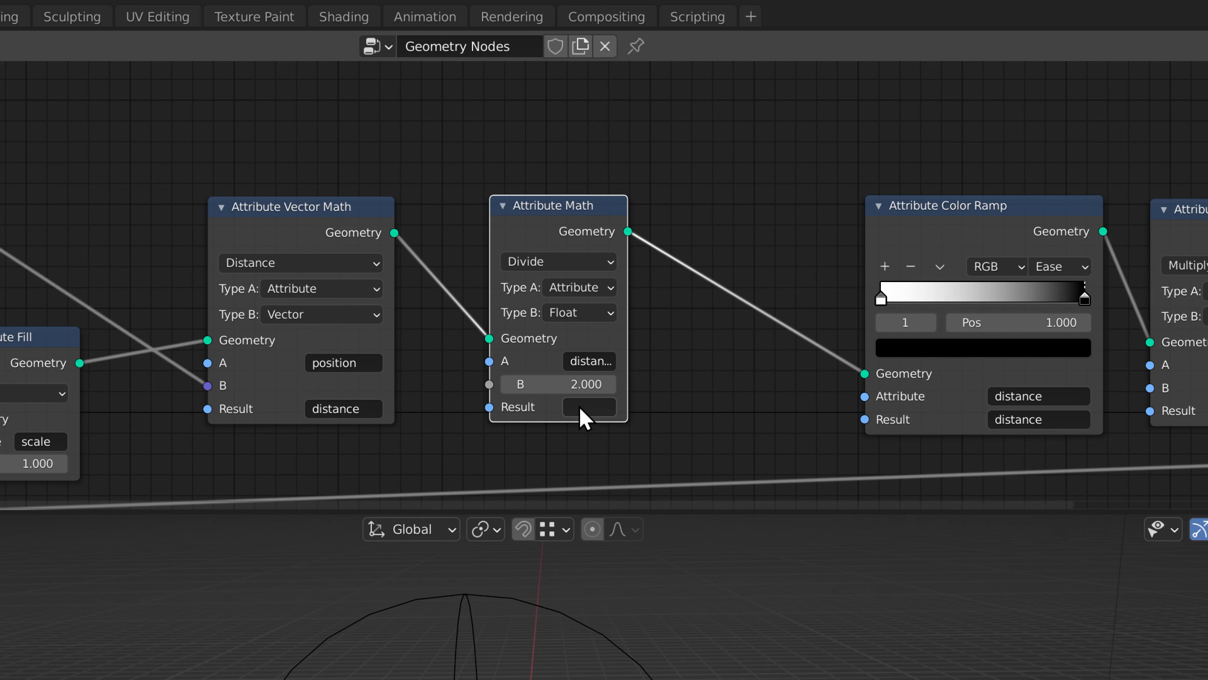
pyautogui.moveTo(627, 366); pyautogui.dragTo(675, 376)
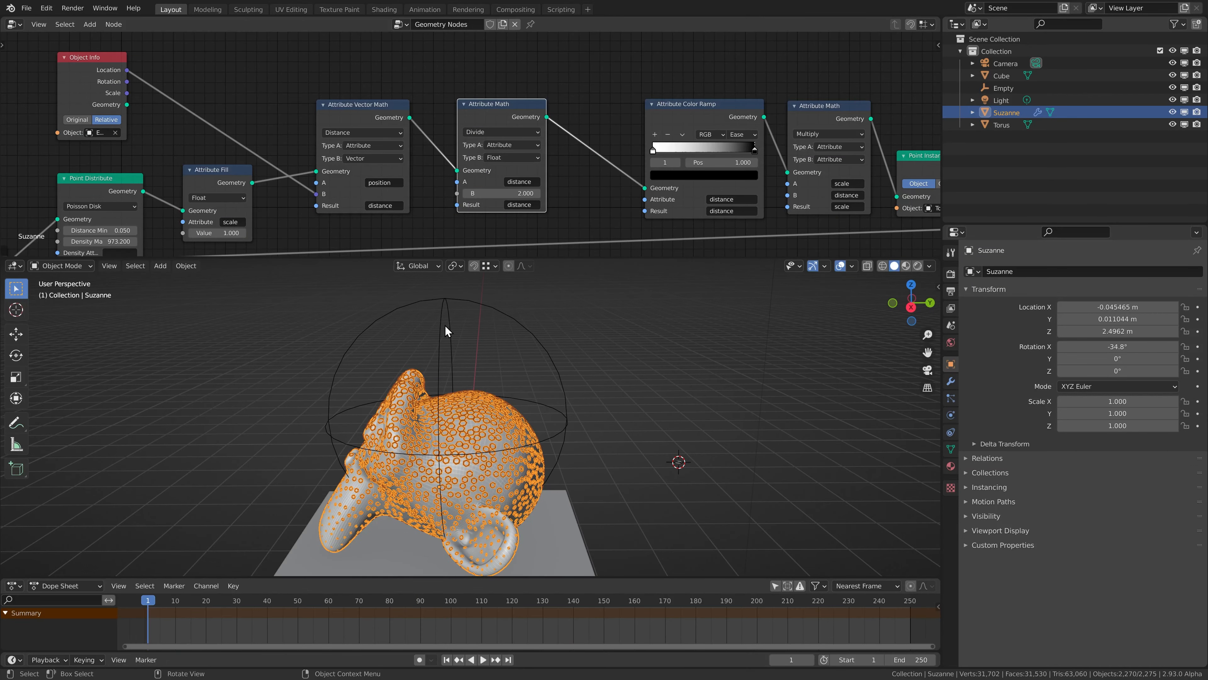
# Move the empty around above the monkey head to test the instance scaling.
pyautogui.moveTo(447, 331); pyautogui.dragTo(443, 373, button='middle')
pyautogui.click(439, 352)
pyautogui.press('g')
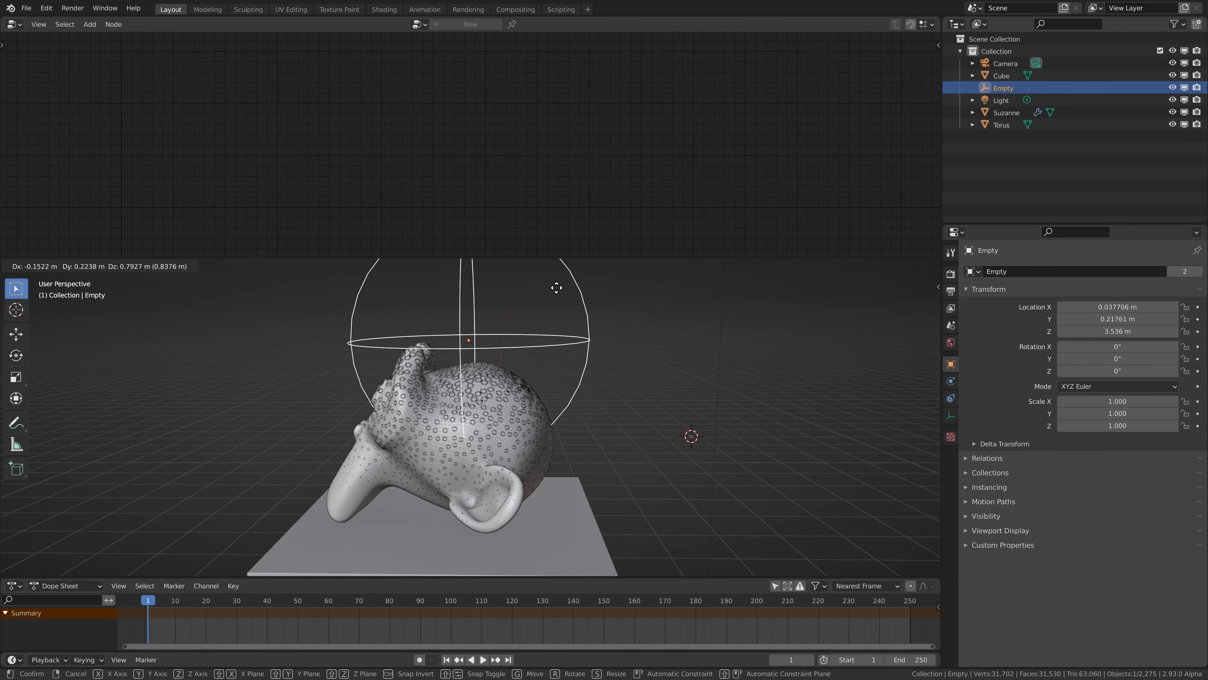
pyautogui.click(516, 404)
# With the overlays hidden, try Divide B values of 0.380, 3.510 and 1.270 on the monkey, finally restoring 2.000 and the overlays.
pyautogui.click(514, 402)
pyautogui.hotkey('shift', 'alt', 'z')
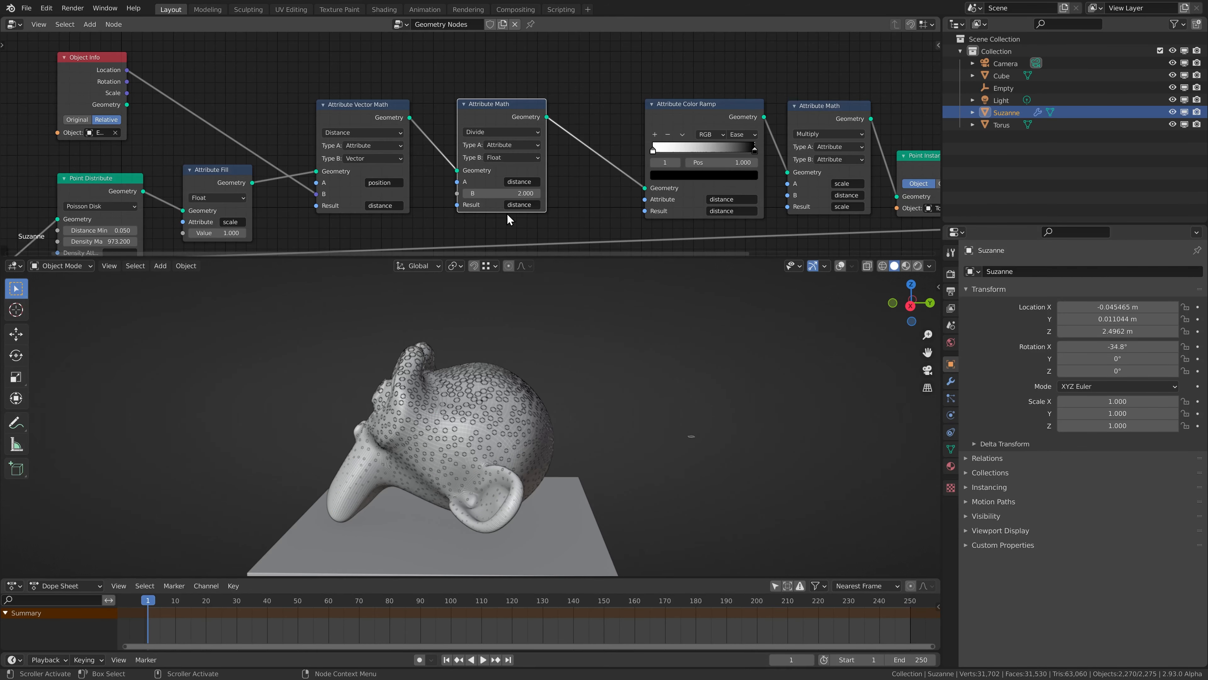
pyautogui.scroll(3, 498, 193)
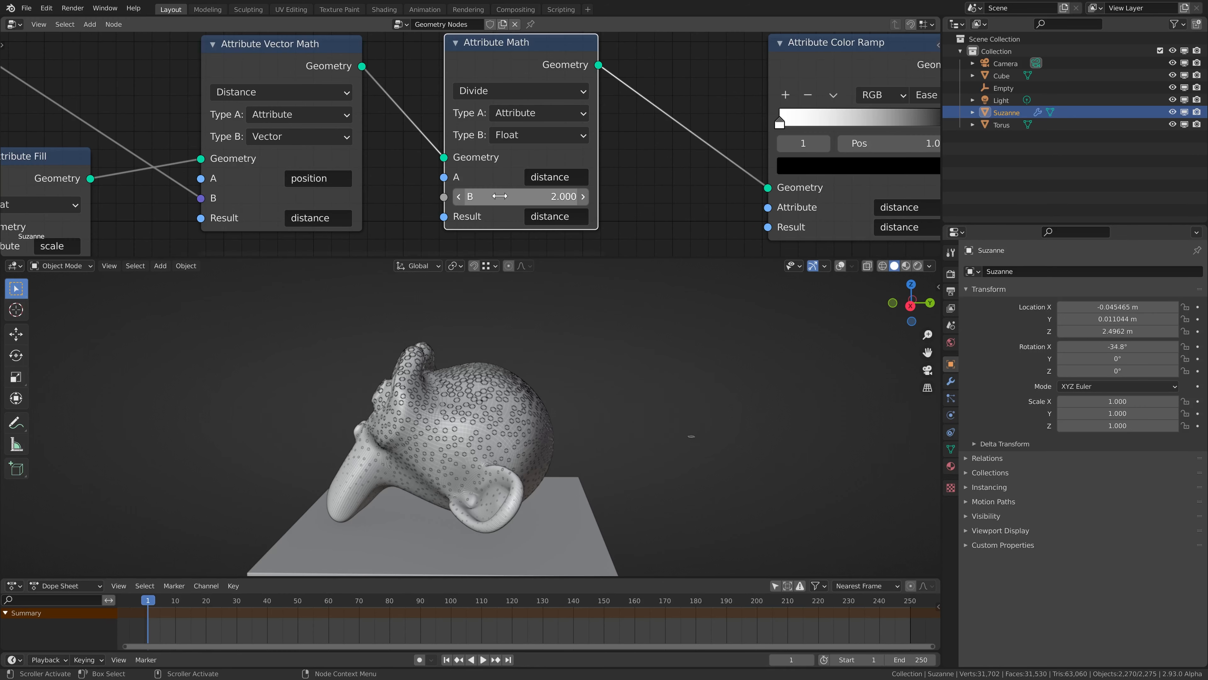
pyautogui.moveTo(498, 196); pyautogui.dragTo(476, 196)
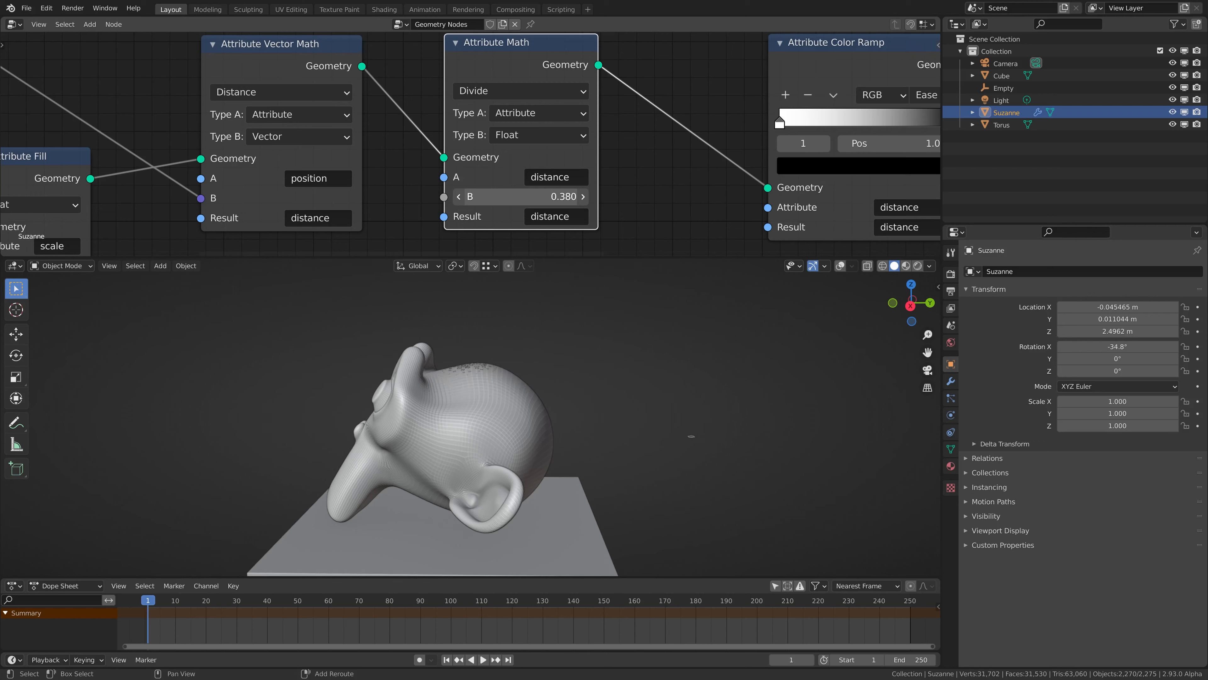
pyautogui.moveTo(440, 196); pyautogui.dragTo(538, 196)
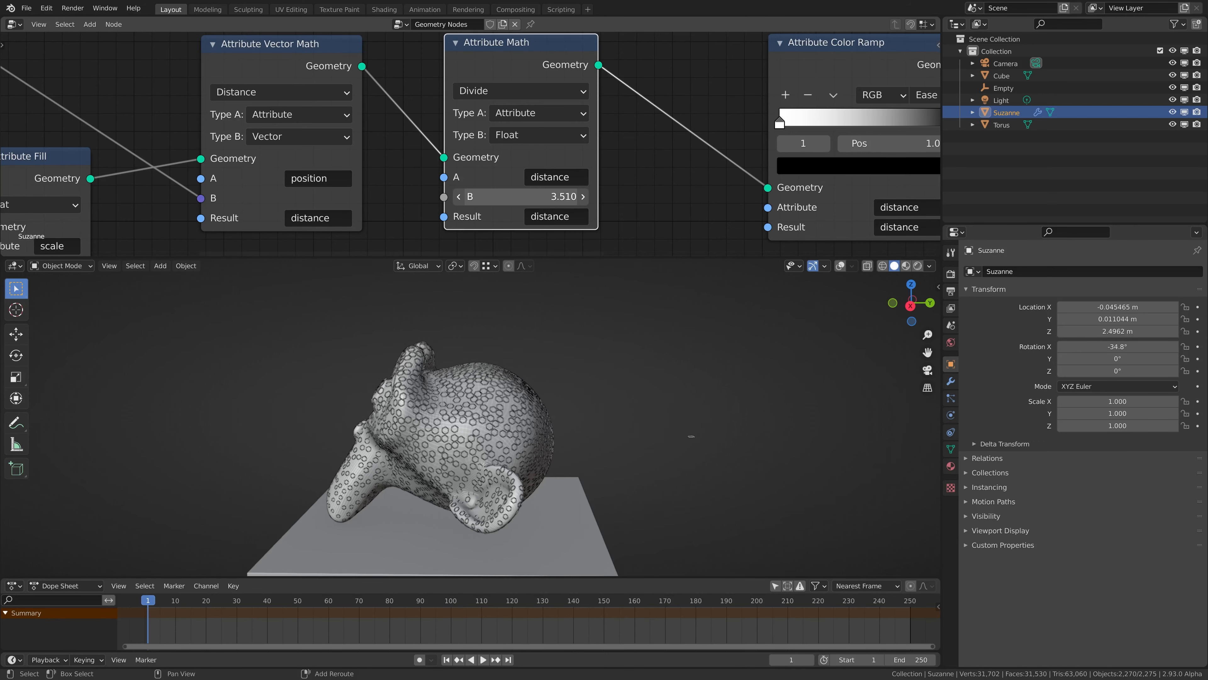
pyautogui.moveTo(565, 196); pyautogui.dragTo(479, 196)
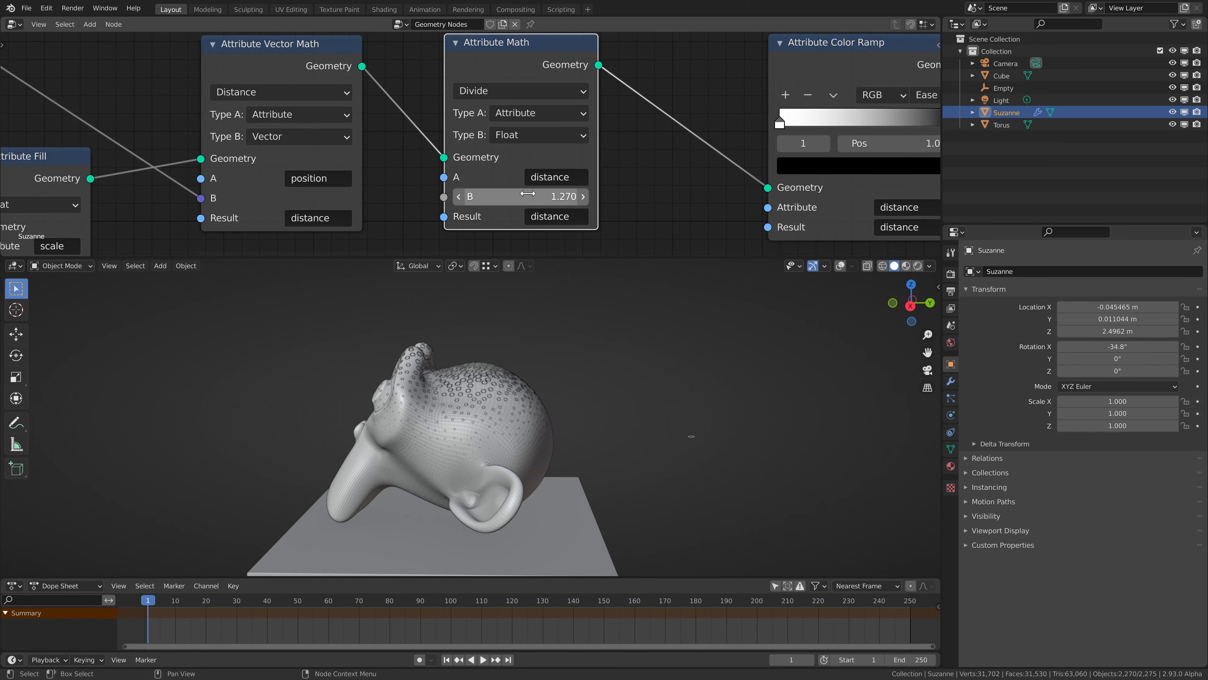
pyautogui.write('2')
pyautogui.click(622, 190)
pyautogui.hotkey('shift', 'alt', 'z')
# Move the empty onto the crown of the monkey head, at about X 0.07, Y 0.26, Z 3.35 m.
pyautogui.scroll(3, 515, 356)
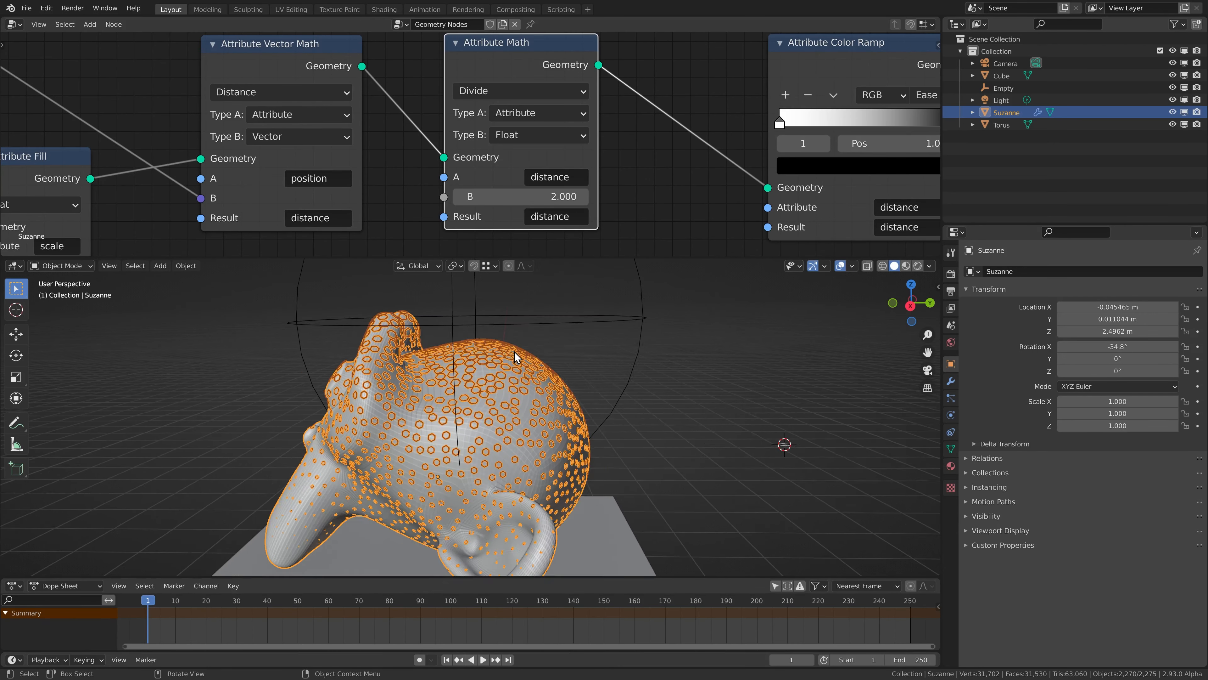
pyautogui.moveTo(487, 300); pyautogui.dragTo(477, 326)
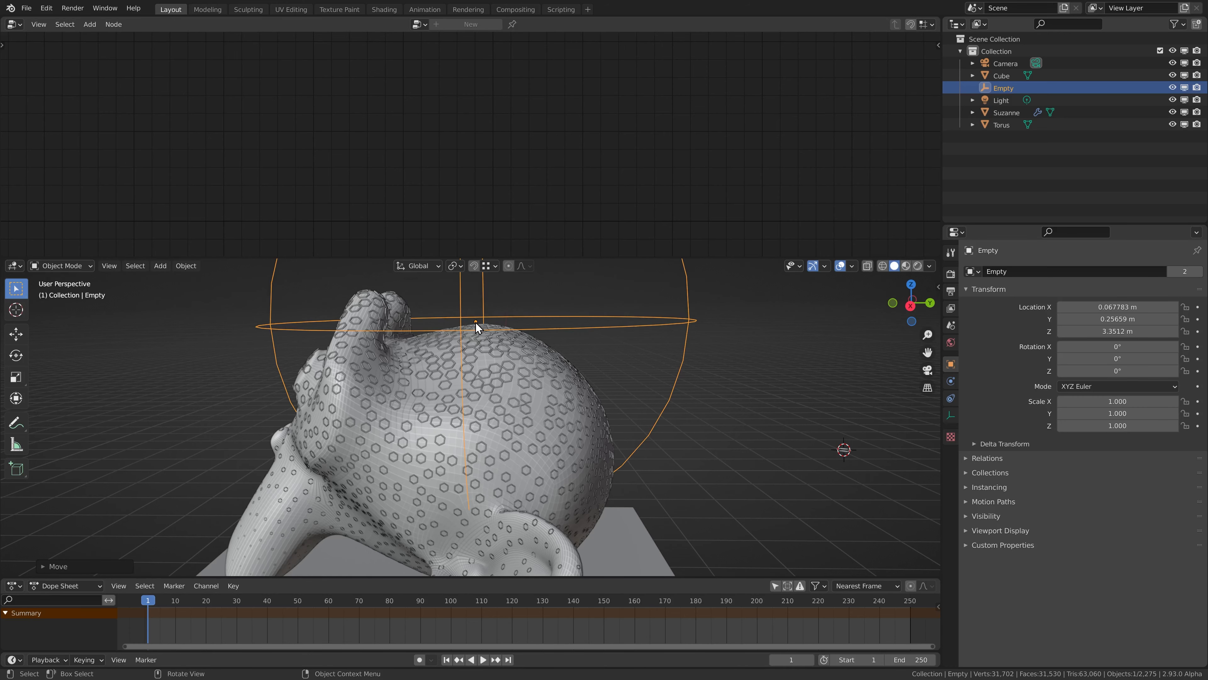
pyautogui.moveTo(472, 339); pyautogui.dragTo(461, 413, button='middle')
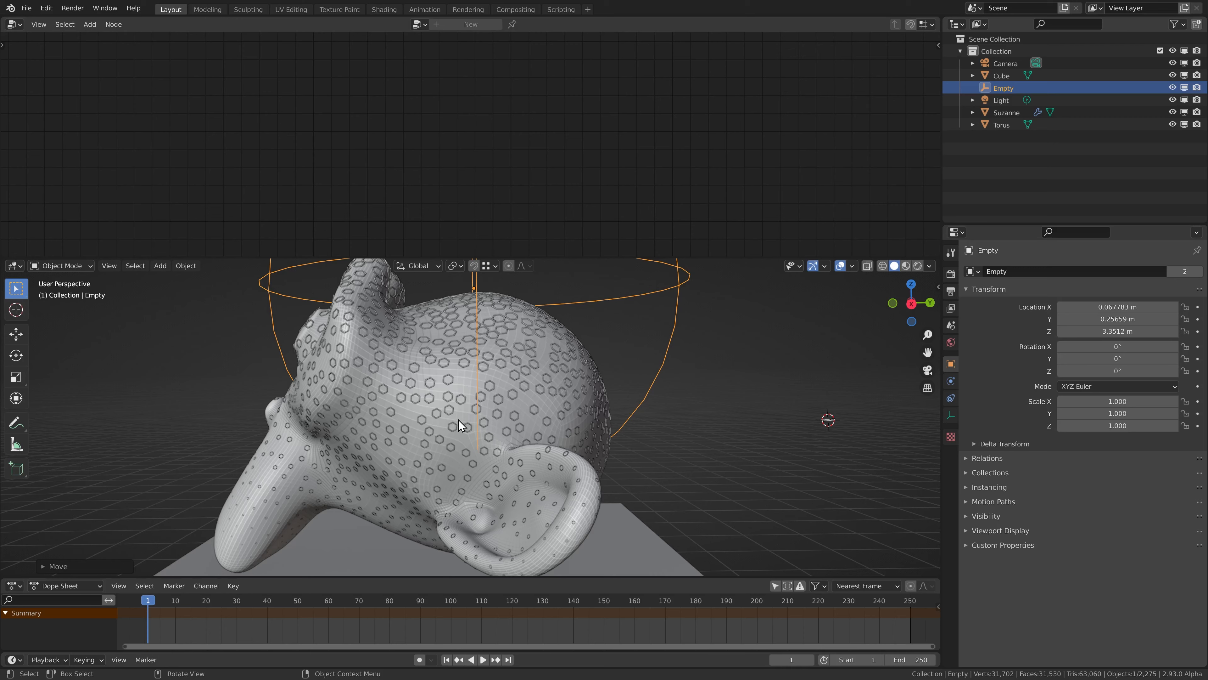
pyautogui.scroll(-3, 461, 415)
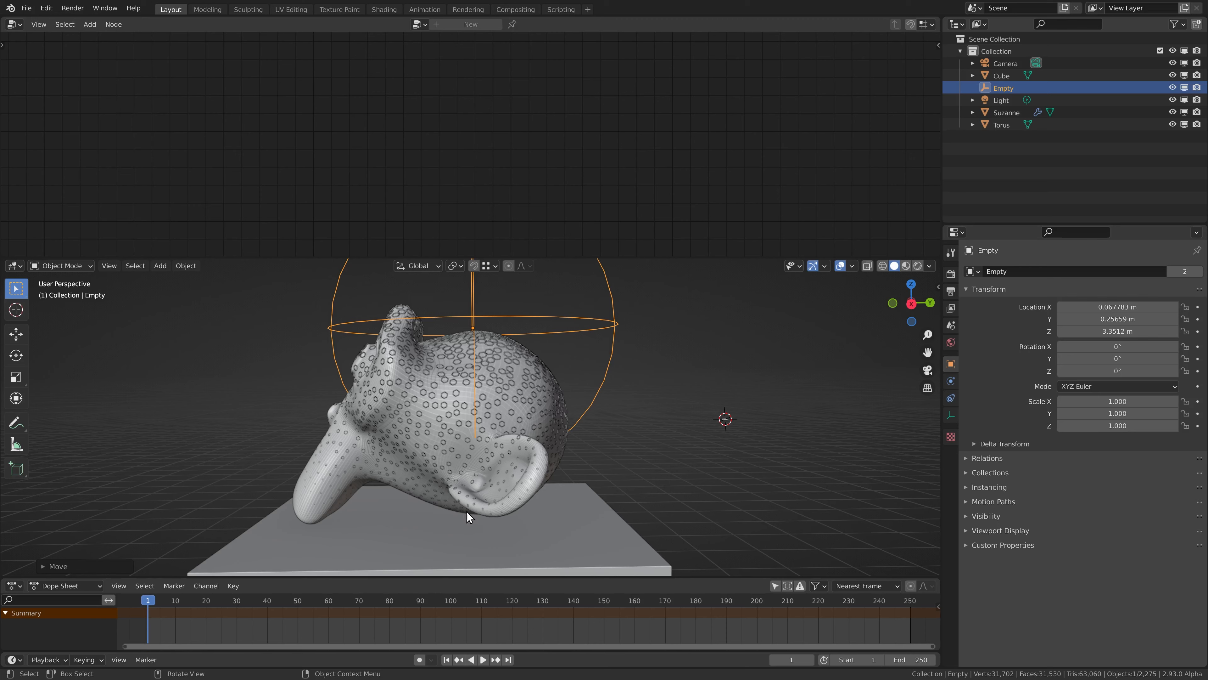
# Select the monkey head and review its Attribute Math and Attribute Color Ramp nodes.
pyautogui.click(439, 358)
pyautogui.scroll(-1, 818, 129)
pyautogui.moveTo(821, 125); pyautogui.dragTo(629, 138, button='middle')
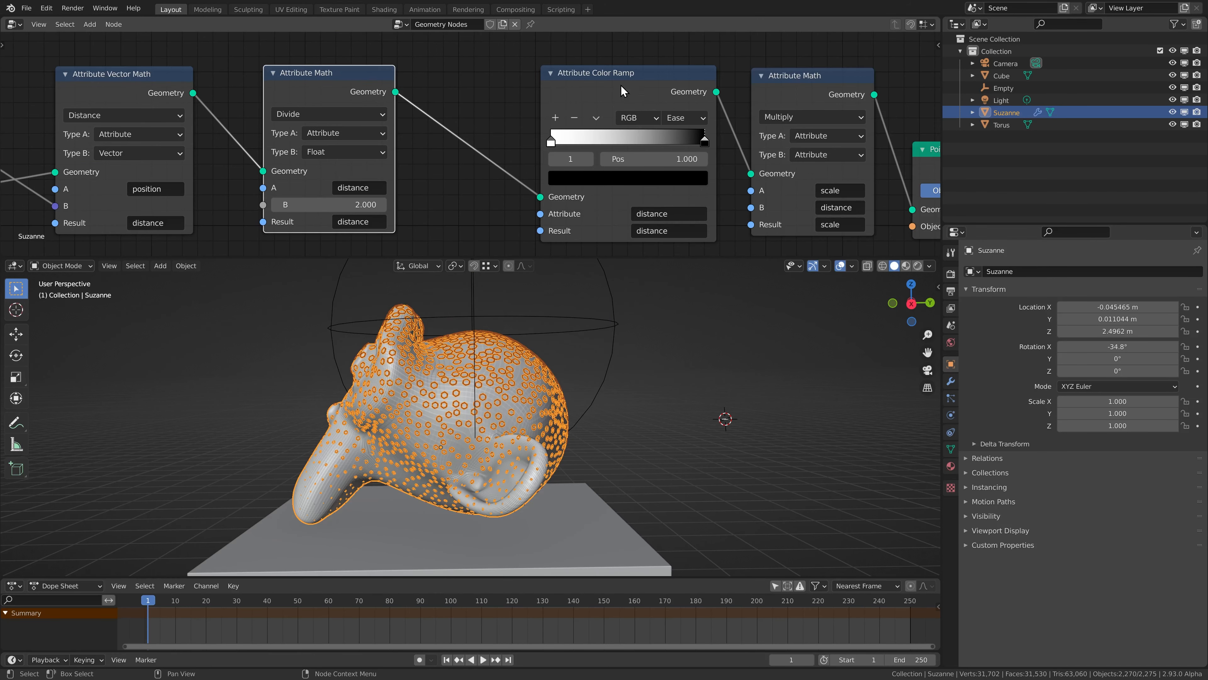
# Move the empty out in front of the monkey's face and back over the crown, at about Y 0.31, Z 3.35 m.
pyautogui.click(498, 322)
pyautogui.press('g')
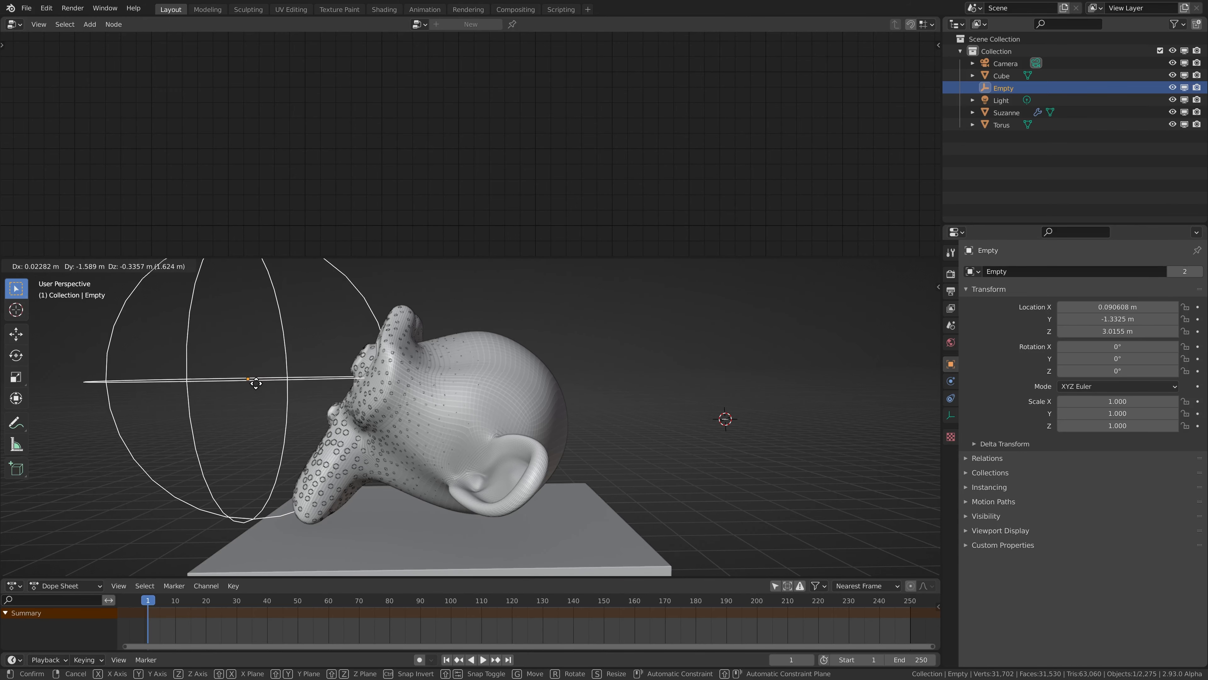
pyautogui.click(482, 325)
# Move the empty down into the monkey head, to about X -0.22, Y -0.20, Z 2.73 m.
pyautogui.moveTo(450, 383); pyautogui.dragTo(496, 403, button='middle')
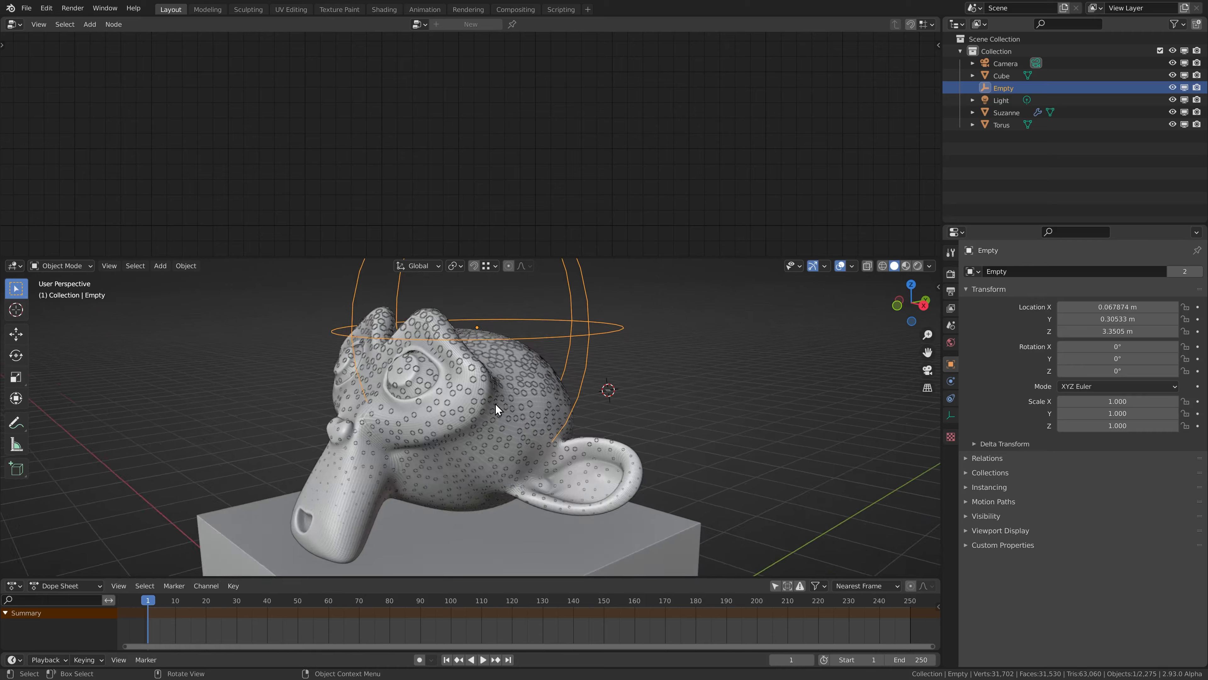
pyautogui.scroll(-2, 498, 404)
pyautogui.press('g')
pyautogui.click(431, 436)
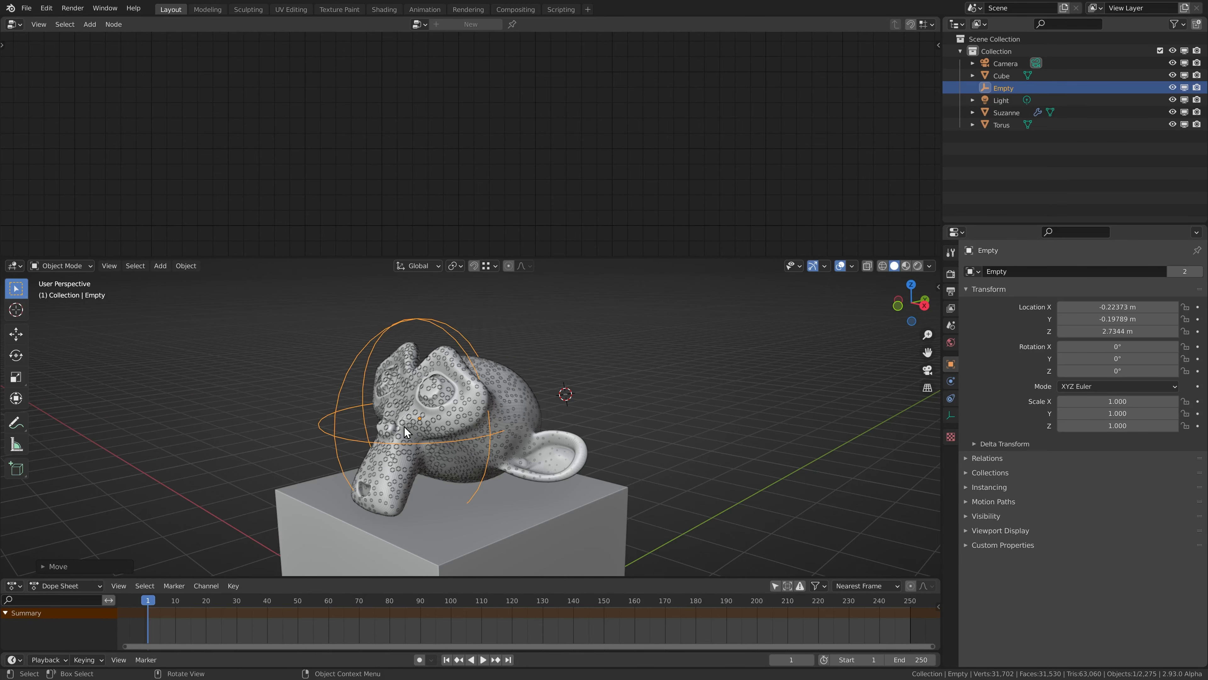
# Set Distance Min on the monkey's Point Distribute node to 0.045 and reduce it further to 0.040.
pyautogui.click(430, 416)
pyautogui.scroll(4, 430, 415)
pyautogui.moveTo(402, 391); pyautogui.dragTo(374, 438, button='middle')
pyautogui.moveTo(207, 112); pyautogui.dragTo(435, 78, button='middle')
pyautogui.moveTo(153, 151); pyautogui.dragTo(496, 119, button='middle')
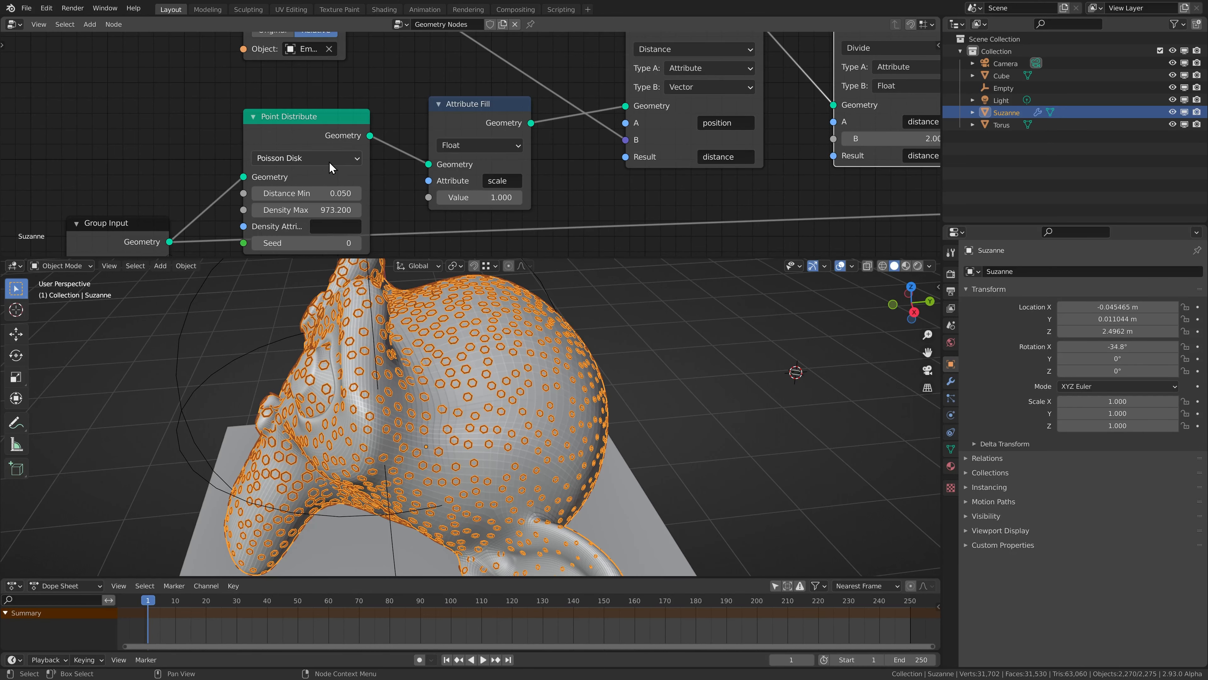
pyautogui.click(313, 189)
pyautogui.write('.045')
pyautogui.press('Return')
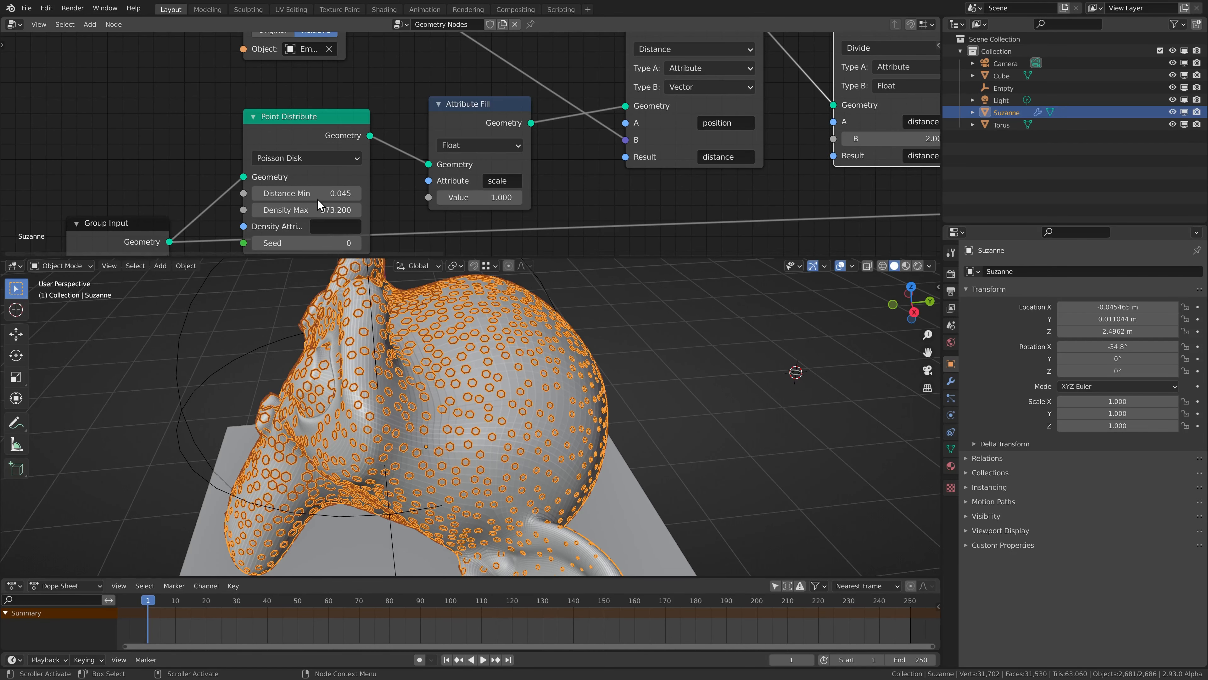
pyautogui.write('4')
pyautogui.press('Return')
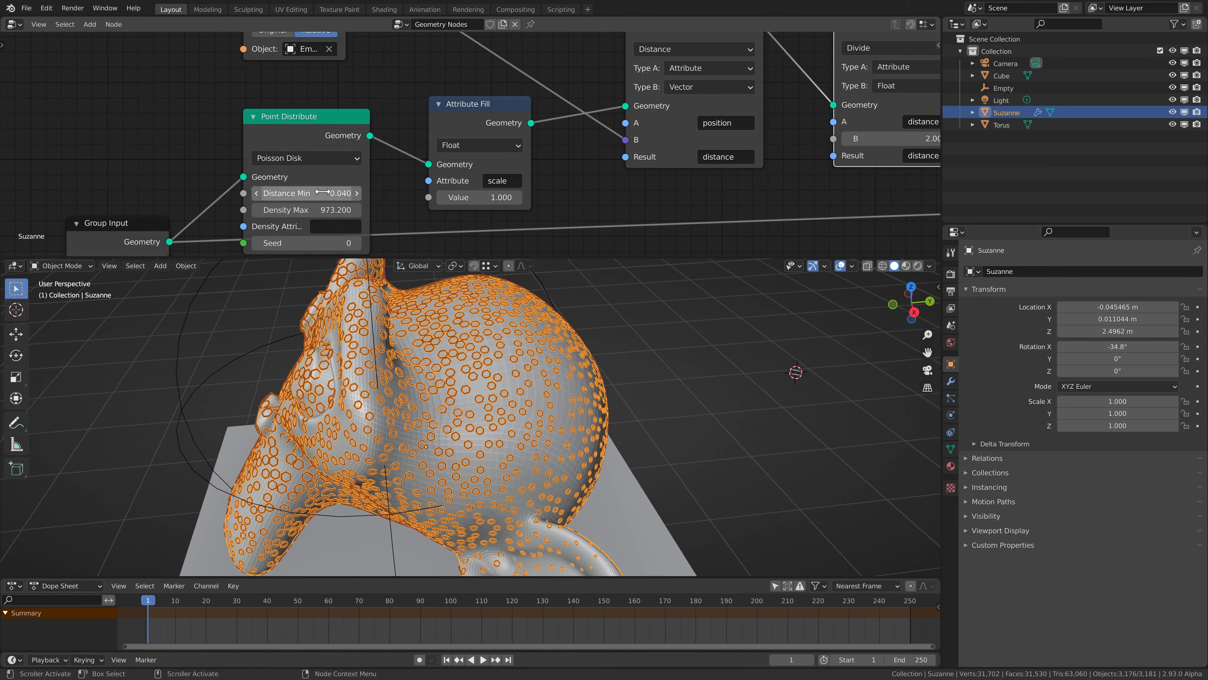
# Move the empty inside the monkey head to about X 0.17, Y 0.07, Z 2.80 m and inspect the denser rings.
pyautogui.moveTo(414, 290); pyautogui.dragTo(447, 369, button='middle')
pyautogui.click(467, 317)
pyautogui.press('g')
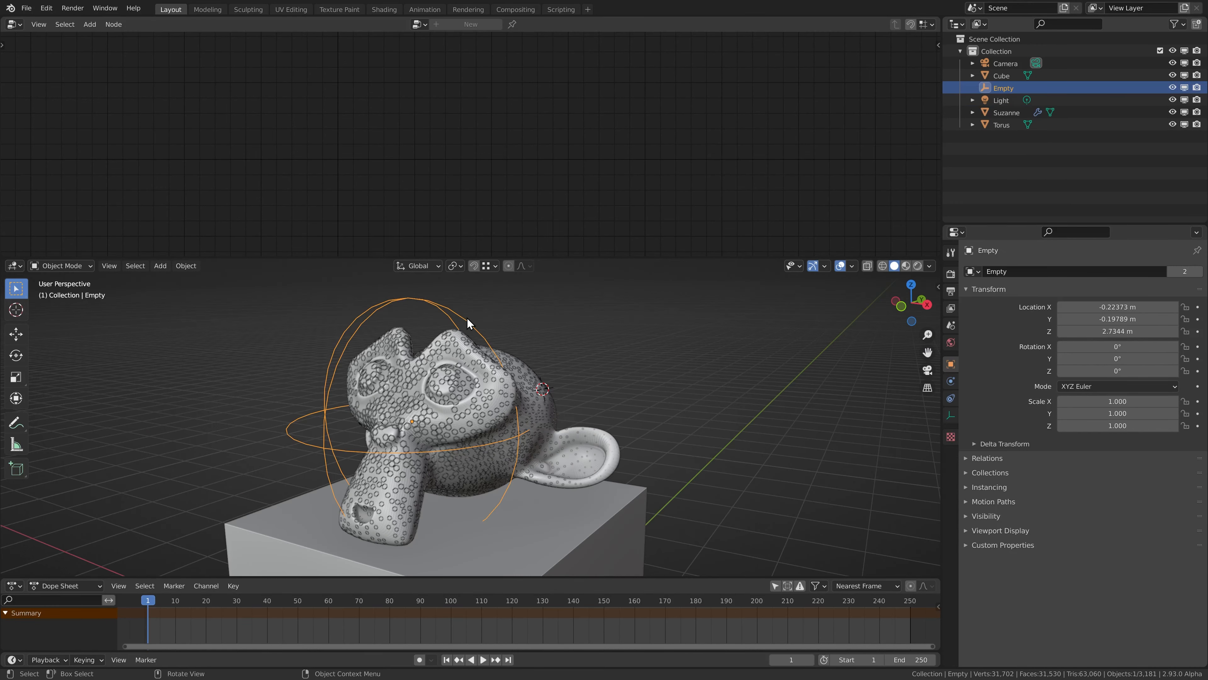
pyautogui.click(545, 379)
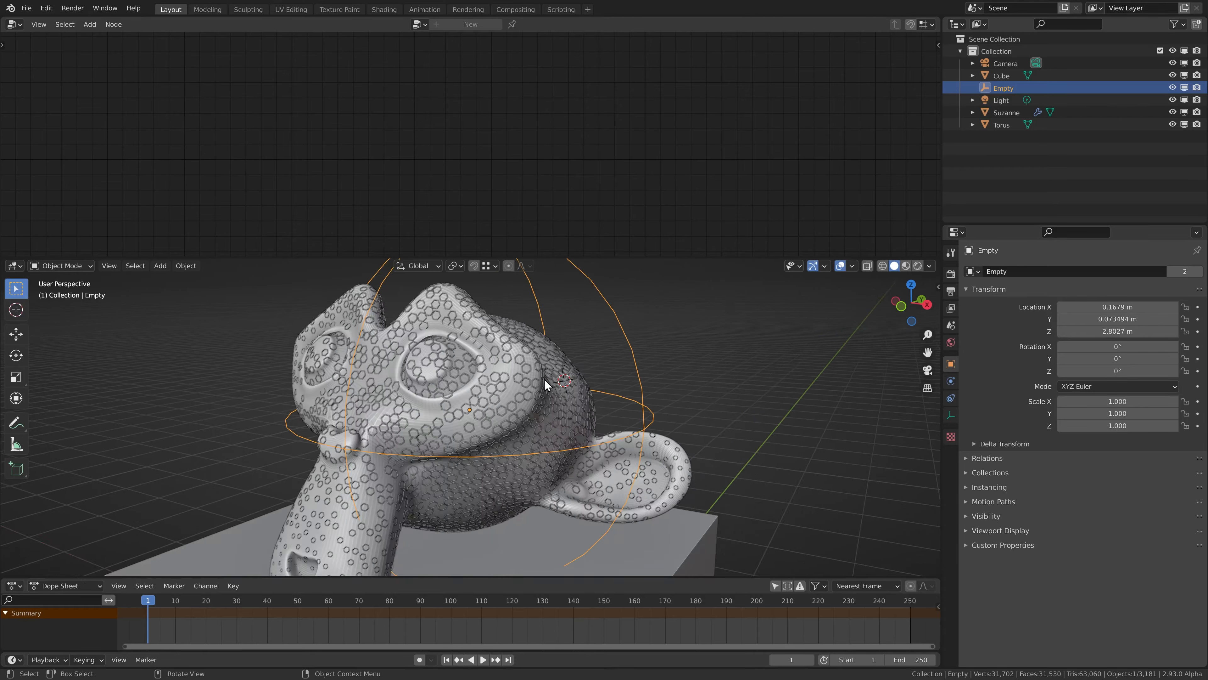
pyautogui.scroll(-2, 545, 379)
pyautogui.scroll(3, 529, 402)
pyautogui.moveTo(493, 408); pyautogui.dragTo(553, 401, button='middle')
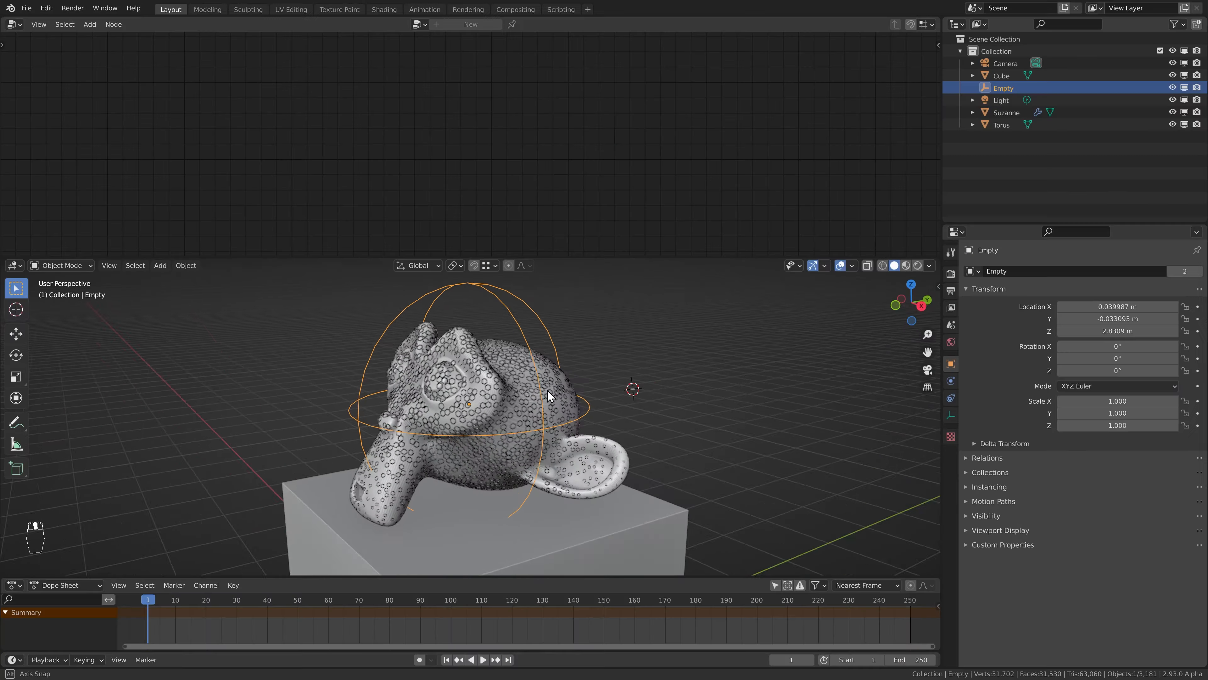
# Add a new cube beside the monkey head and open its mesh for editing.
pyautogui.moveTo(629, 387); pyautogui.dragTo(493, 383, button='middle')
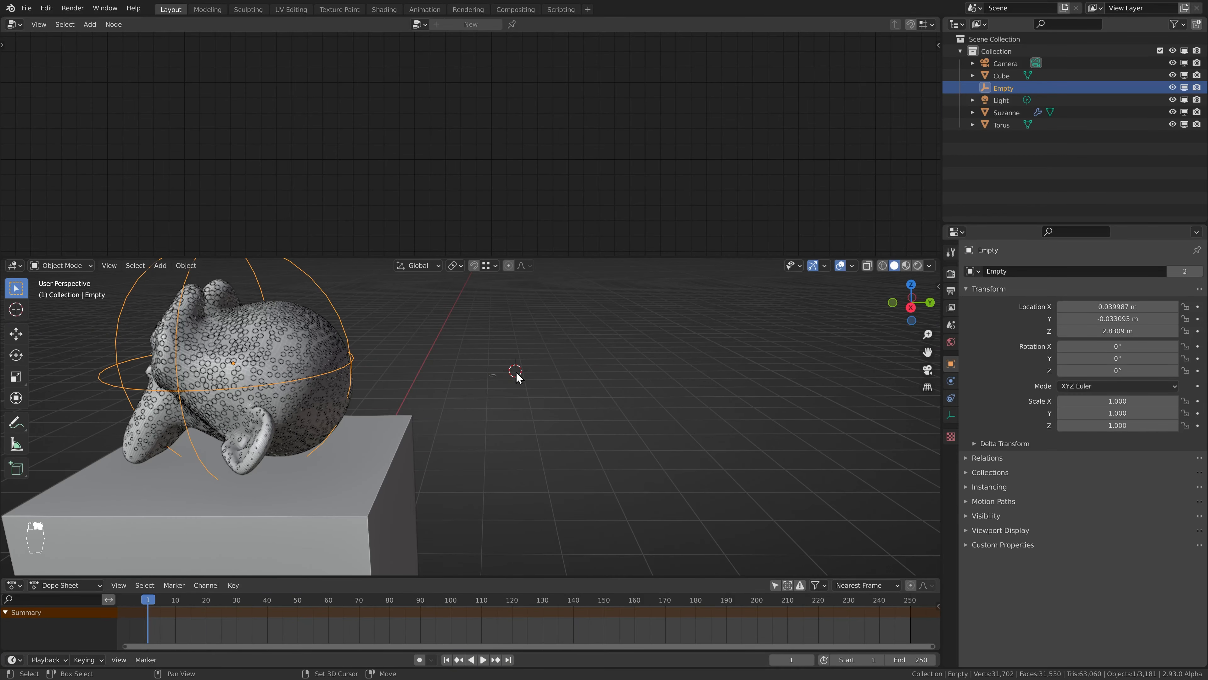
pyautogui.hotkey('shift', 'a')
pyautogui.moveTo(518, 372)
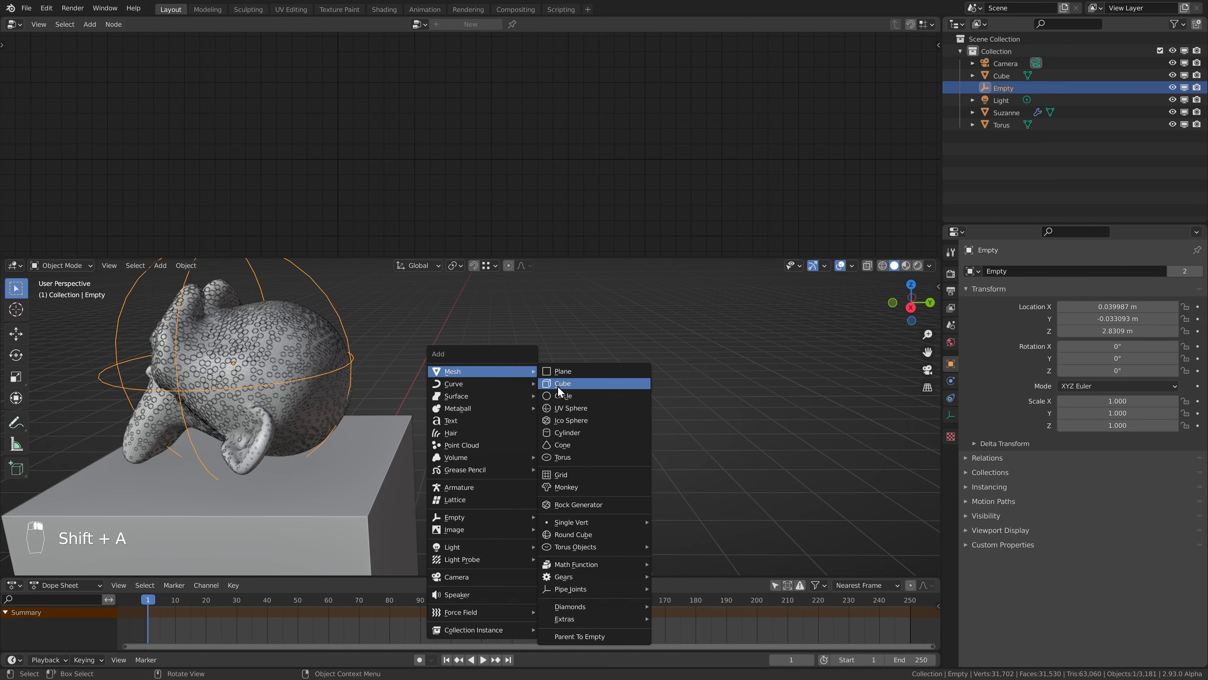
pyautogui.click(558, 385)
pyautogui.moveTo(564, 391); pyautogui.dragTo(521, 410, button='middle')
pyautogui.press('Tab')
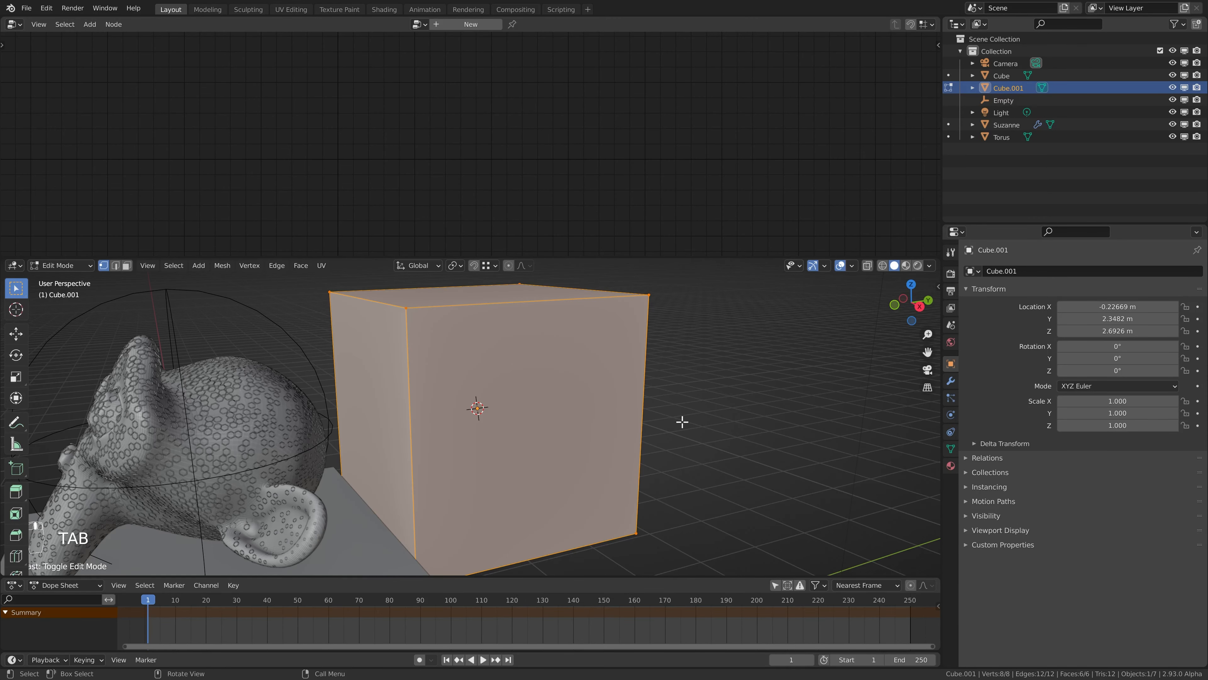
# Shrink the cube along X and Y only, in two passes, to form a thin upright column.
pyautogui.press('s')
pyautogui.hotkey('shift', 'z')
pyautogui.click(536, 411)
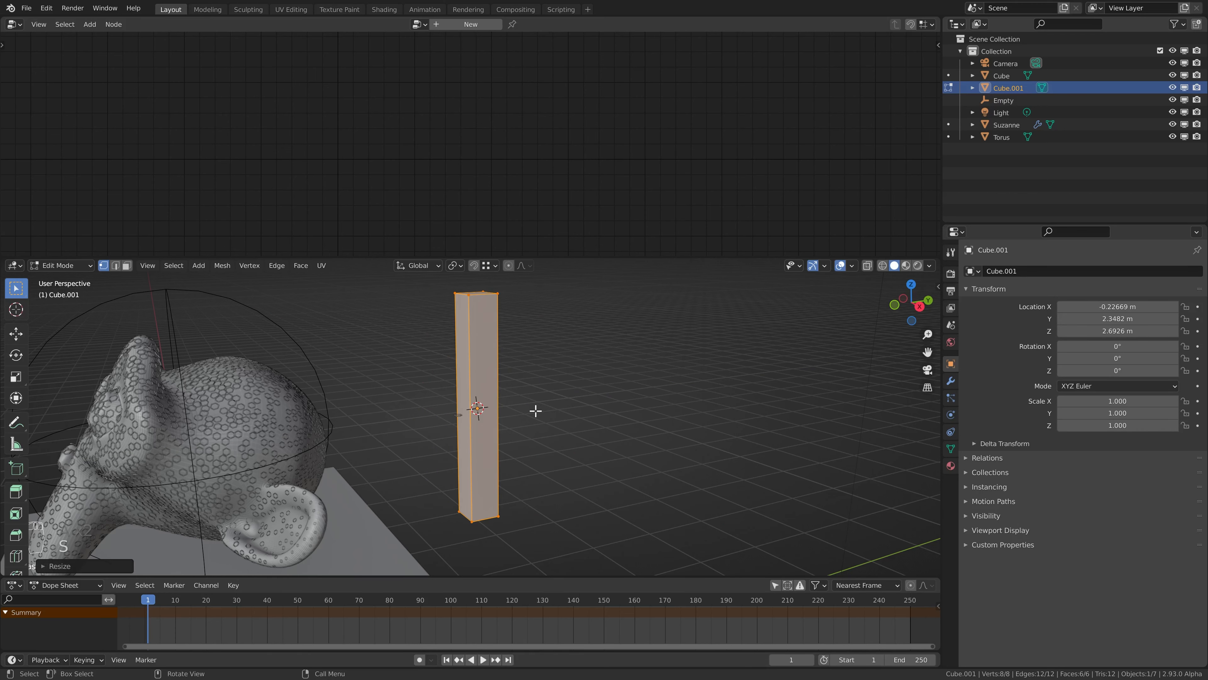
pyautogui.press('s')
pyautogui.hotkey('shift', 'z')
pyautogui.click(528, 413)
# Add one centred horizontal loop cut halfway up the column.
pyautogui.hotkey('ctrl', 'r')
pyautogui.click(482, 396)
pyautogui.rightClick(482, 395)
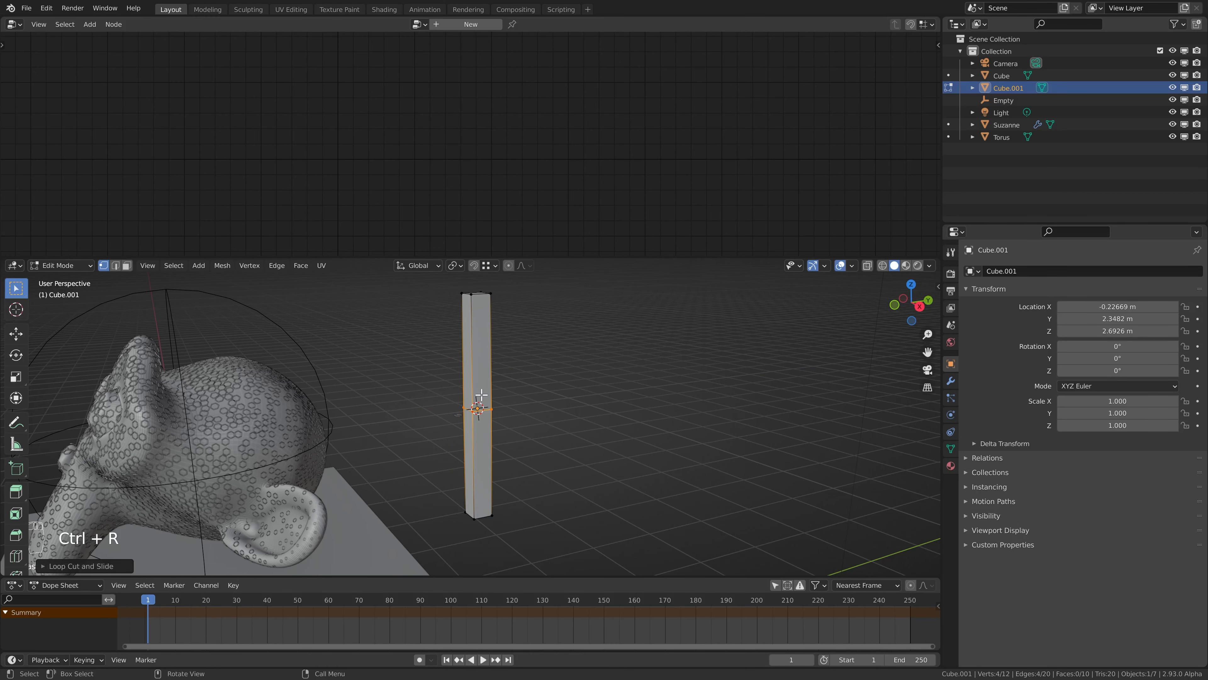
# With X-ray on, collapse the column's top and bottom vertices to points by scaling each end to 0.
pyautogui.hotkey('alt', 'z')
pyautogui.moveTo(450, 285); pyautogui.dragTo(583, 343)
pyautogui.write('s')
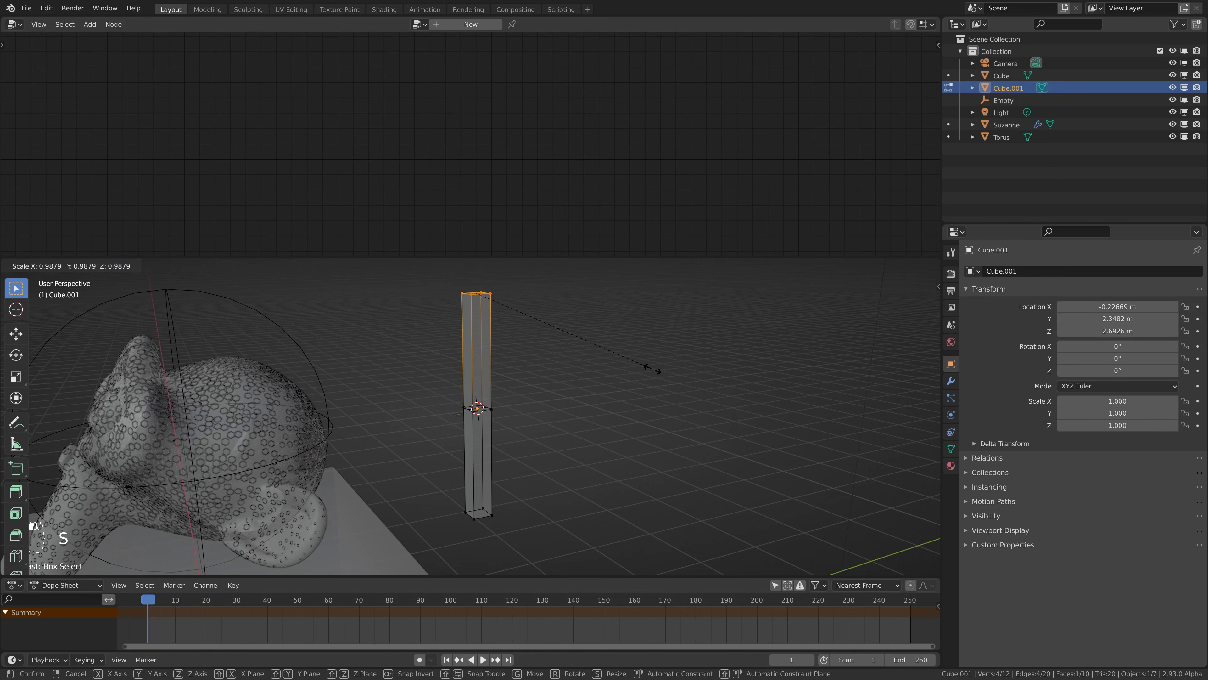
pyautogui.write('0')
pyautogui.click(653, 369)
pyautogui.moveTo(451, 477); pyautogui.dragTo(529, 527)
pyautogui.press('s')
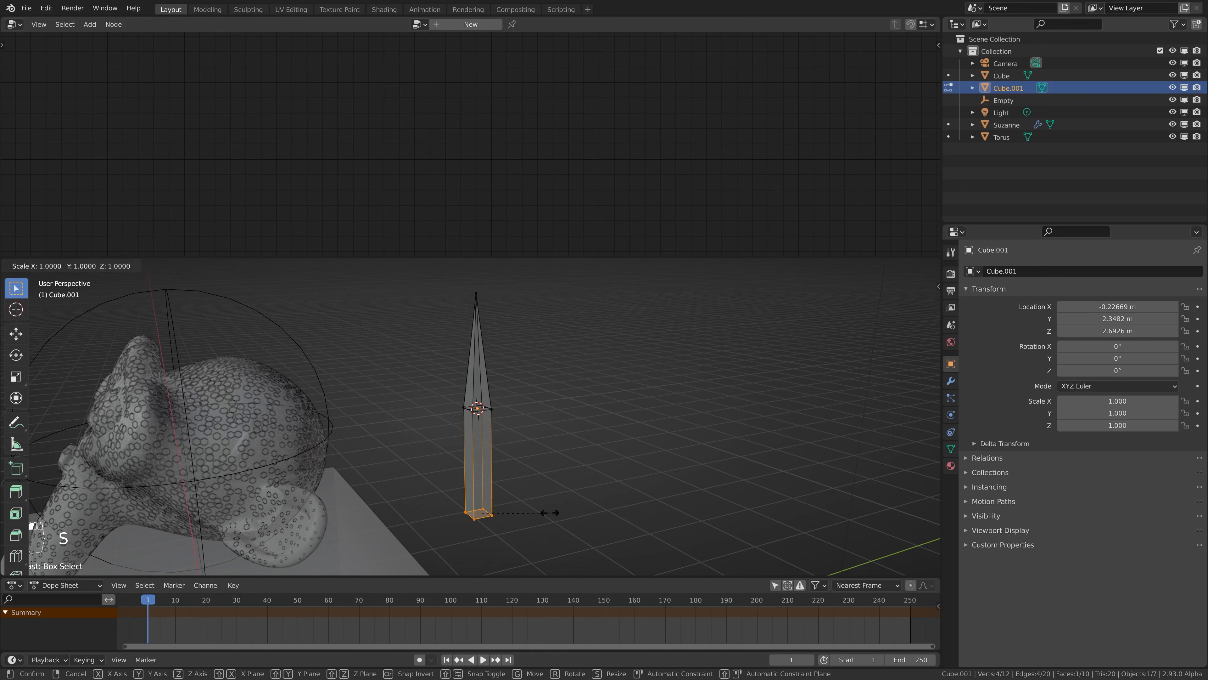
pyautogui.click(549, 513)
# Add a centred loop cut to both the lower and the upper half of the spike.
pyautogui.hotkey('ctrl', 'r')
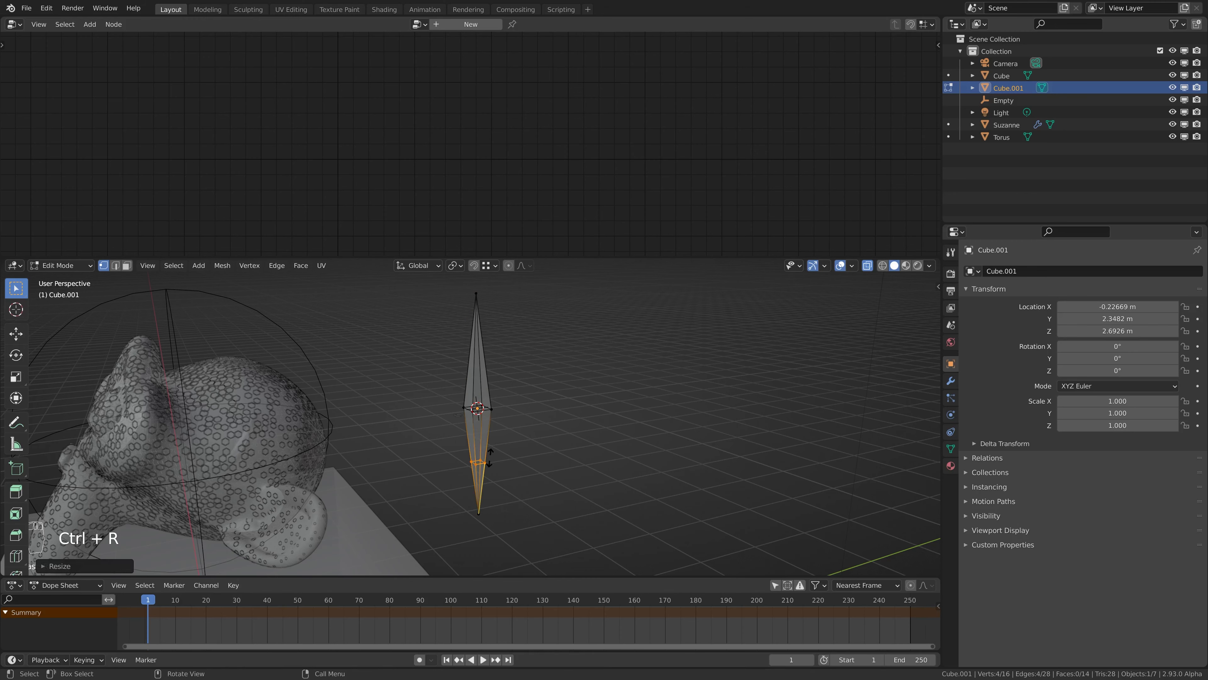
pyautogui.click(486, 439)
pyautogui.rightClick(487, 439)
pyautogui.click(477, 371)
pyautogui.rightClick(477, 370)
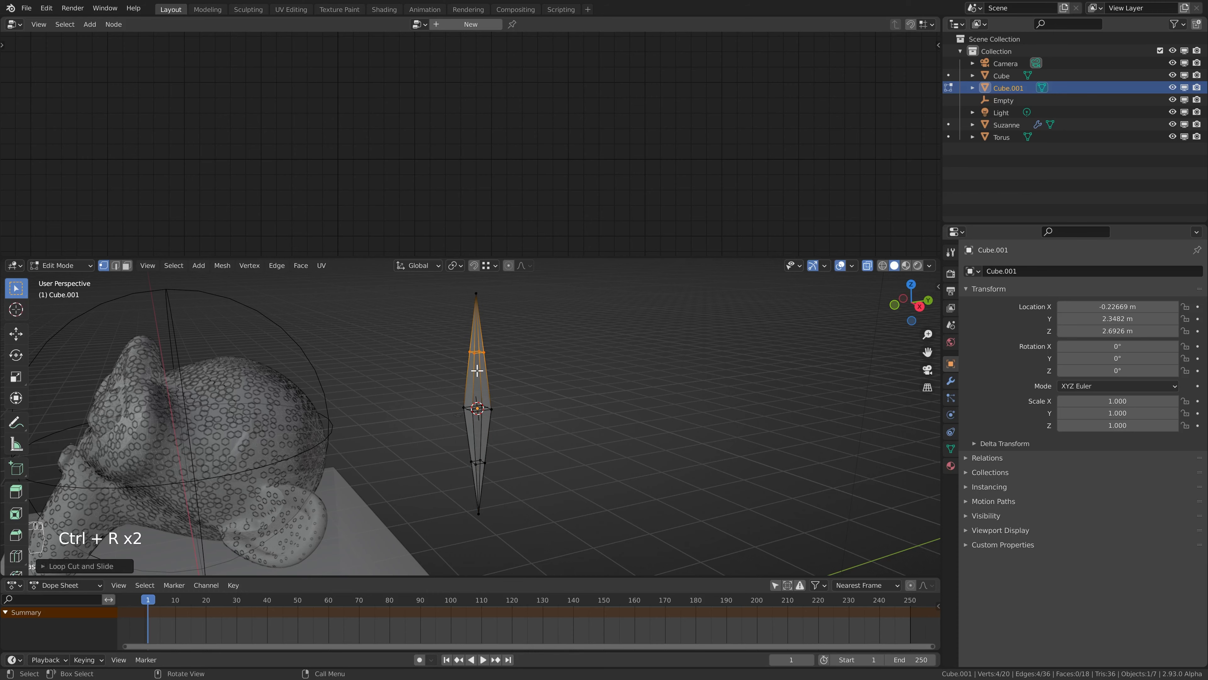
# Scale the two new loops along Z to about half their spacing and bevel them with several segments.
pyautogui.keyDown('shift'); pyautogui.moveTo(444, 434); pyautogui.dragTo(526, 498); pyautogui.keyUp('shift')
pyautogui.press('s')
pyautogui.press('z')
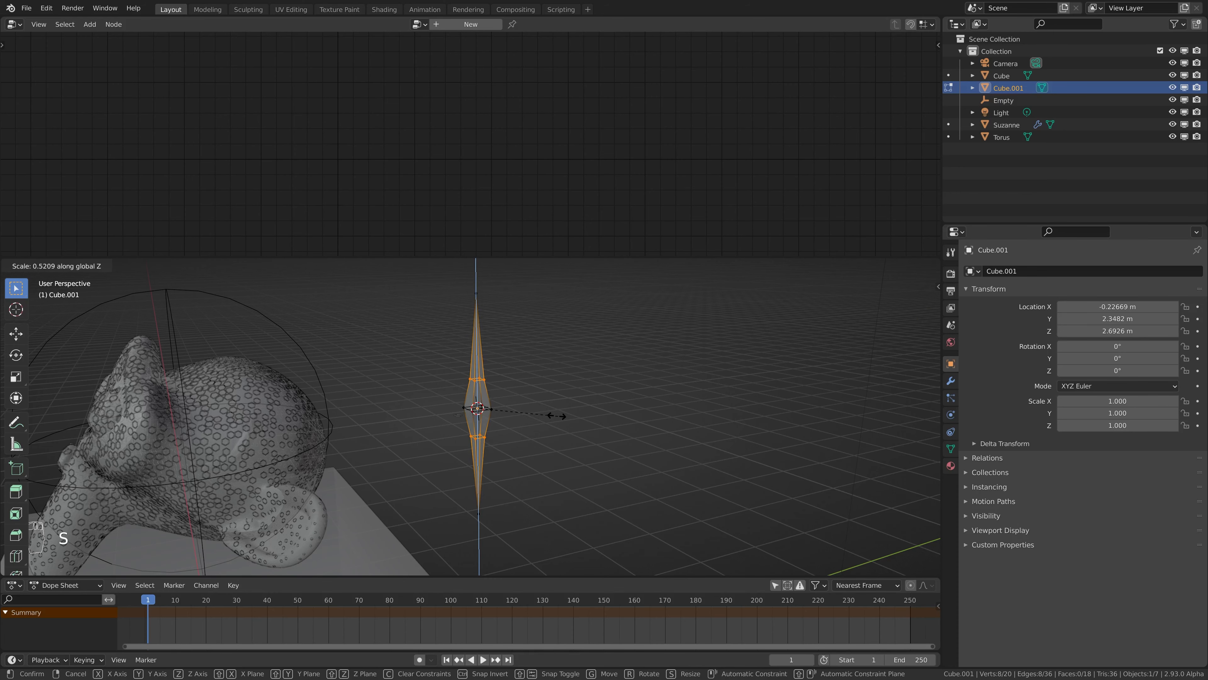
pyautogui.click(543, 412)
pyautogui.hotkey('ctrl', 'b')
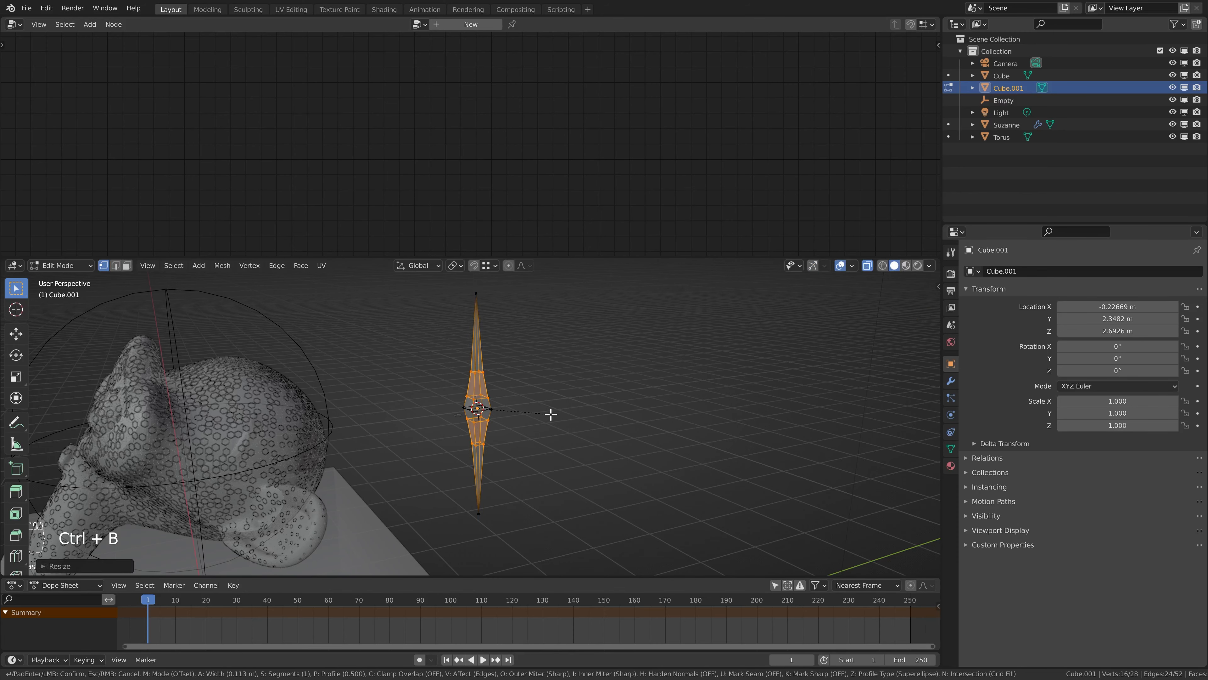
pyautogui.scroll(1, 550, 414)
pyautogui.click(550, 413)
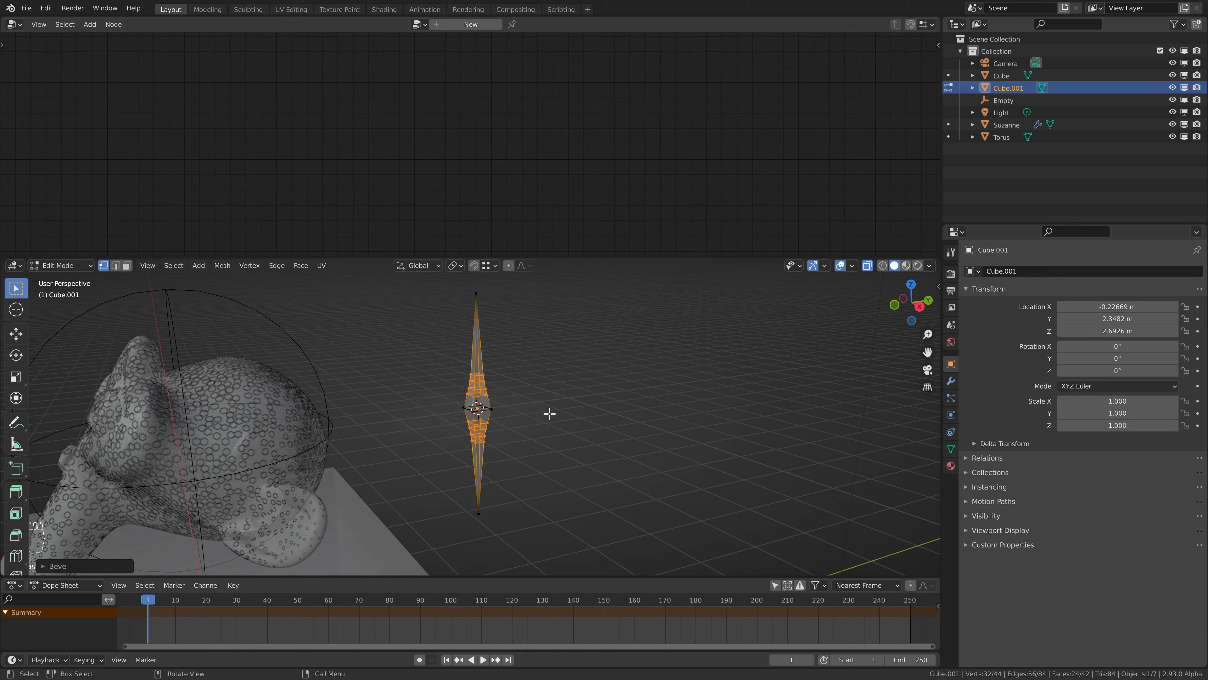
# Scale the whole spike mesh along X and Y only to make it thinner.
pyautogui.hotkey('alt', 'a')
pyautogui.press('a')
pyautogui.press('s')
pyautogui.hotkey('shift', 'z')
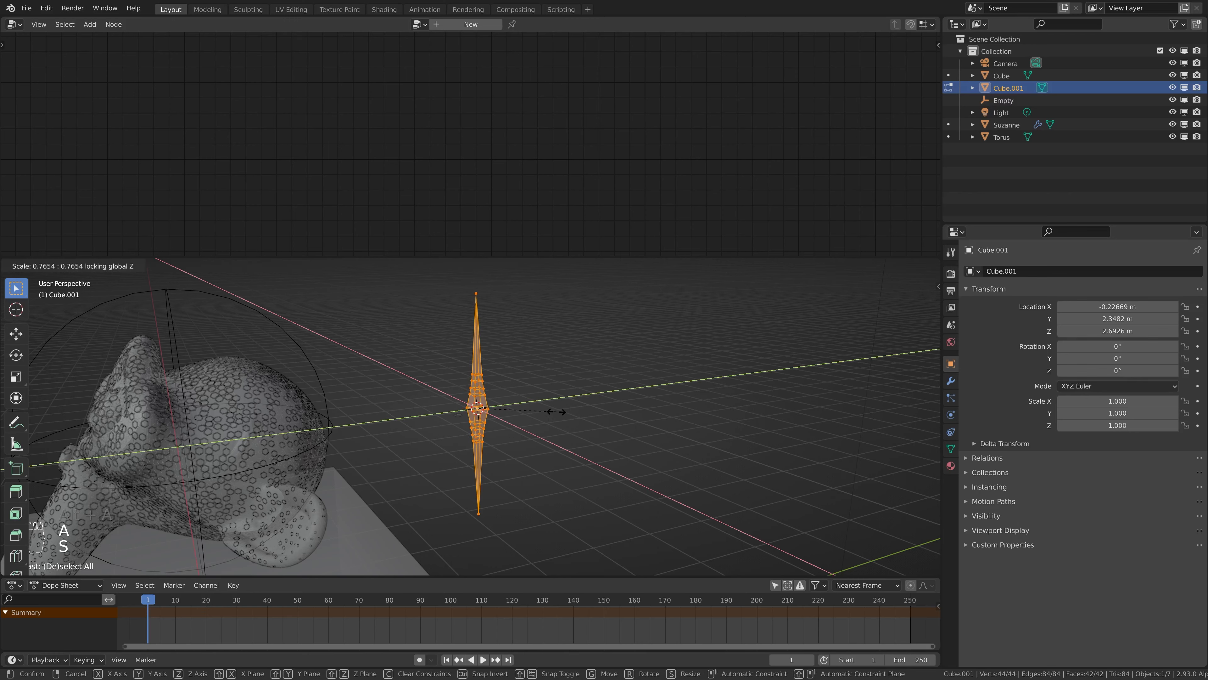
pyautogui.click(543, 411)
# Scale the entire spike mesh down uniformly to a fraction of its size.
pyautogui.hotkey('alt', 'a')
pyautogui.press('a')
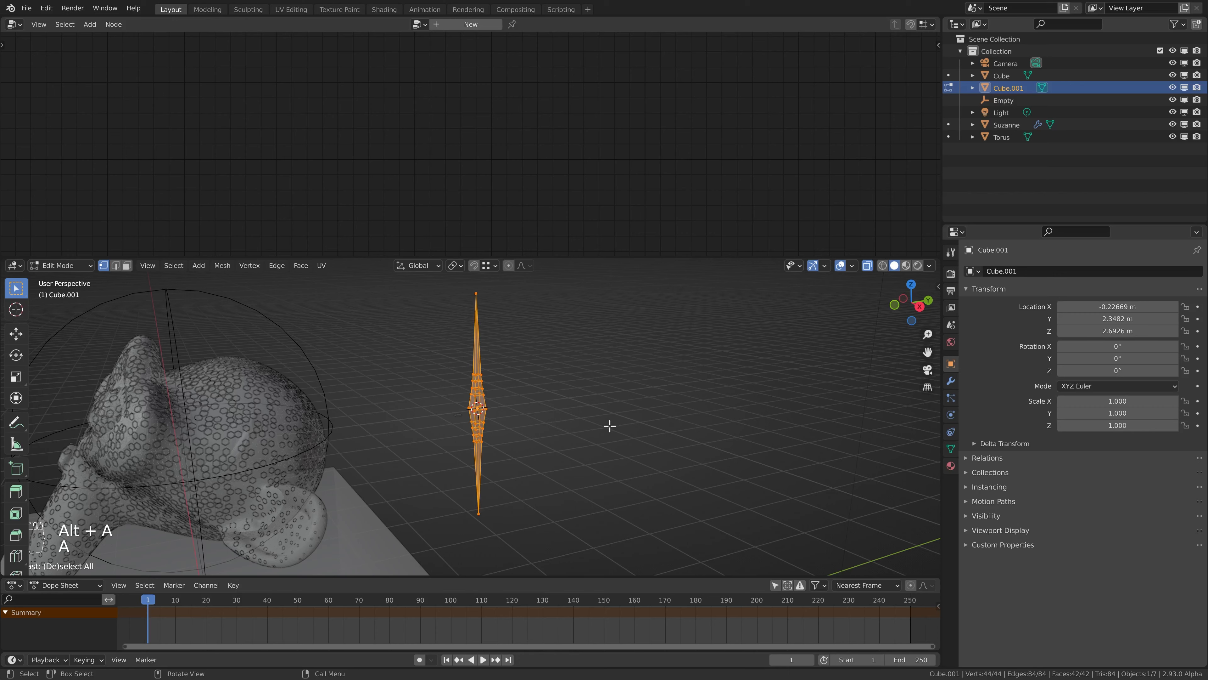
pyautogui.press('s')
pyautogui.click(488, 411)
pyautogui.scroll(6, 503, 419)
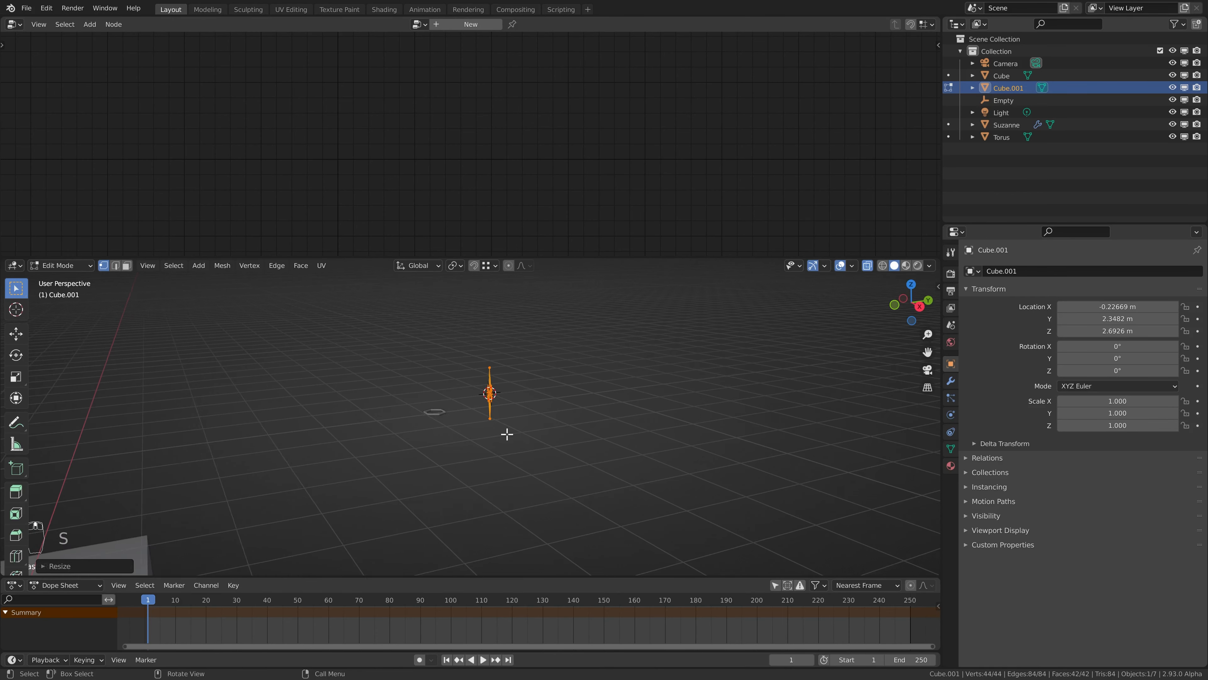
# Stretch the spike along Z, adjust its overall scale, and return to Object Mode.
pyautogui.press('s')
pyautogui.press('z')
pyautogui.click(595, 401)
pyautogui.press('s')
pyautogui.click(599, 411)
pyautogui.hotkey('alt', 'a')
pyautogui.press('Tab')
pyautogui.hotkey('alt', 'a')
pyautogui.press('z')
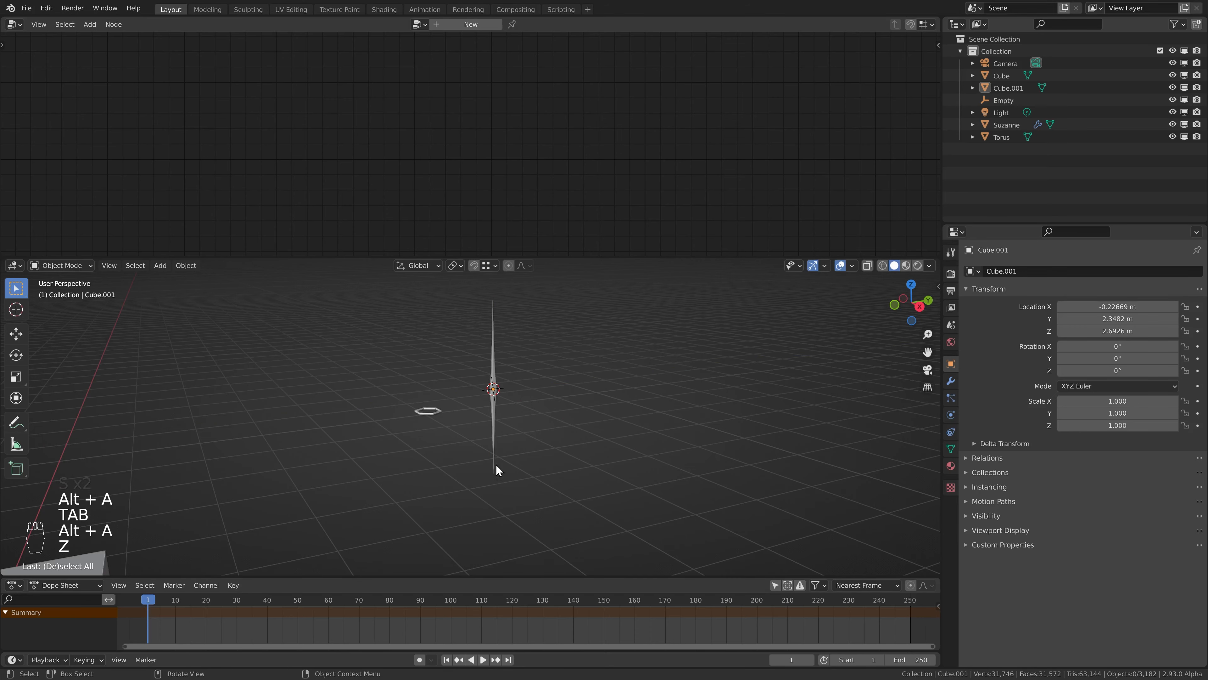
# Rename the spike object as streak.
pyautogui.moveTo(495, 464); pyautogui.dragTo(513, 419, button='middle')
pyautogui.click(618, 377)
pyautogui.click(1018, 271)
pyautogui.write('str')
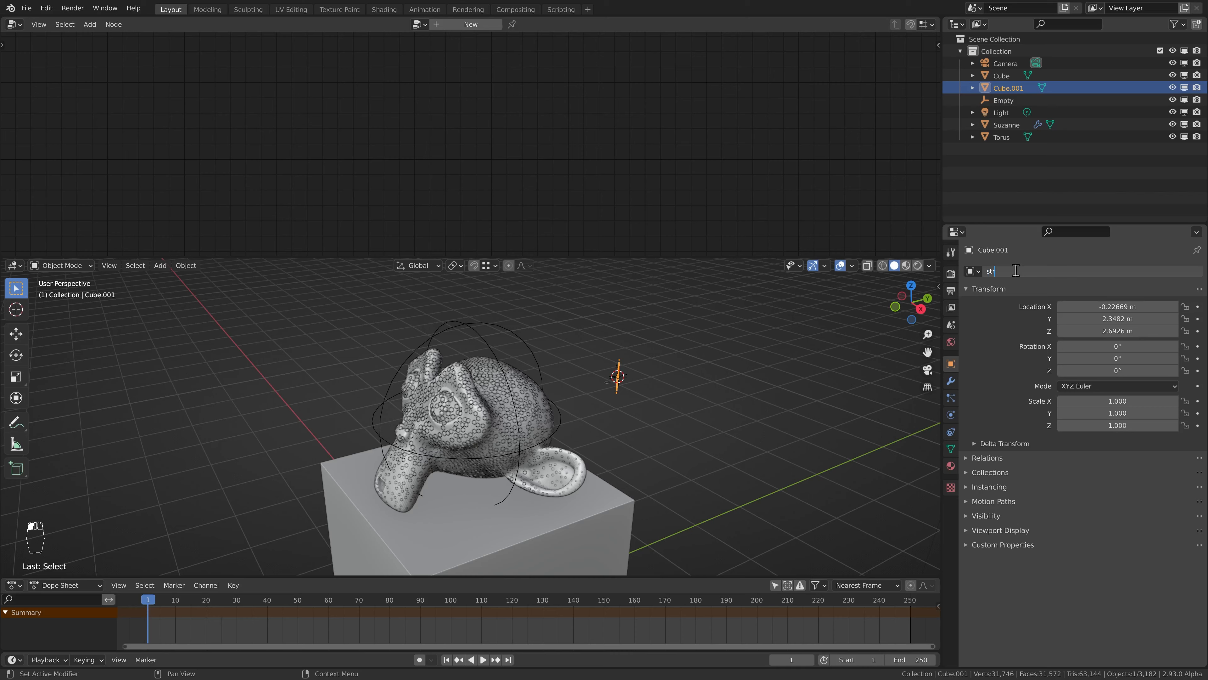
pyautogui.write('eak')
pyautogui.press('Return')
# Select the monkey head and place its Group Input and Group Output nodes lower than the ring node chain.
pyautogui.moveTo(652, 353); pyautogui.dragTo(567, 387, button='middle')
pyautogui.click(439, 381)
pyautogui.scroll(-6, 457, 172)
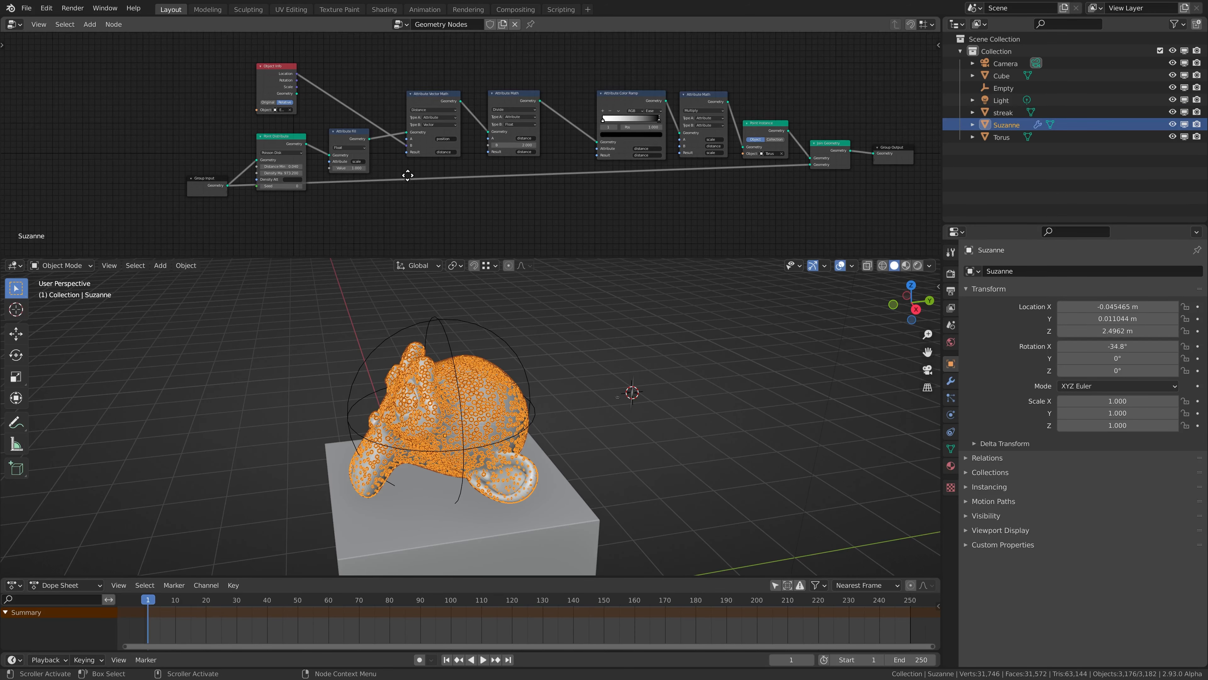
pyautogui.scroll(-1, 485, 171)
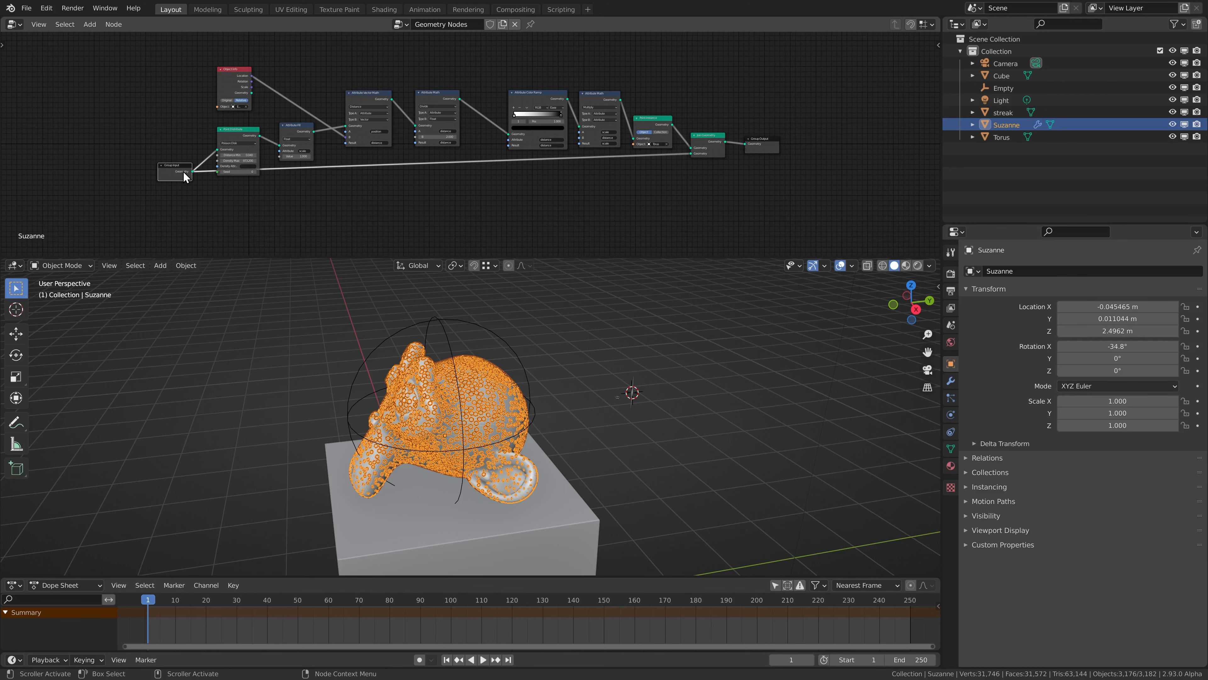
pyautogui.keyDown('shift'); pyautogui.click(775, 148); pyautogui.keyUp('shift')
pyautogui.press('g')
pyautogui.click(775, 195)
pyautogui.click(719, 195)
pyautogui.moveTo(639, 195); pyautogui.dragTo(646, 172, button='middle')
pyautogui.moveTo(767, 167); pyautogui.dragTo(767, 181)
# Enclose all ring-instancing nodes between Group Input and Group Output in a frame and move the frame up.
pyautogui.moveTo(171, 56); pyautogui.dragTo(714, 134)
pyautogui.hotkey('ctrl', 'j')
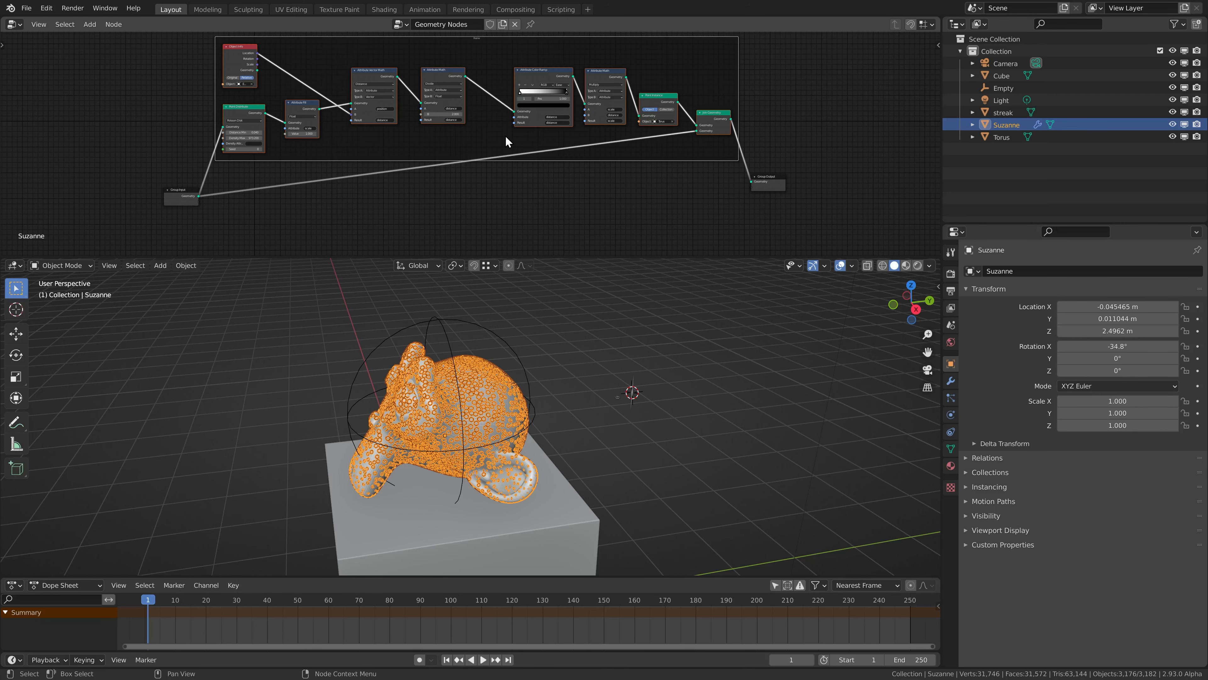
pyautogui.press('g')
pyautogui.click(509, 123)
# Connect Group Input's geometry directly to Group Output, bypassing the framed ring nodes.
pyautogui.click(538, 193)
pyautogui.moveTo(547, 184); pyautogui.dragTo(593, 122, button='middle')
pyautogui.scroll(3, 588, 138)
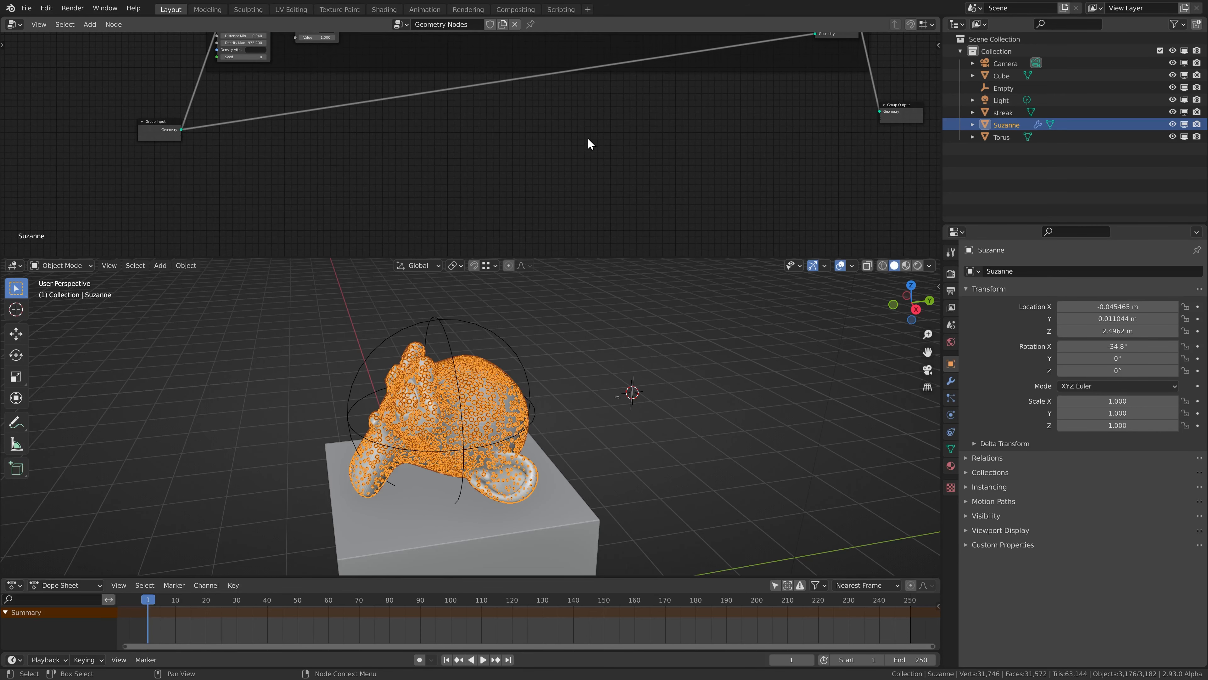
pyautogui.moveTo(457, 140); pyautogui.dragTo(393, 165, button='middle')
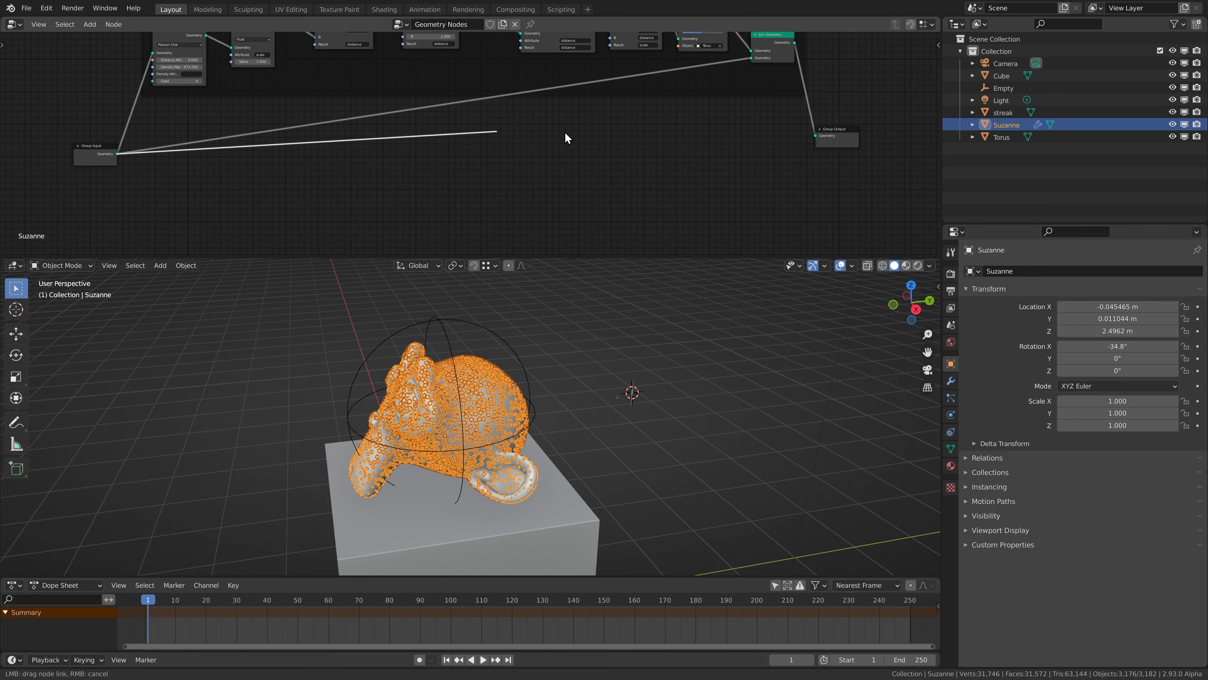
pyautogui.moveTo(566, 133); pyautogui.dragTo(816, 136)
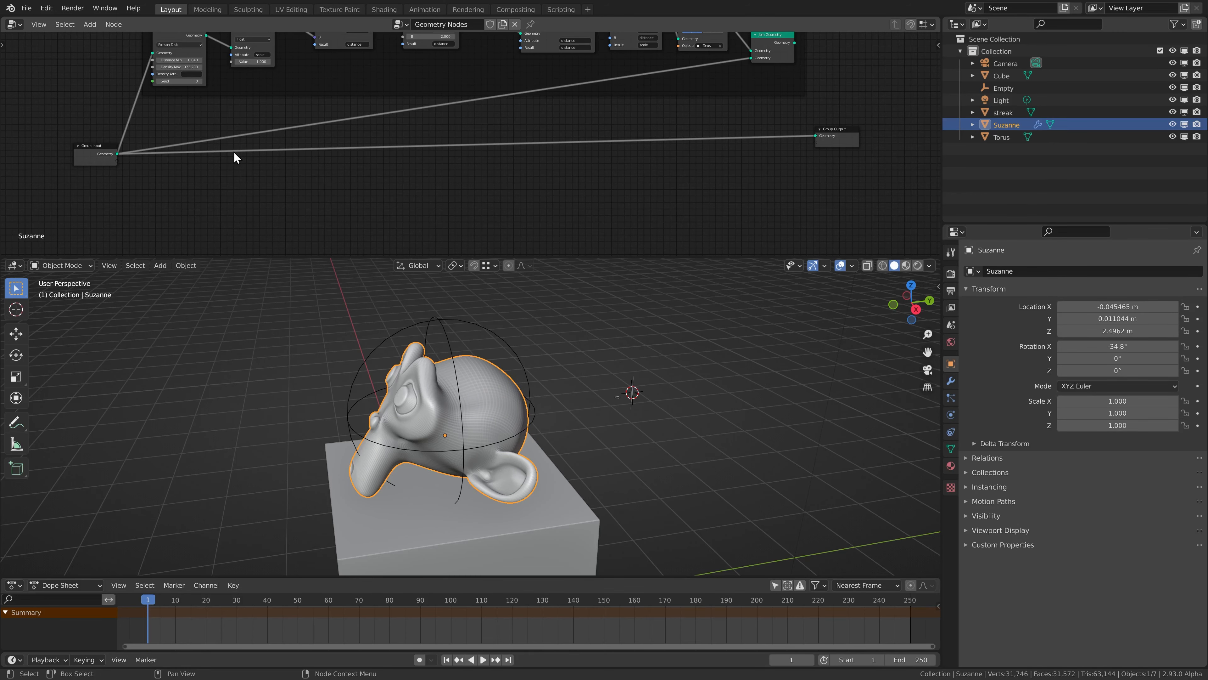
pyautogui.moveTo(116, 158); pyautogui.dragTo(201, 144, button='middle')
# Insert a Point Distribute node on the direct link, close to Group Input.
pyautogui.moveTo(609, 156); pyautogui.dragTo(521, 156, button='middle')
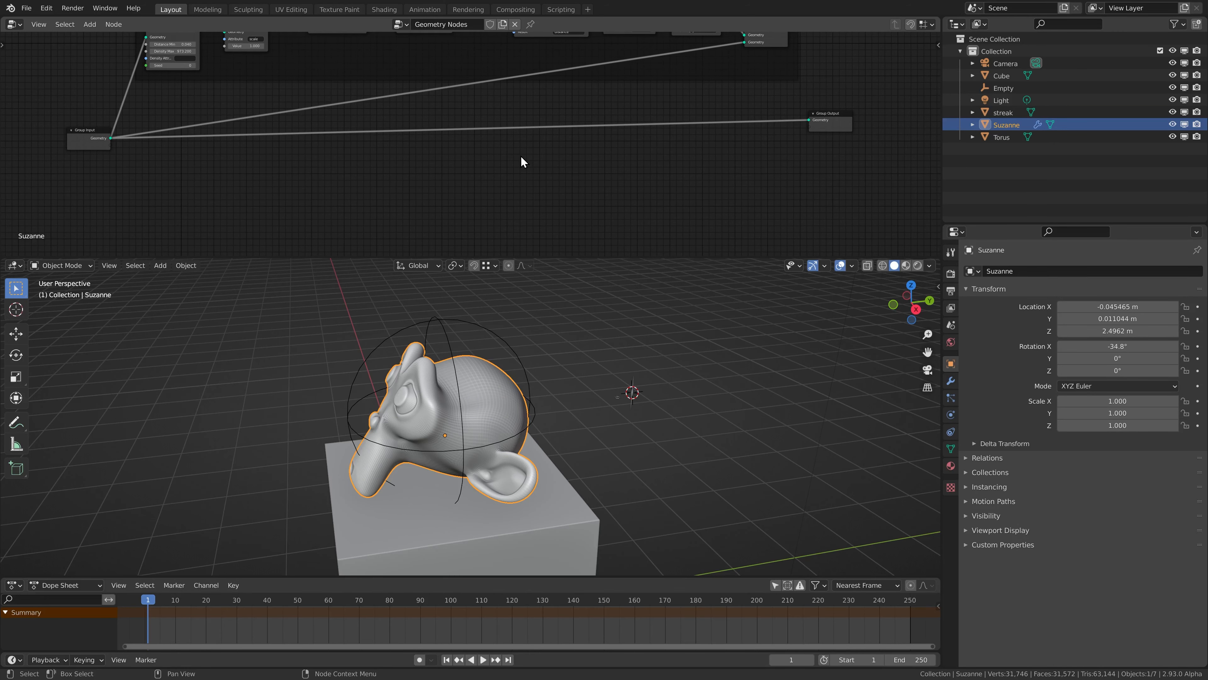
pyautogui.scroll(2, 409, 159)
pyautogui.moveTo(409, 158); pyautogui.dragTo(762, 140, button='middle')
pyautogui.scroll(8, 429, 105)
pyautogui.hotkey('shift', 'a')
pyautogui.moveTo(400, 117)
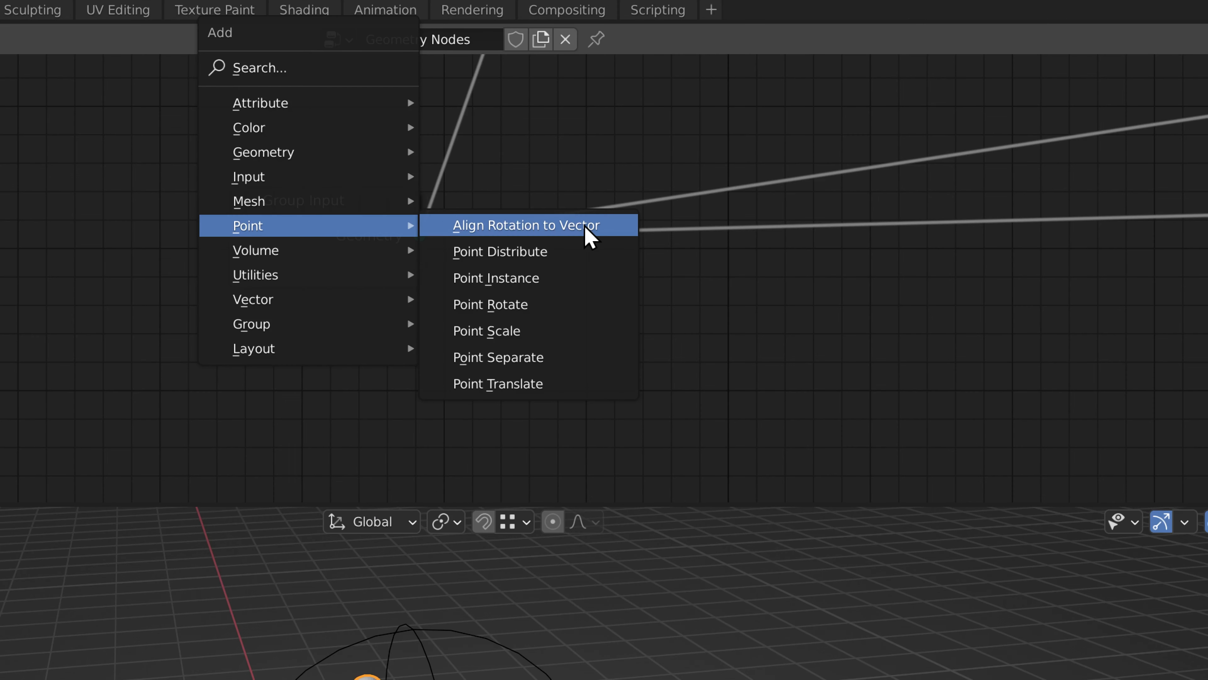
pyautogui.click(583, 259)
pyautogui.click(577, 235)
pyautogui.moveTo(704, 245); pyautogui.dragTo(518, 259, button='middle')
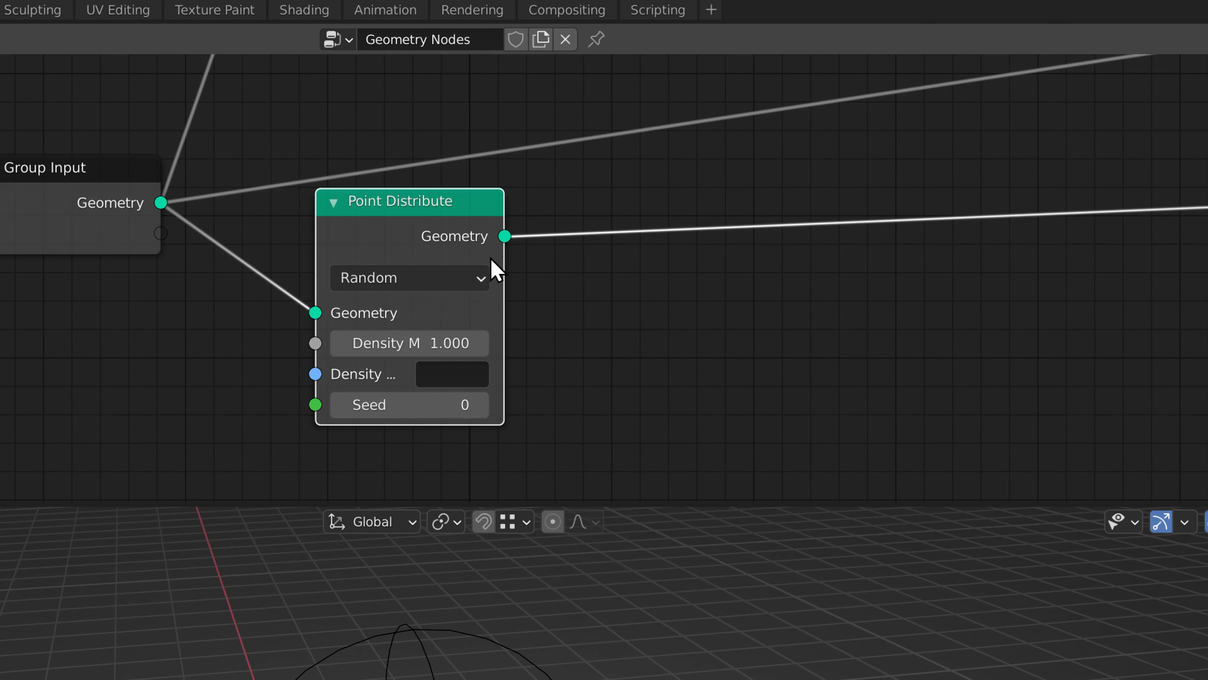
# Set the new Point Distribute node to Poisson Disk with Distance Min 0.040 and Density Max 1000.
pyautogui.click(478, 285)
pyautogui.click(400, 342)
pyautogui.click(423, 341)
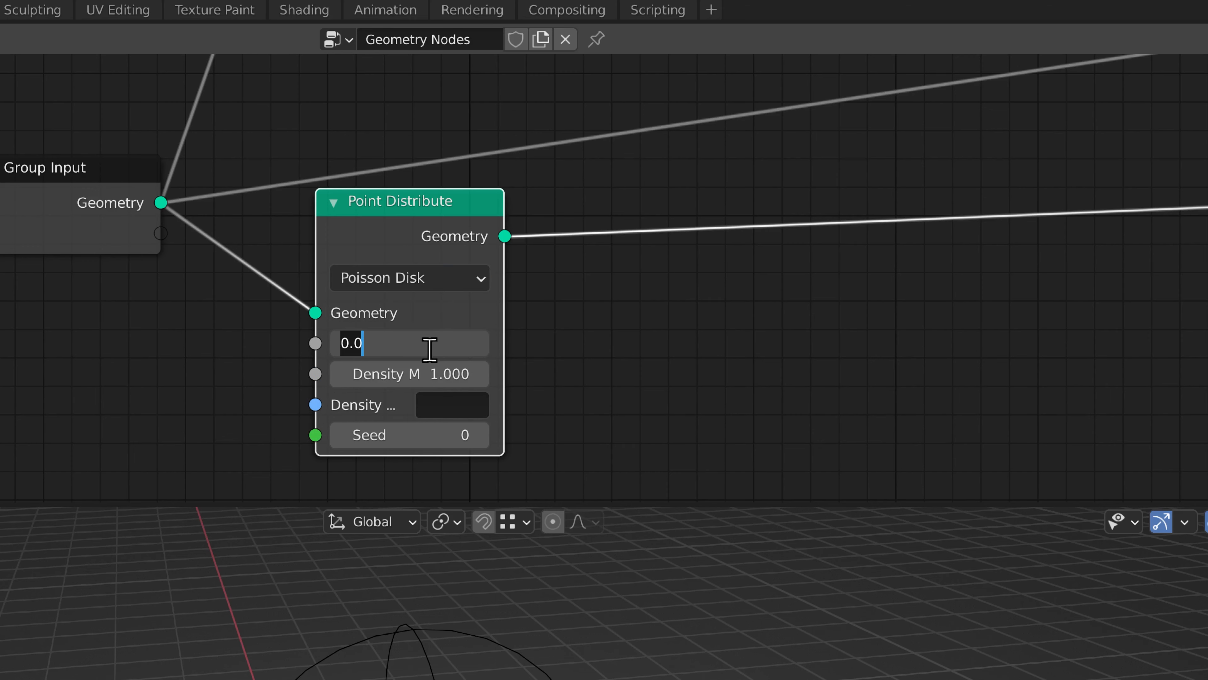
pyautogui.press('Return')
pyautogui.click(408, 383)
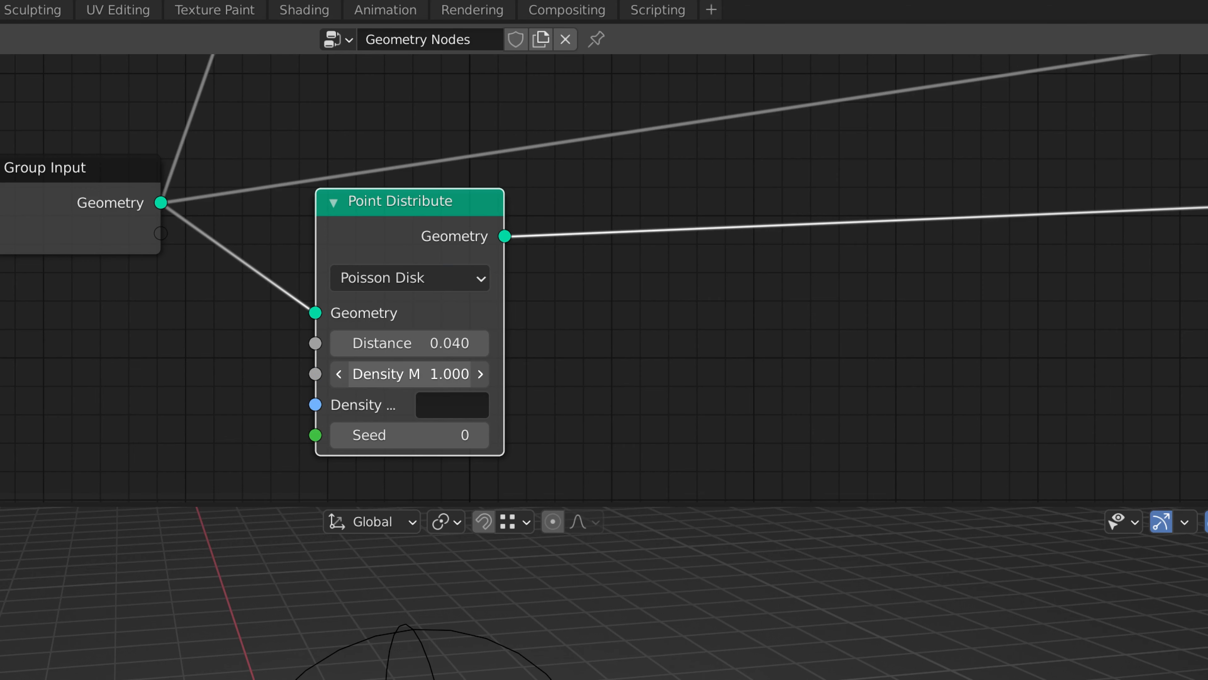
pyautogui.write('1000')
pyautogui.press('Return')
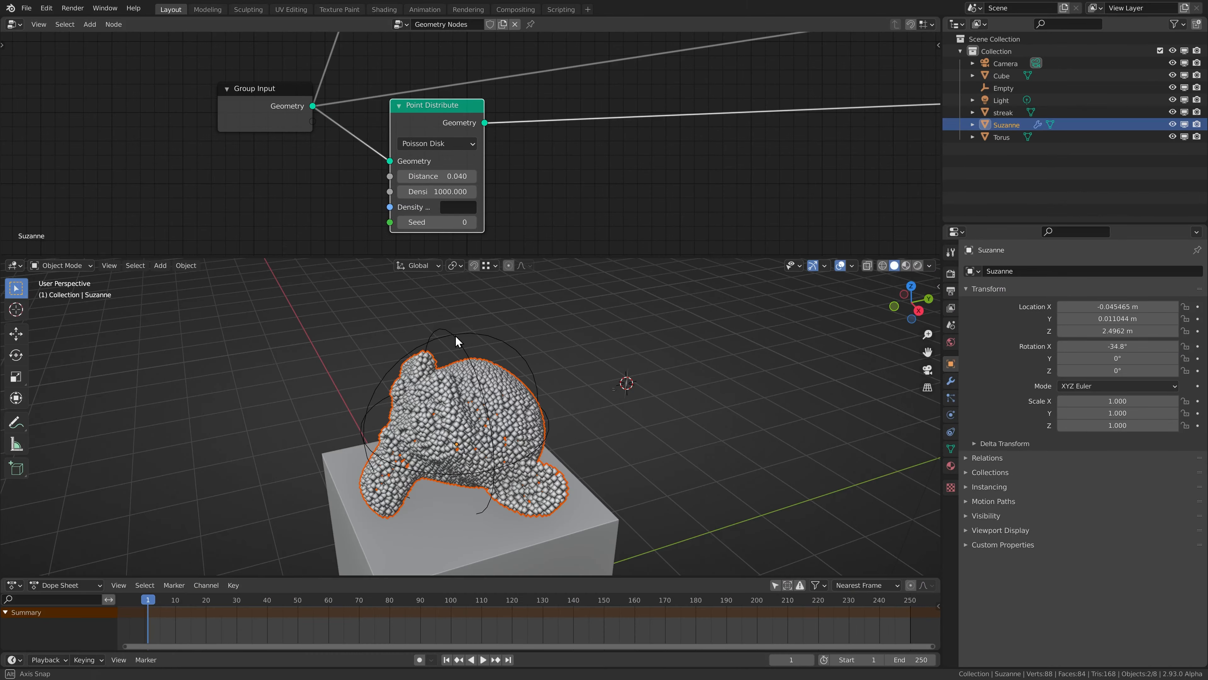
pyautogui.moveTo(455, 336); pyautogui.dragTo(464, 385, button='middle')
pyautogui.scroll(2, 463, 391)
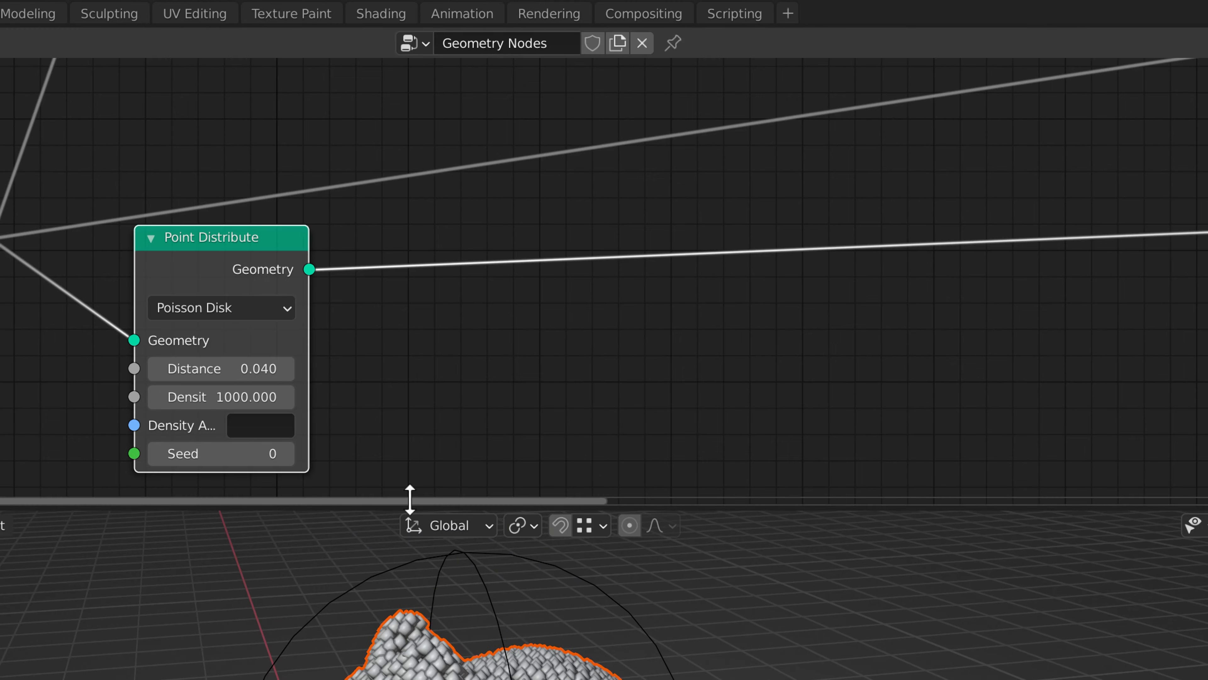
# Insert a Point Instance node after the new Point Distribute node and set its object to streak.
pyautogui.hotkey('shift', 'a')
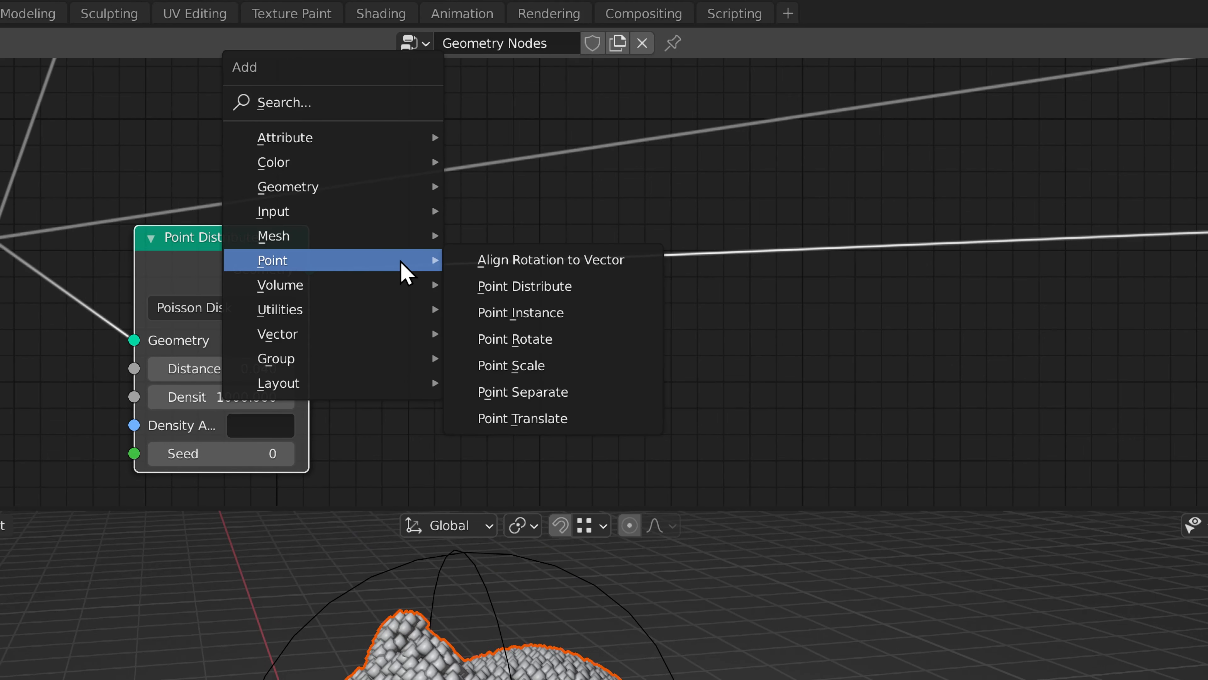
pyautogui.click(590, 316)
pyautogui.click(492, 207)
pyautogui.click(612, 345)
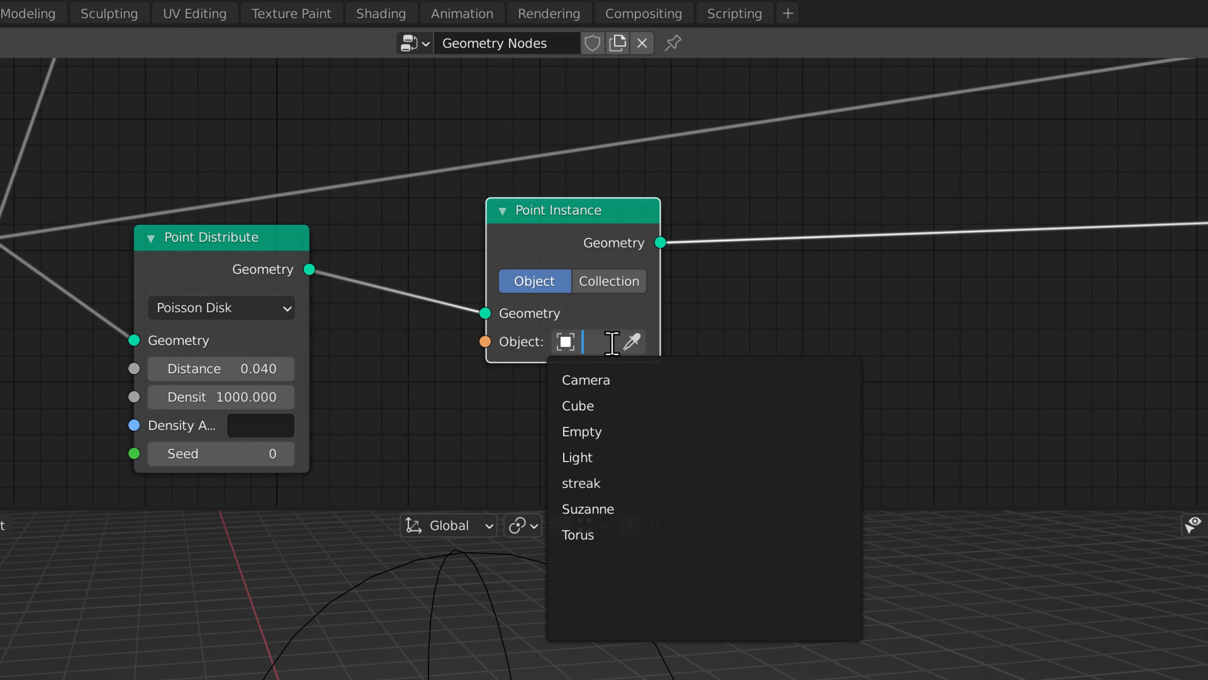
pyautogui.click(599, 486)
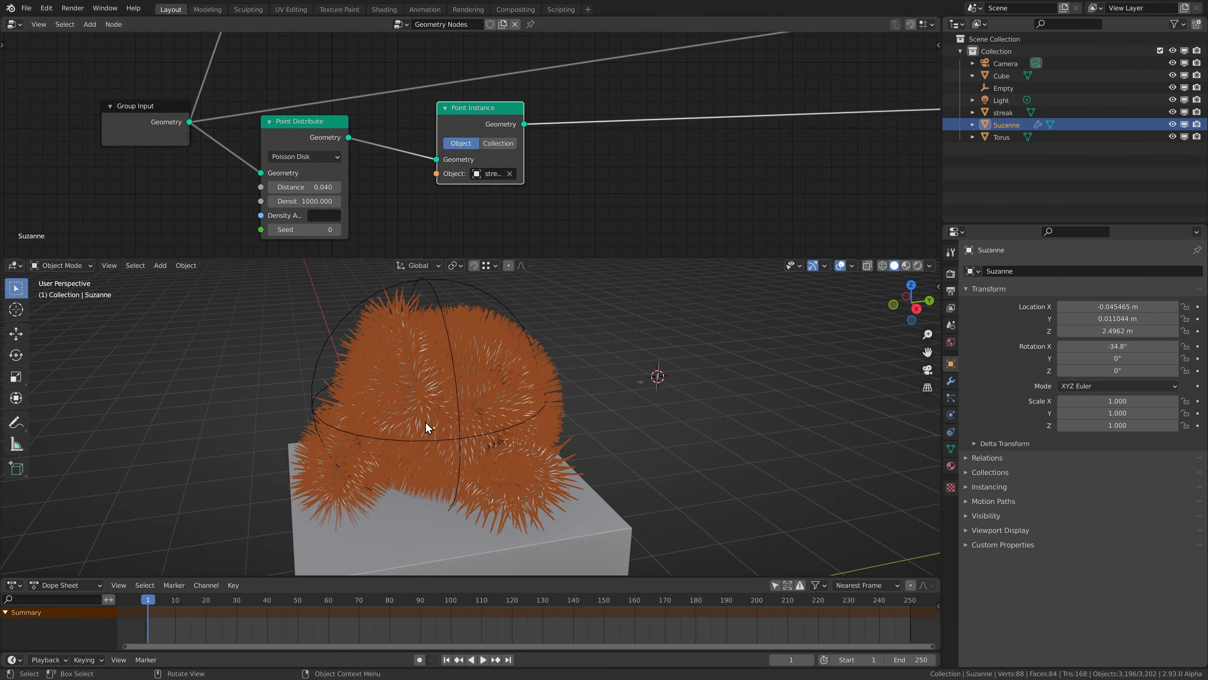
# Hide the viewport overlays and move the Point Instance node farther from Point Distribute to leave space between them.
pyautogui.hotkey('alt', 'shift', 'z')
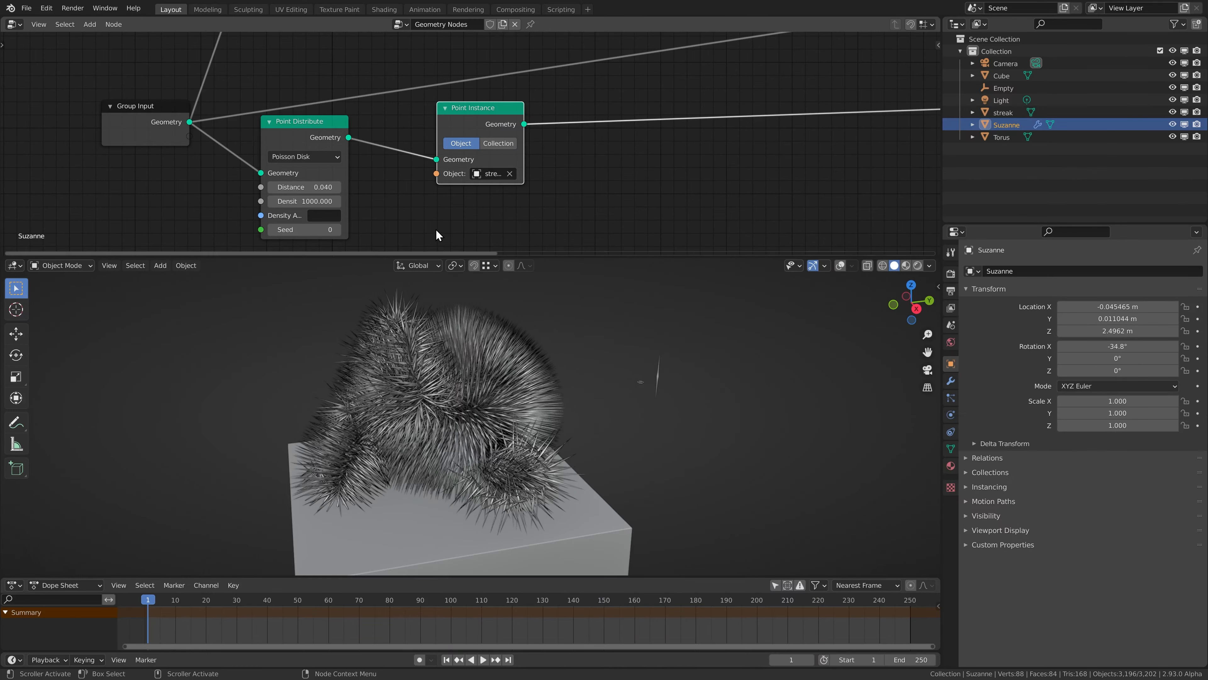
pyautogui.moveTo(501, 170); pyautogui.dragTo(537, 196, button='middle')
pyautogui.moveTo(500, 140); pyautogui.dragTo(670, 125)
pyautogui.moveTo(545, 136); pyautogui.dragTo(530, 117, button='middle')
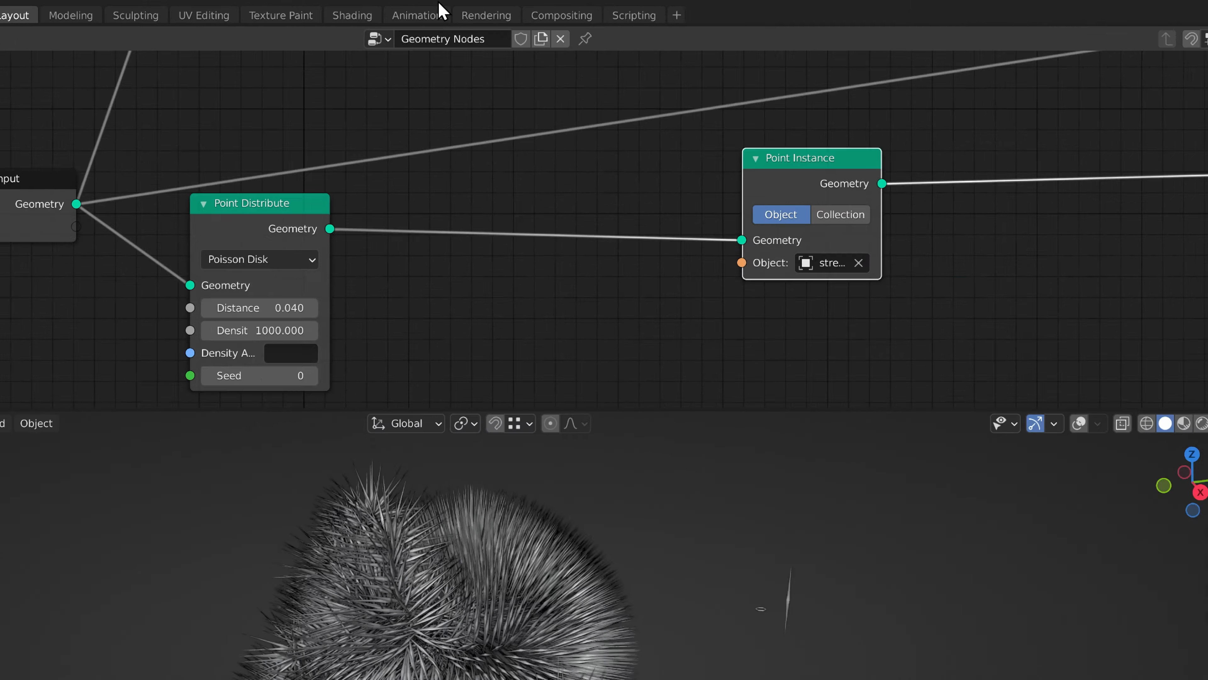
# Insert an Attribute Fill node between Point Distribute and the streak Point Instance, set to Vector with attribute rotation.
pyautogui.hotkey('shift', 'a')
pyautogui.moveTo(400, 48)
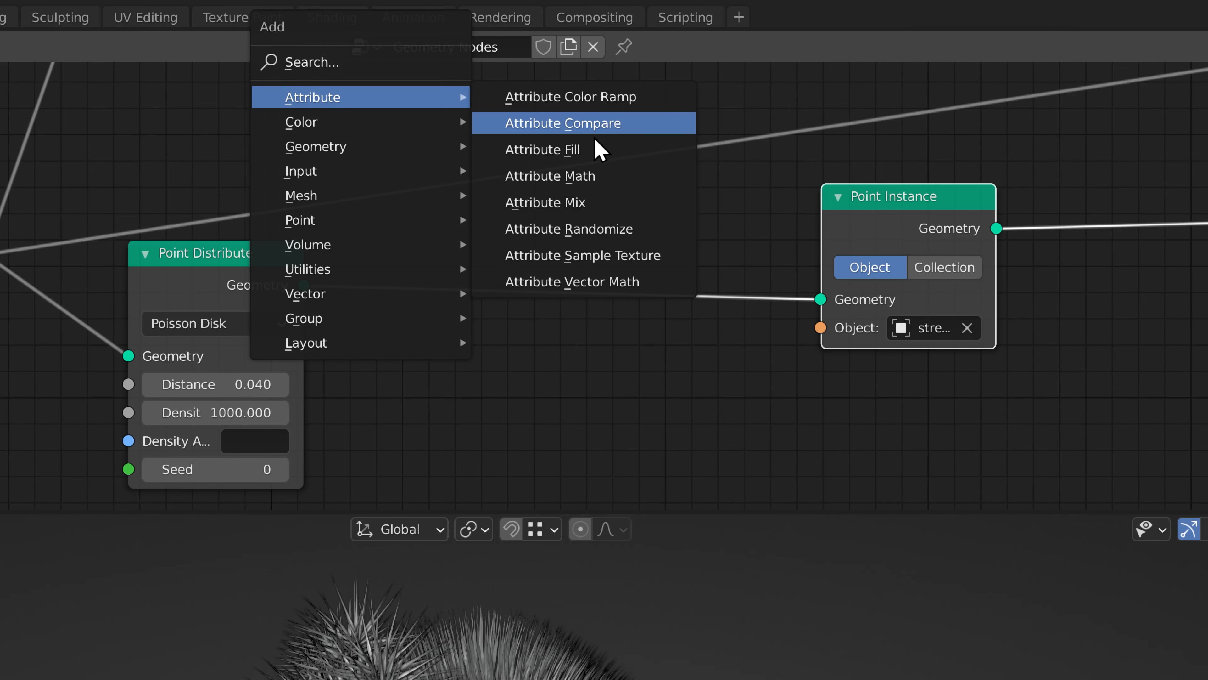
pyautogui.click(599, 148)
pyautogui.click(400, 256)
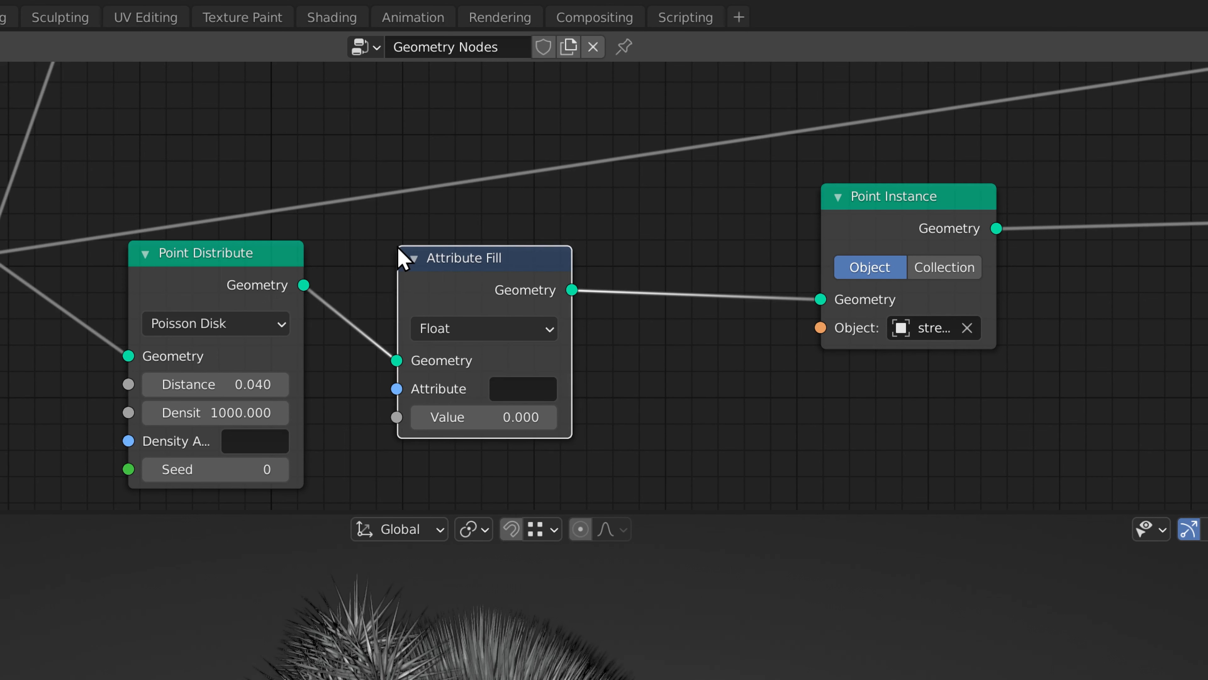
pyautogui.click(490, 328)
pyautogui.click(458, 388)
pyautogui.click(516, 383)
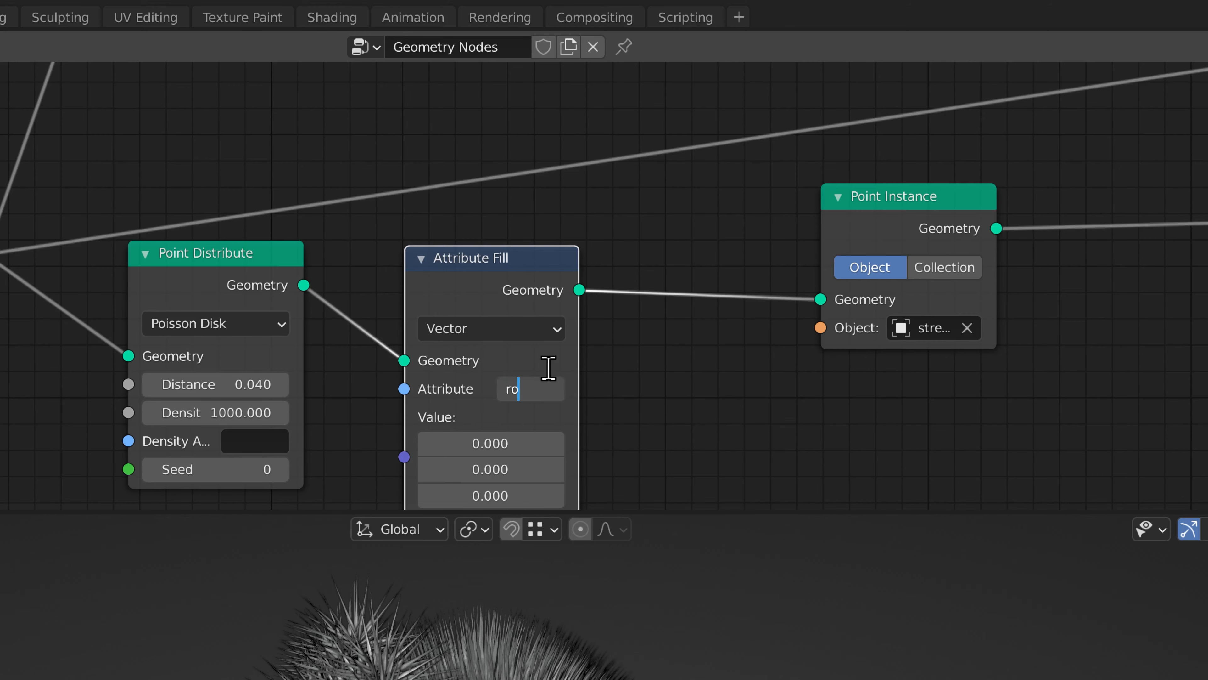
pyautogui.press('Return')
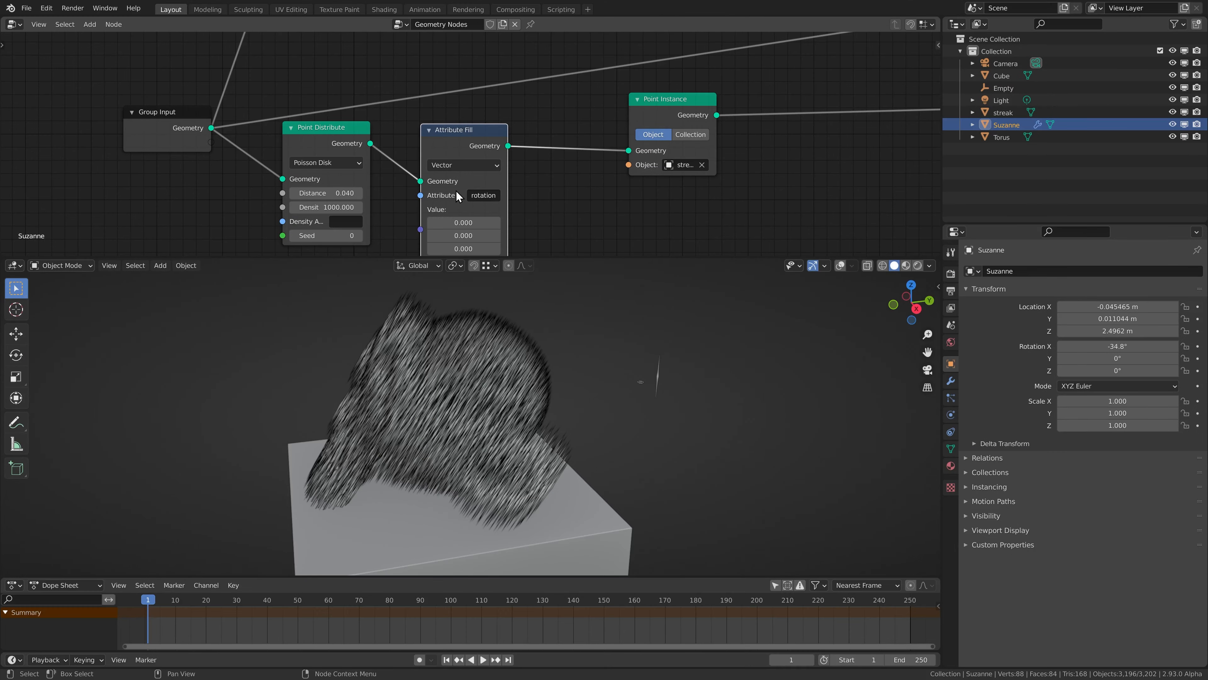
# Set the first value of the rotation Attribute Fill to 0.580 to straighten the streaks, and show the viewport overlays.
pyautogui.moveTo(444, 161); pyautogui.dragTo(491, 119, button='middle')
pyautogui.keyDown('shift'); pyautogui.moveTo(510, 179); pyautogui.dragTo(632, 179); pyautogui.keyUp('shift')
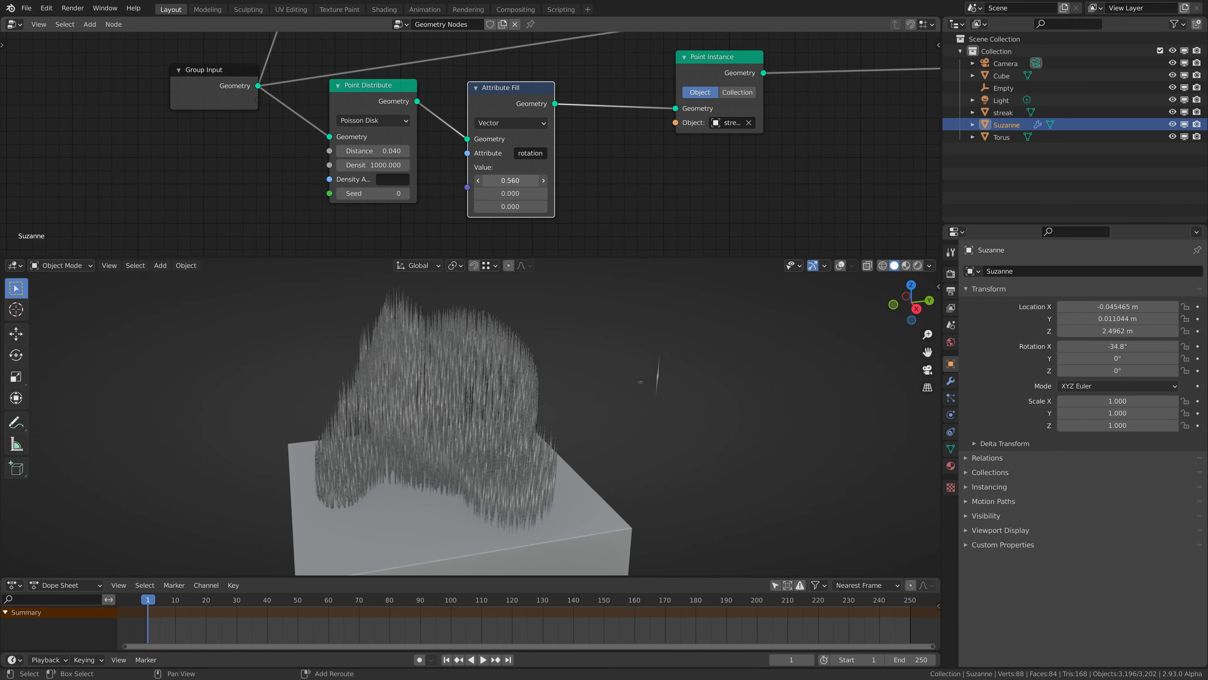
pyautogui.hotkey('shift', 'alt', 'z')
pyautogui.moveTo(523, 369); pyautogui.dragTo(523, 333, button='middle')
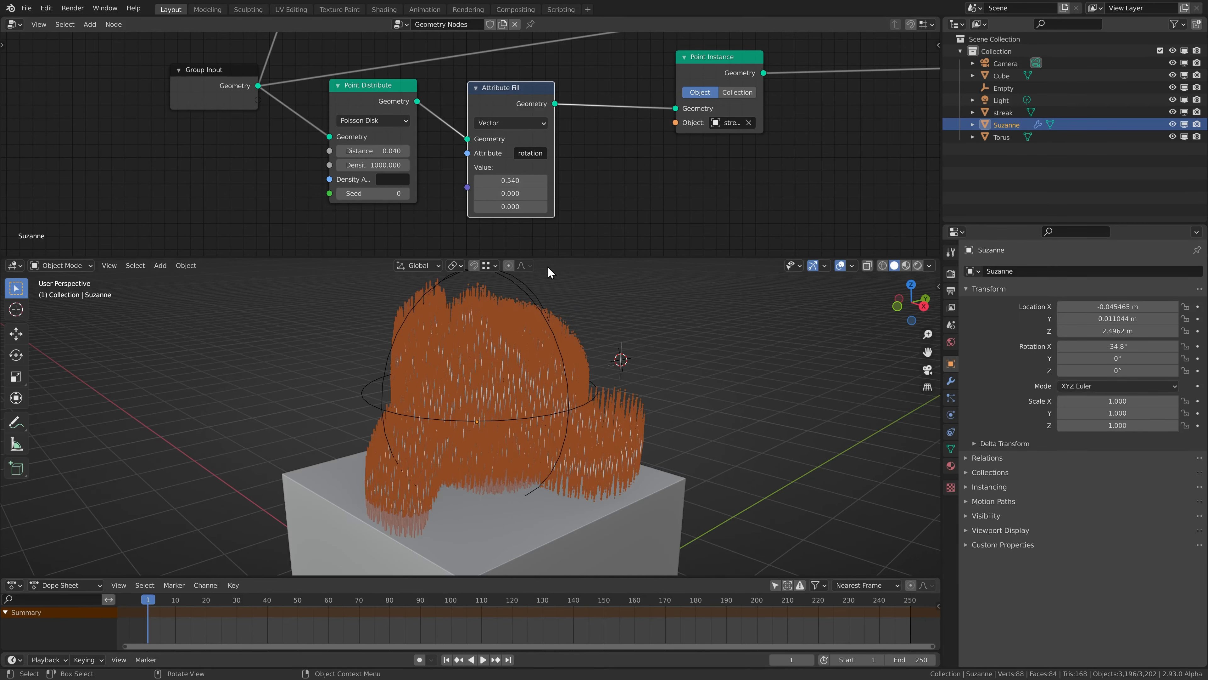
pyautogui.moveTo(510, 180); pyautogui.dragTo(519, 180)
pyautogui.hotkey('shift', 'alt', 'z')
pyautogui.moveTo(543, 367)
pyautogui.mouseDown(button='middle')
pyautogui.moveTo(491, 318)
pyautogui.moveTo(548, 371)
pyautogui.moveTo(489, 360)
pyautogui.mouseUp(button='middle')
pyautogui.hotkey('shift', 'alt', 'z')
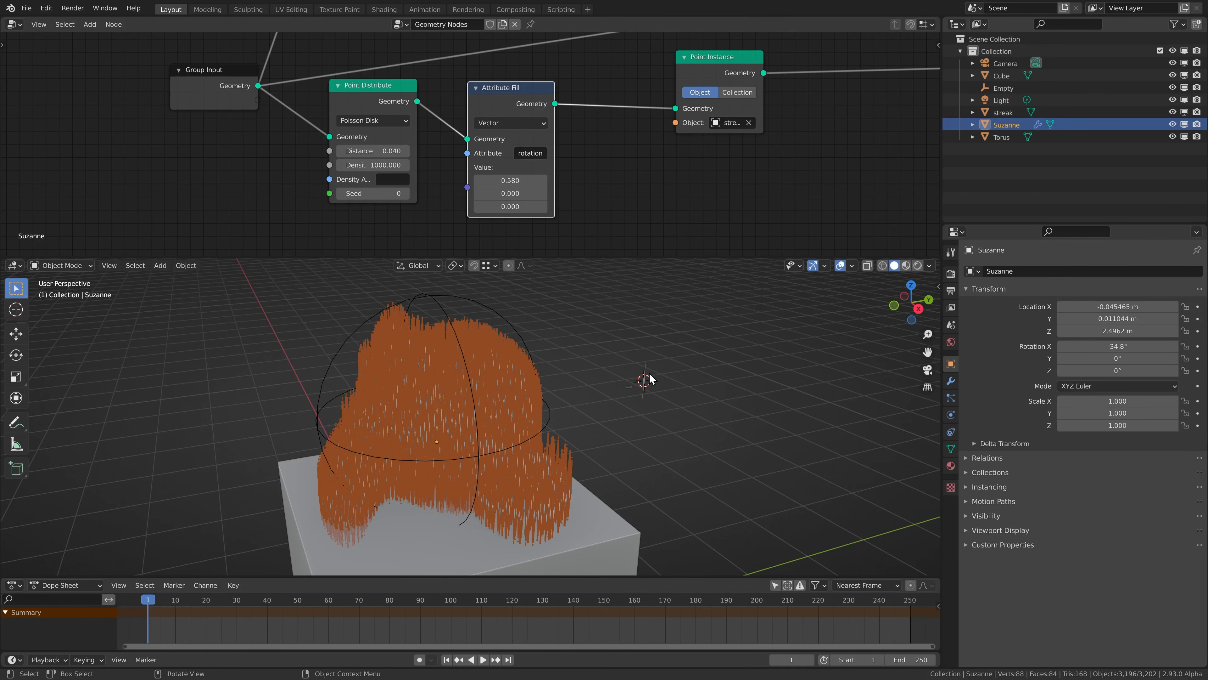
# Scale up the whole streak mesh in Edit Mode and reselect the monkey head in Object Mode.
pyautogui.click(644, 384)
pyautogui.press('Tab')
pyautogui.press('a')
pyautogui.press('s')
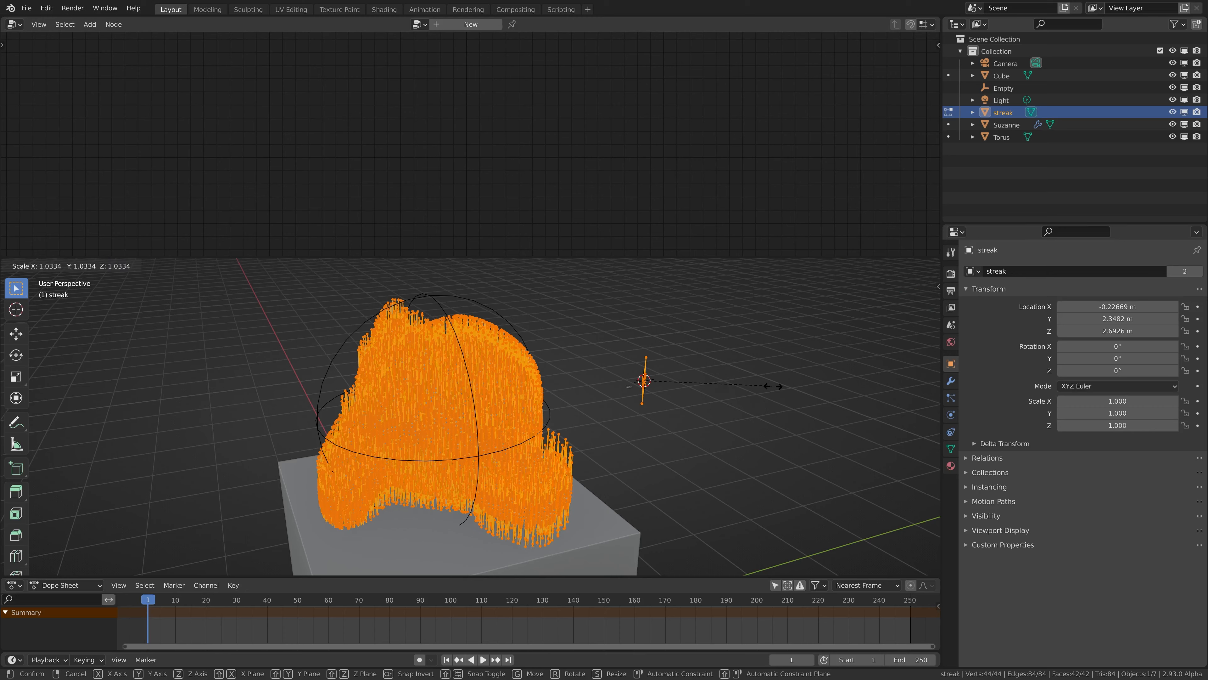
pyautogui.click(841, 391)
pyautogui.press('Tab')
pyautogui.click(611, 390)
pyautogui.press('z')
pyautogui.click(611, 355)
pyautogui.press('z')
pyautogui.click(526, 345)
# Insert a Join Geometry node before Group Output and link the torus branch's Join Geometry output into it.
pyautogui.moveTo(866, 52); pyautogui.dragTo(410, 143, button='middle')
pyautogui.scroll(-5, 428, 143)
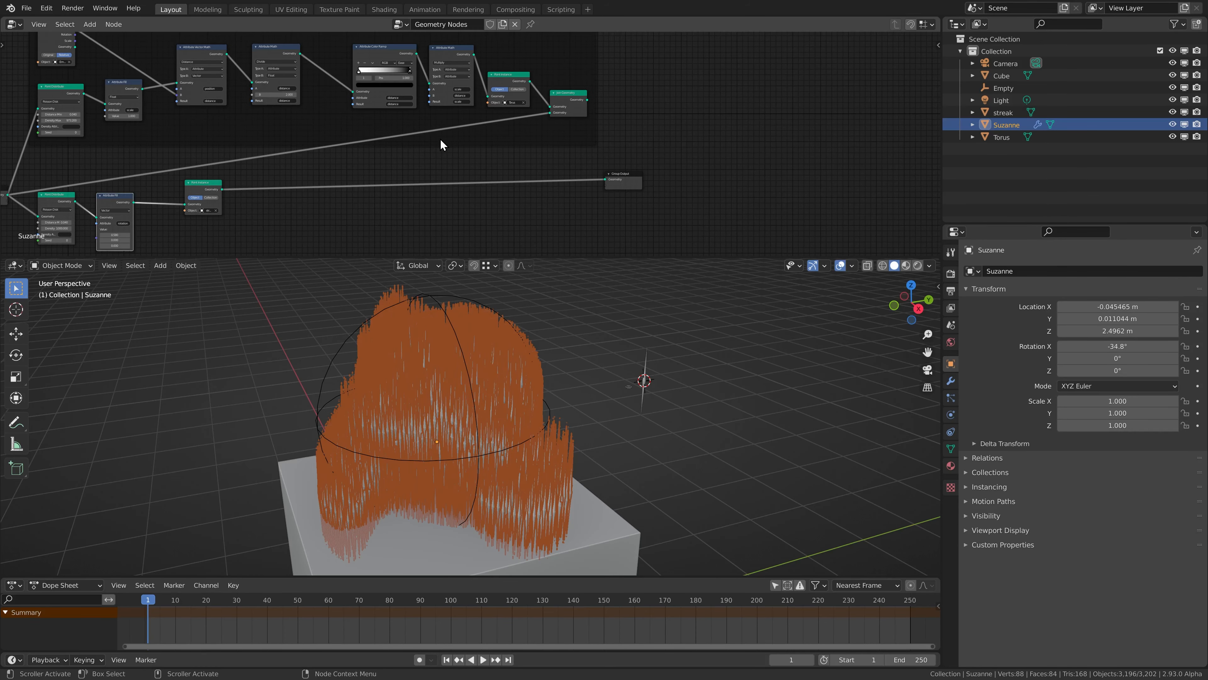
pyautogui.scroll(4, 456, 139)
pyautogui.hotkey('shift', 'a')
pyautogui.moveTo(625, 170)
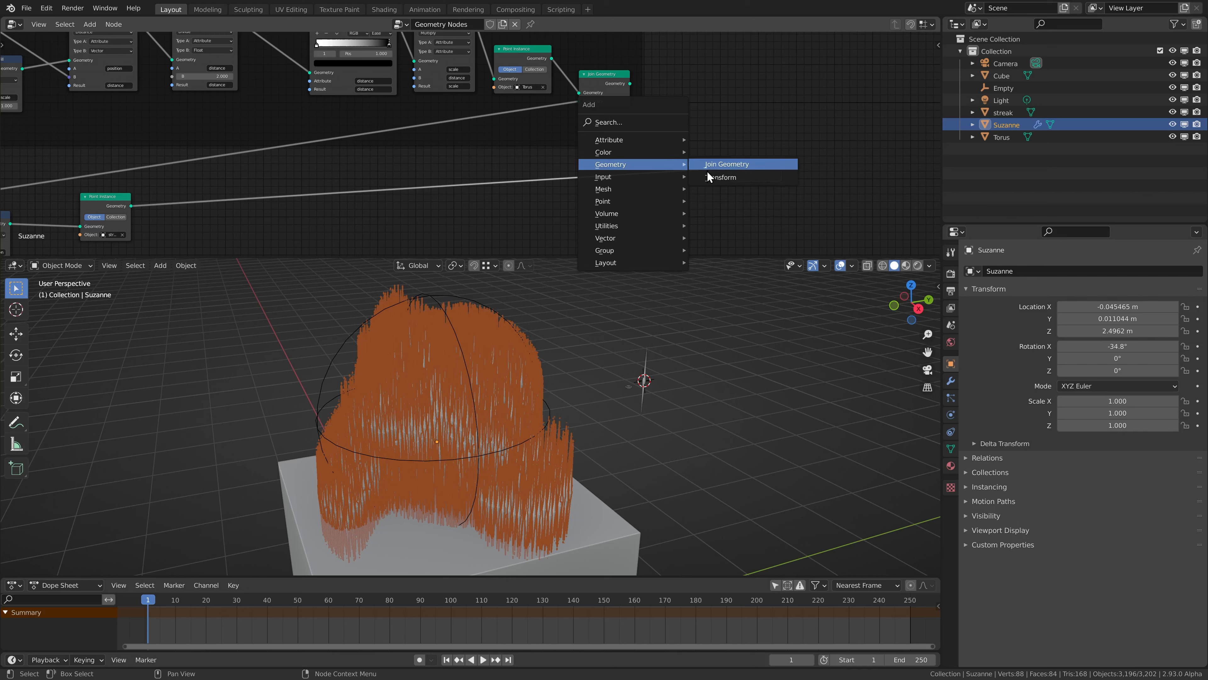
pyautogui.click(708, 166)
pyautogui.click(651, 179)
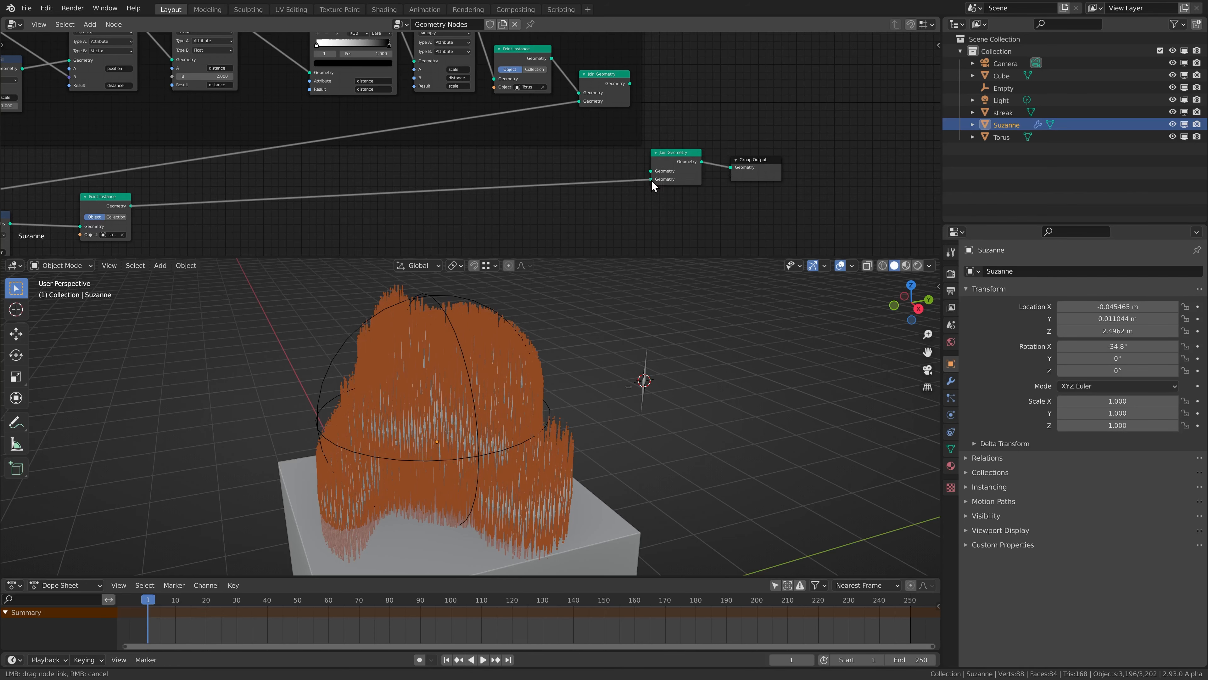
pyautogui.moveTo(629, 84); pyautogui.dragTo(651, 171)
pyautogui.click(533, 382)
pyautogui.moveTo(521, 388); pyautogui.dragTo(495, 397, button='middle')
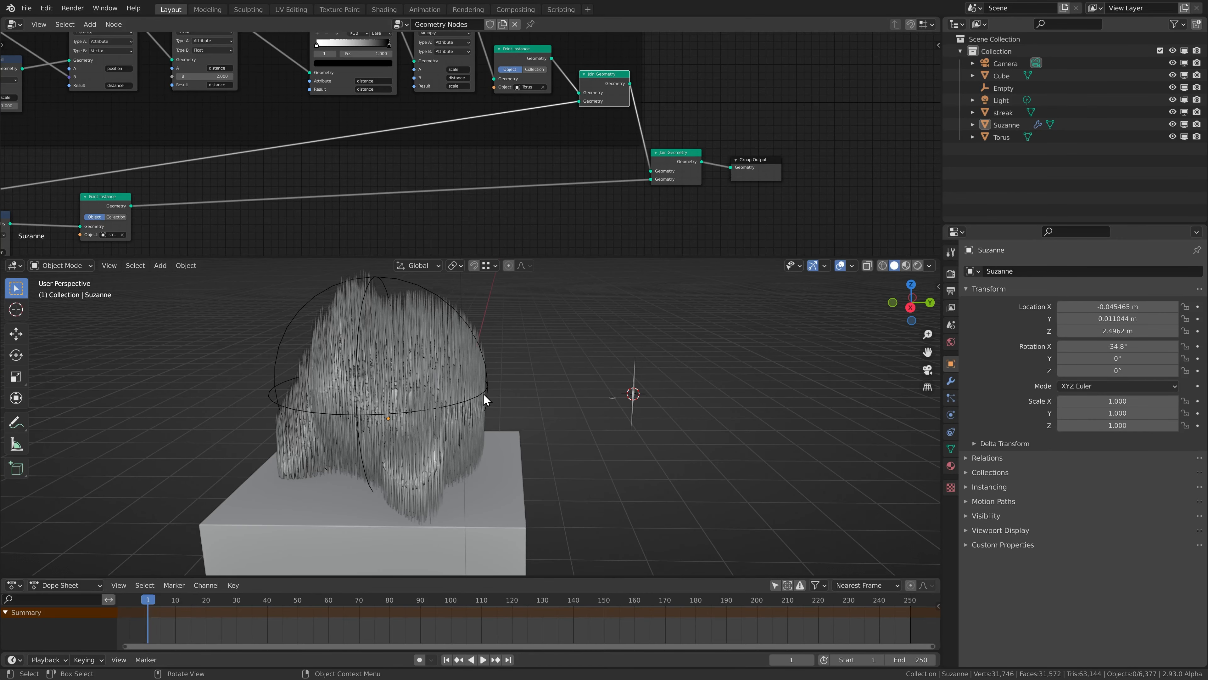
pyautogui.scroll(2, 483, 394)
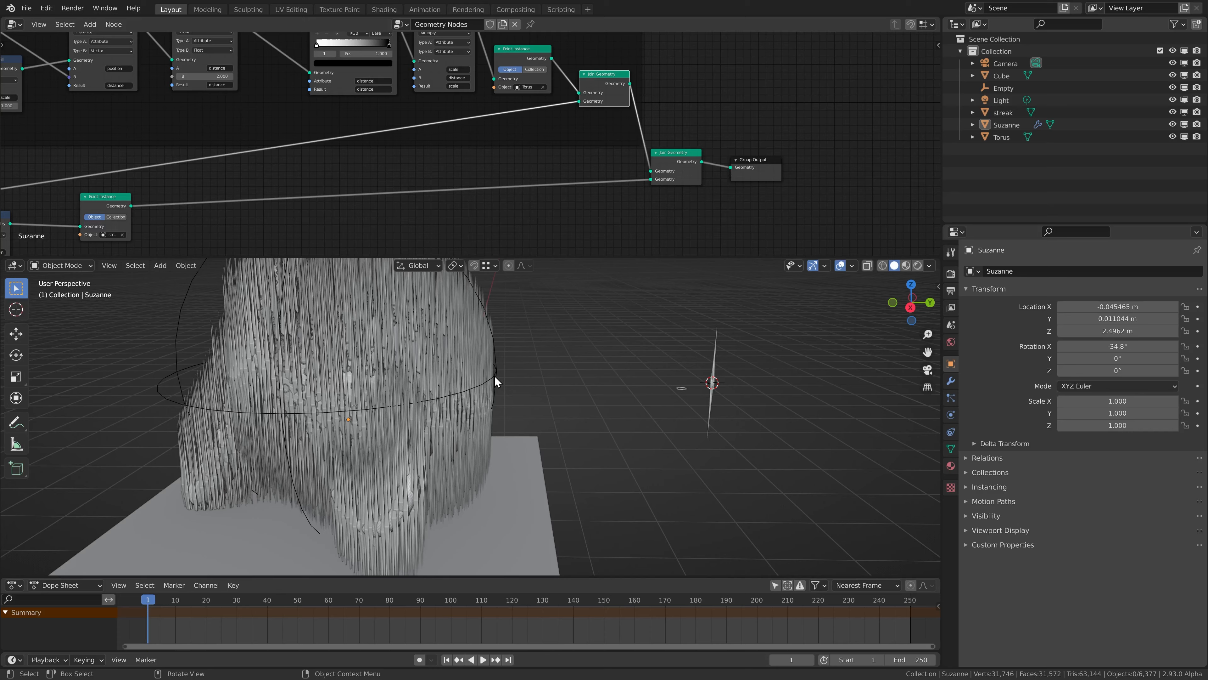
# Move the streak Point Instance node farther along and insert an Attribute Randomize node after the rotation Attribute Fill.
pyautogui.moveTo(316, 191)
pyautogui.mouseDown(button='middle')
pyautogui.moveTo(612, 163)
pyautogui.moveTo(704, 135)
pyautogui.mouseUp(button='middle')
pyautogui.scroll(4, 447, 172)
pyautogui.moveTo(448, 171); pyautogui.dragTo(490, 125, button='middle')
pyautogui.moveTo(529, 91); pyautogui.dragTo(652, 106)
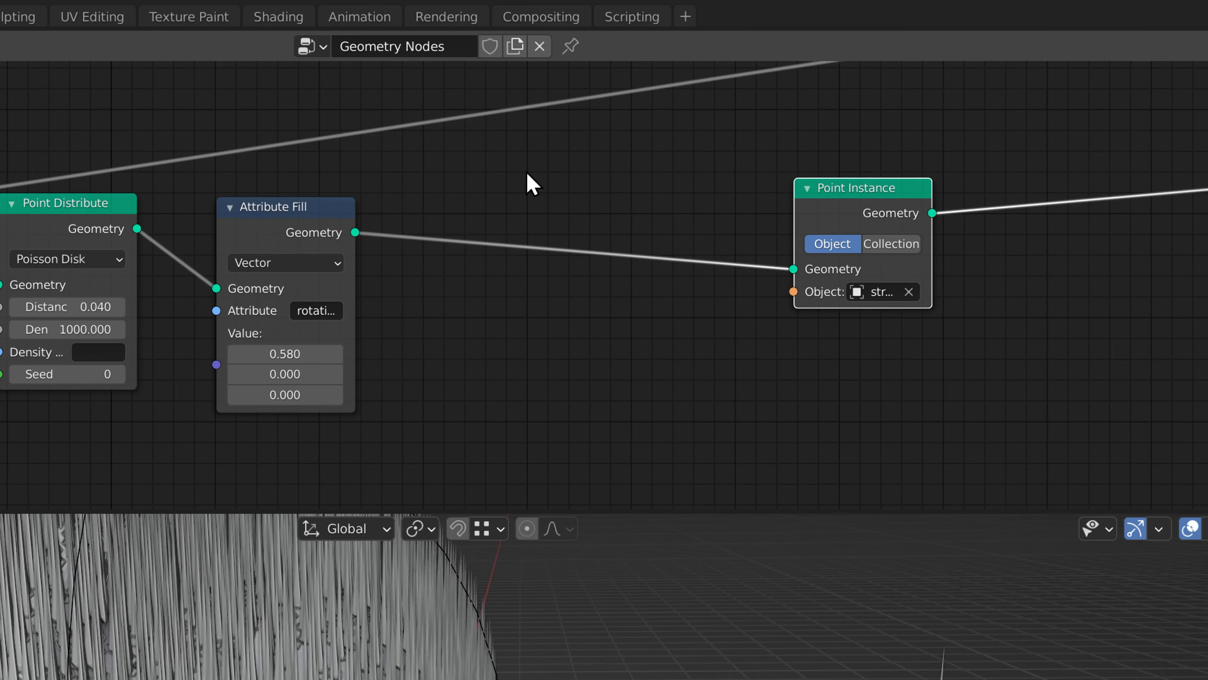
pyautogui.hotkey('shift', 'a')
pyautogui.moveTo(451, 120)
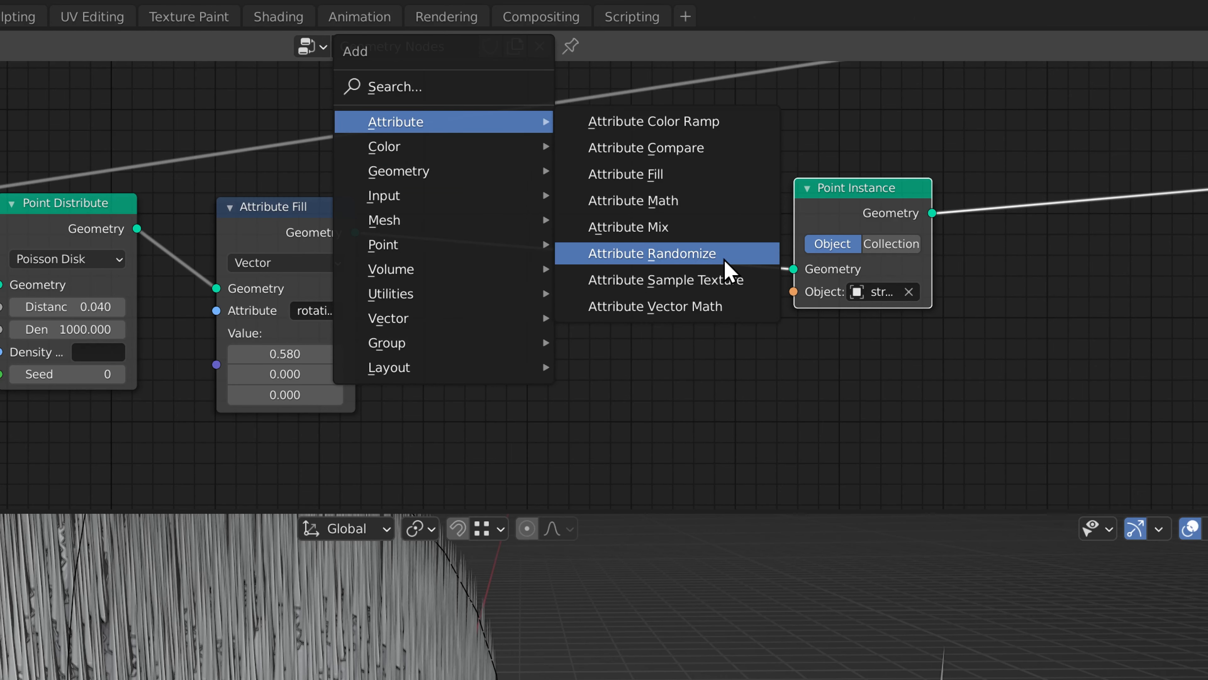
pyautogui.click(656, 259)
pyautogui.click(434, 191)
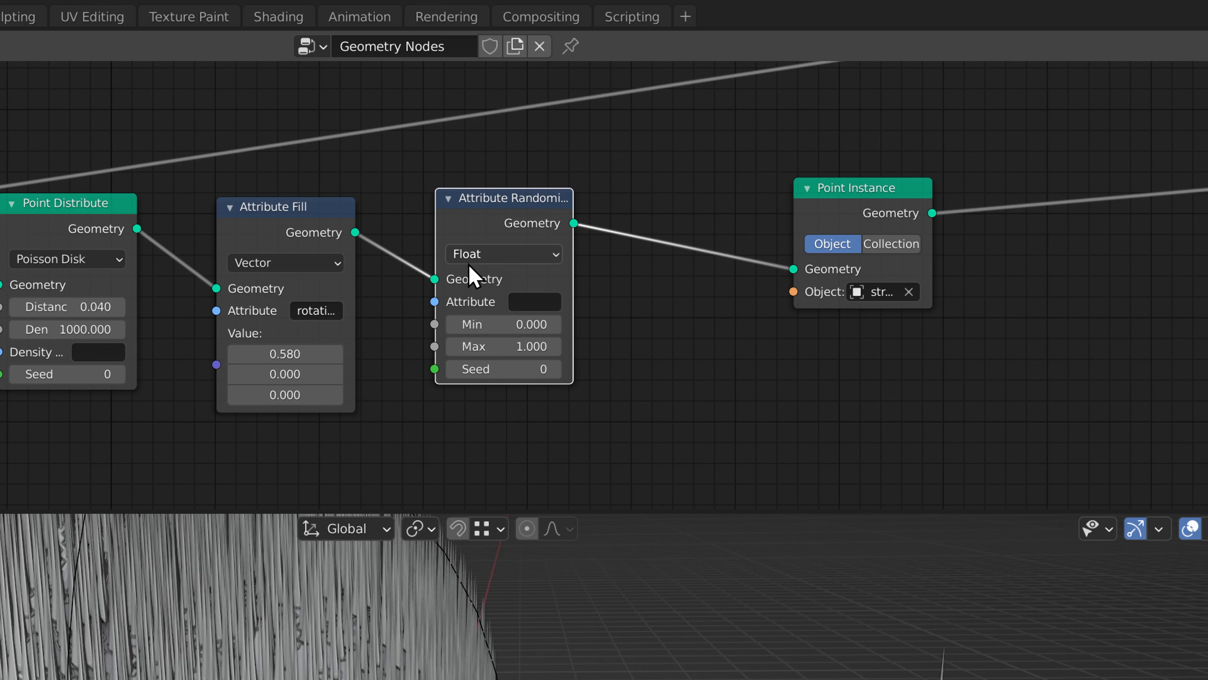
# Set the Attribute Randomize node to Vector with attribute pos2 and all three Min values at -1.000.
pyautogui.click(481, 255)
pyautogui.click(486, 300)
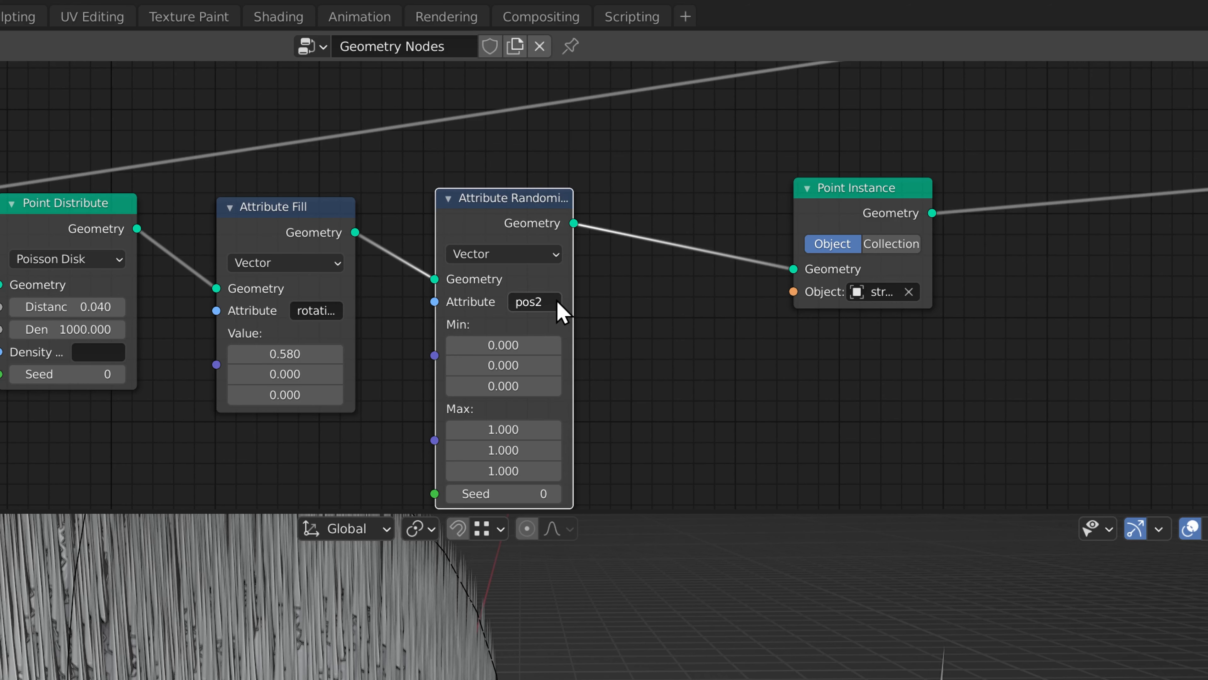
pyautogui.moveTo(499, 344); pyautogui.dragTo(499, 386)
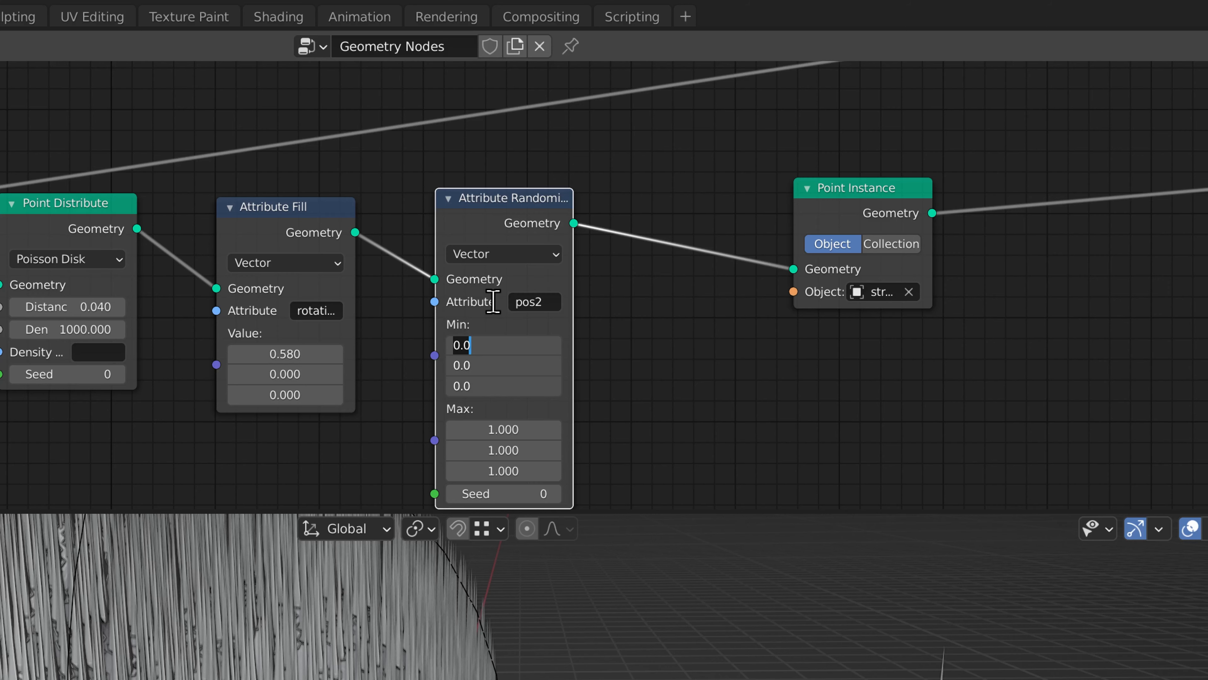
# Make room before the streak Point Instance and insert an Attribute Mix node after Attribute Randomize.
pyautogui.scroll(-2, 560, 302)
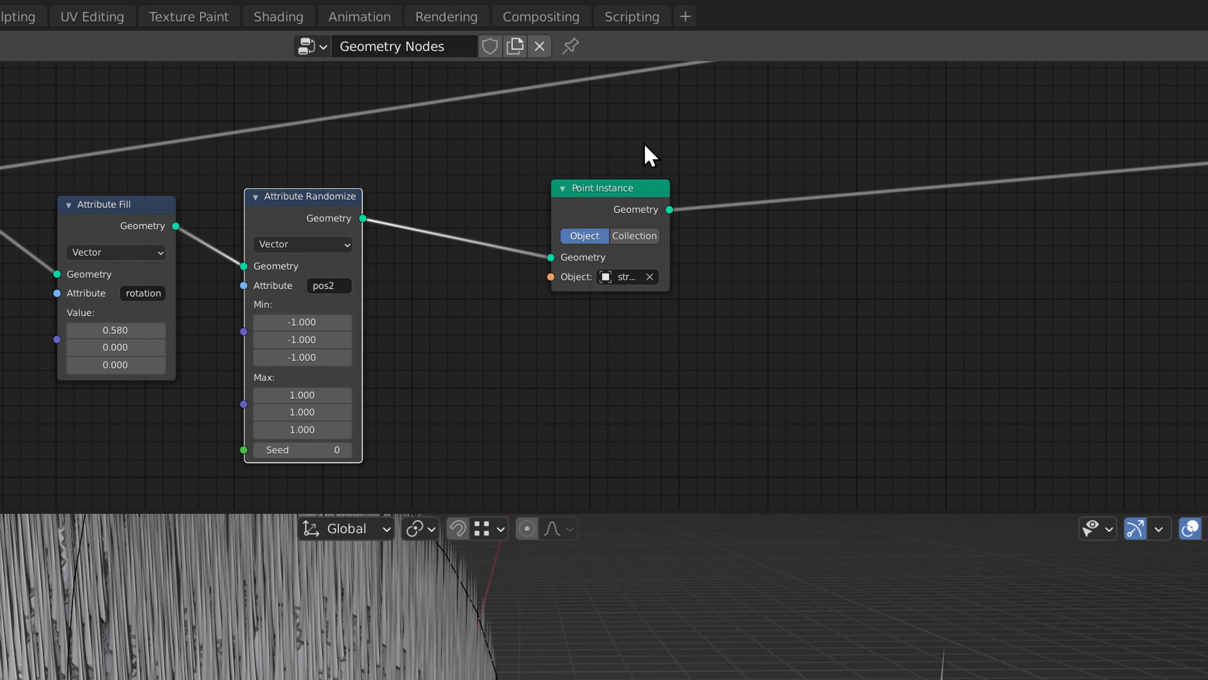
pyautogui.moveTo(607, 209); pyautogui.dragTo(774, 203)
pyautogui.hotkey('shift', 'a')
pyautogui.moveTo(367, 154)
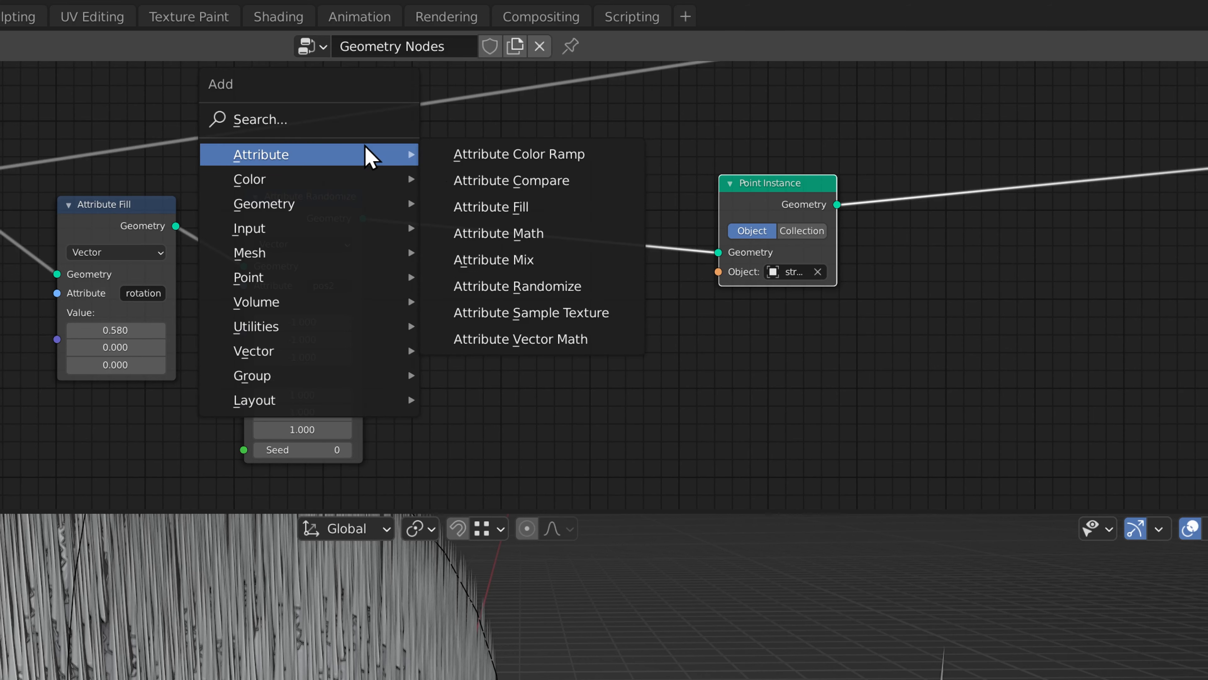
pyautogui.click(533, 276)
pyautogui.click(458, 210)
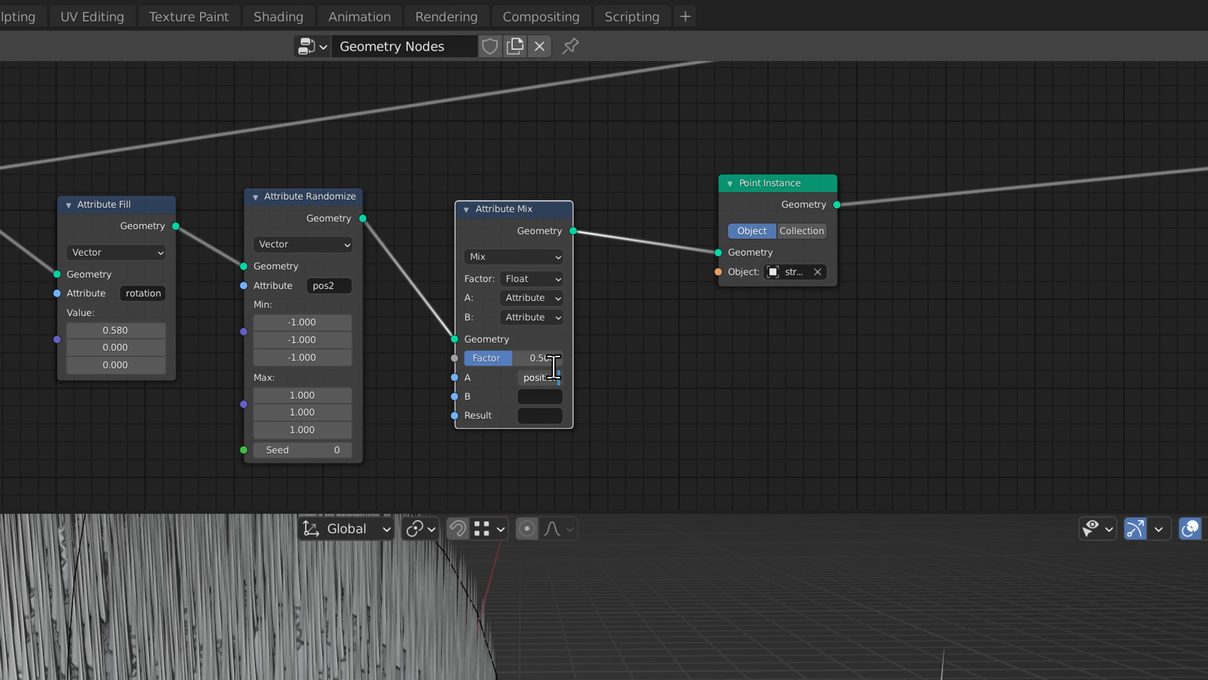
# Configure the Attribute Mix node with A position, B pos2, Result position and the Add blending mode.
pyautogui.press('Return')
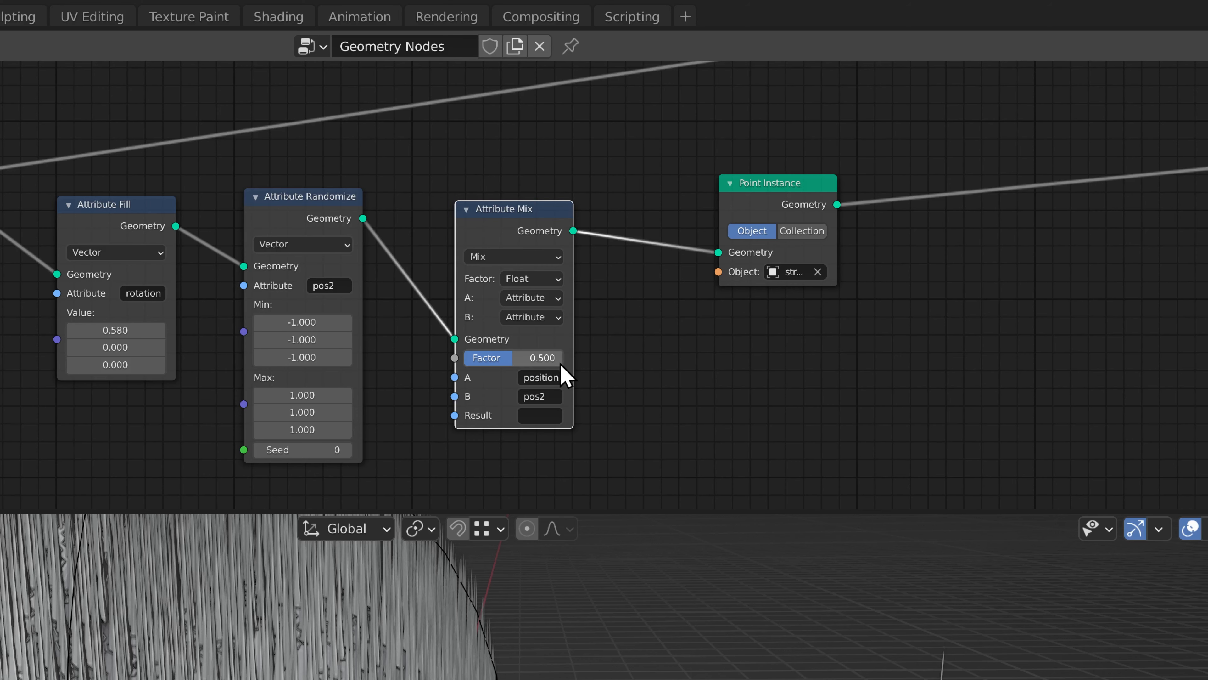
pyautogui.click(533, 414)
pyautogui.write('positi')
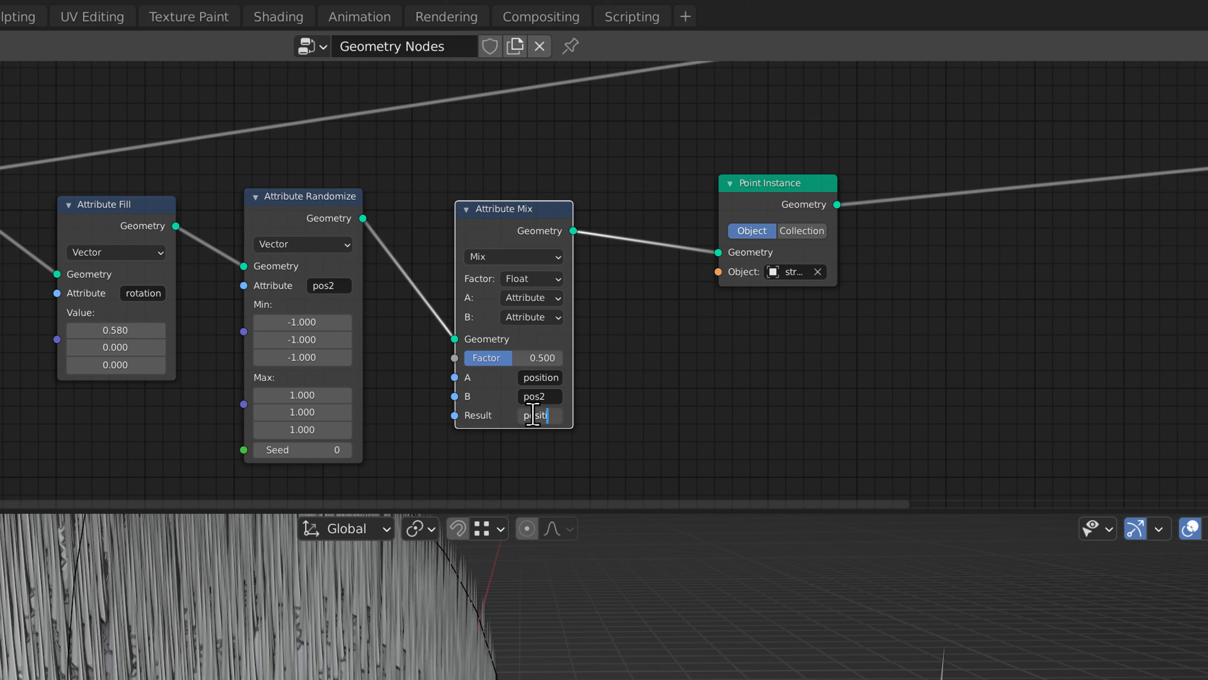
pyautogui.write('on')
pyautogui.press('Return')
pyautogui.click(484, 257)
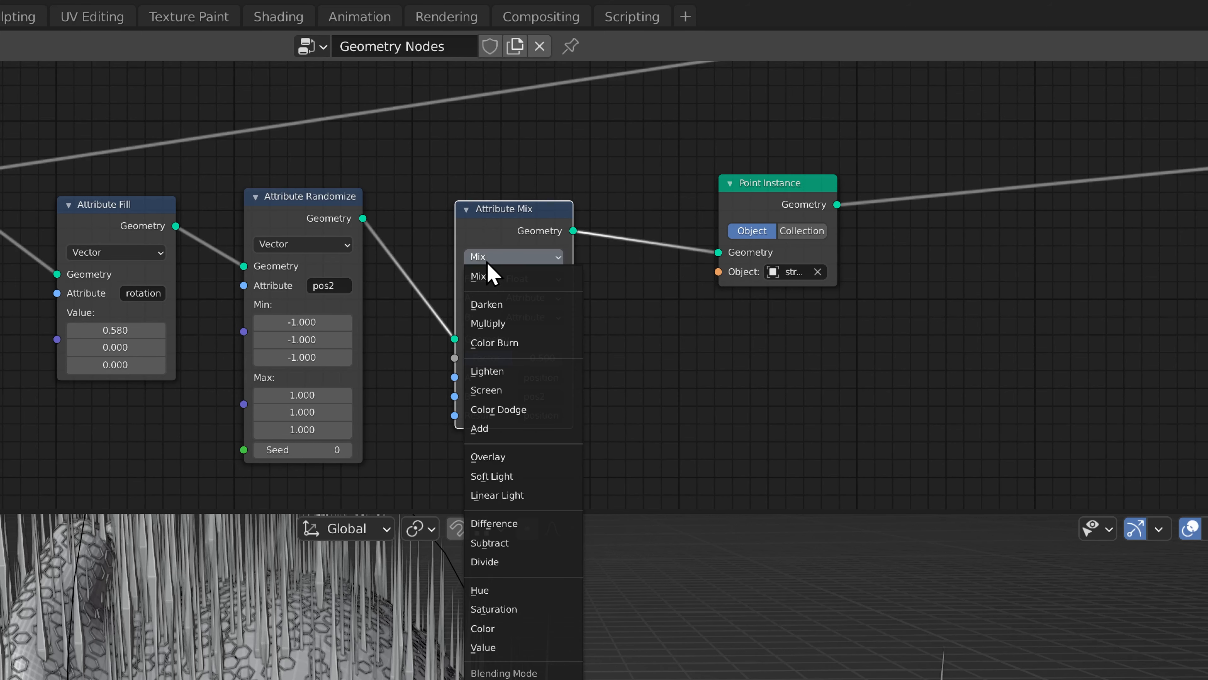
pyautogui.click(522, 431)
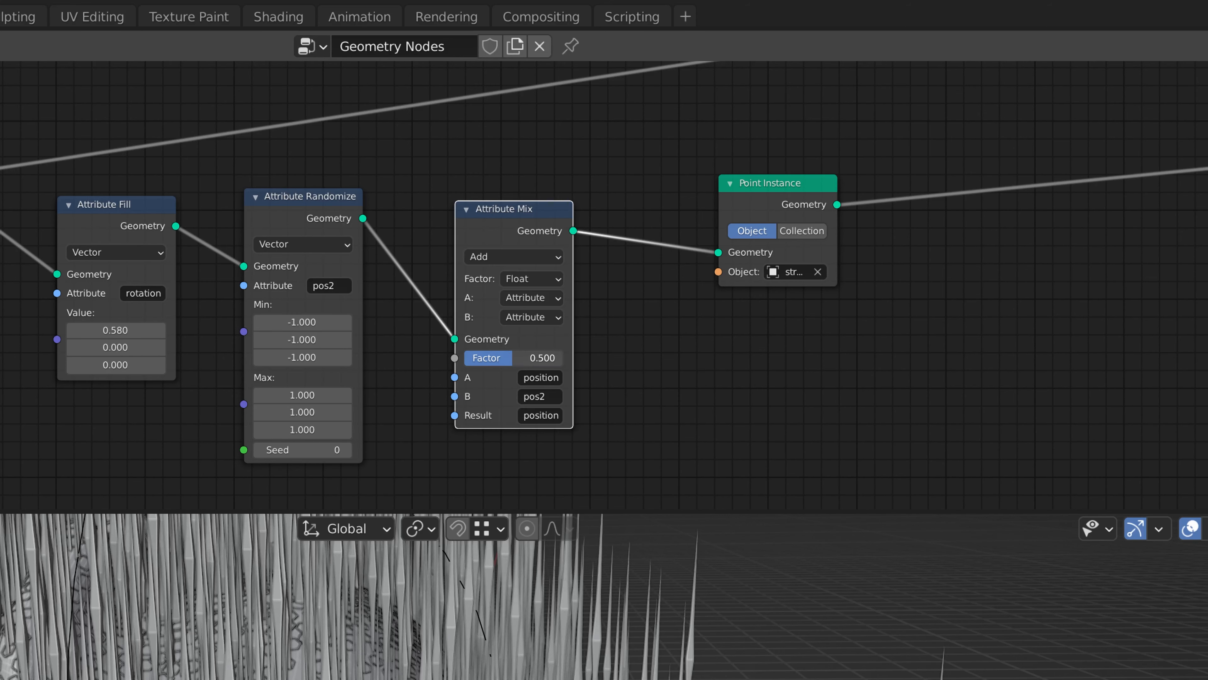
# Set the Attribute Mix factor to 0.070 to slightly scatter the streak positions.
pyautogui.moveTo(504, 357); pyautogui.dragTo(469, 371)
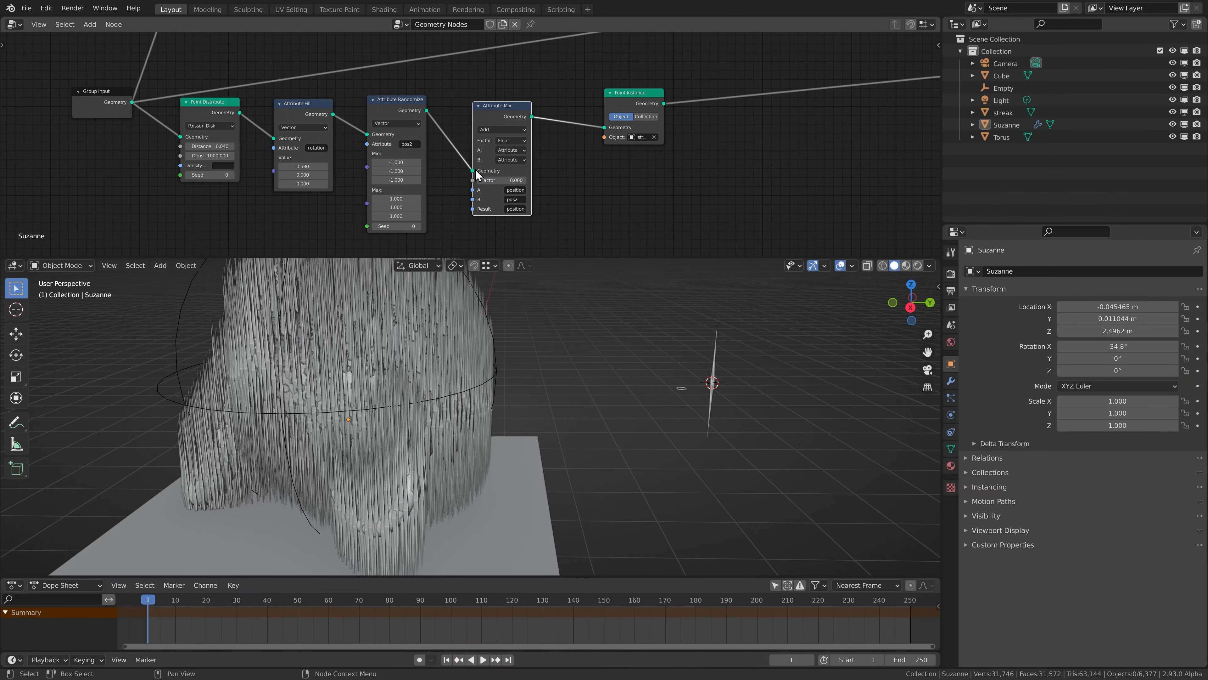
pyautogui.moveTo(476, 169); pyautogui.dragTo(527, 153, button='middle')
pyautogui.scroll(5, 527, 153)
pyautogui.keyDown('shift'); pyautogui.moveTo(482, 290); pyautogui.dragTo(554, 287, button='middle'); pyautogui.keyUp('shift')
pyautogui.moveTo(591, 174); pyautogui.dragTo(602, 176)
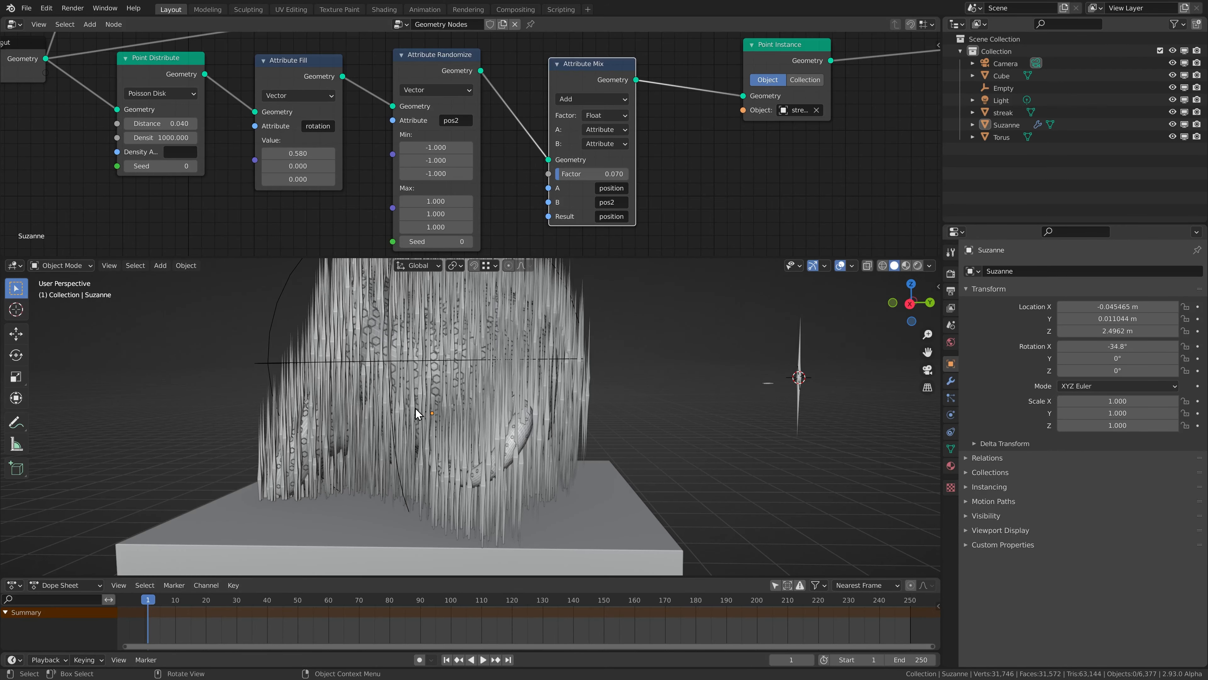
pyautogui.moveTo(418, 410); pyautogui.dragTo(464, 410, button='middle')
# Group the torus branch's Attribute Vector Math, Divide, Attribute Color Ramp and Multiply nodes into one node group.
pyautogui.scroll(-2, 572, 107)
pyautogui.moveTo(571, 107); pyautogui.dragTo(469, 190, button='middle')
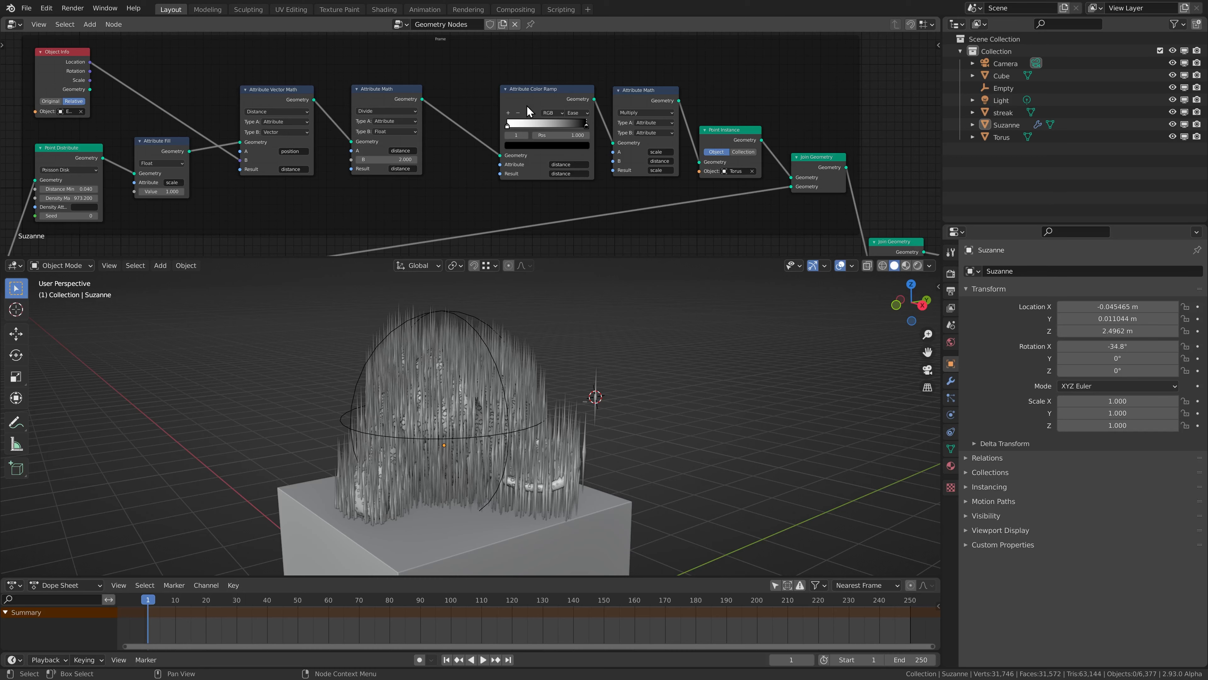
pyautogui.moveTo(526, 106); pyautogui.dragTo(489, 106)
pyautogui.moveTo(618, 95); pyautogui.dragTo(592, 93)
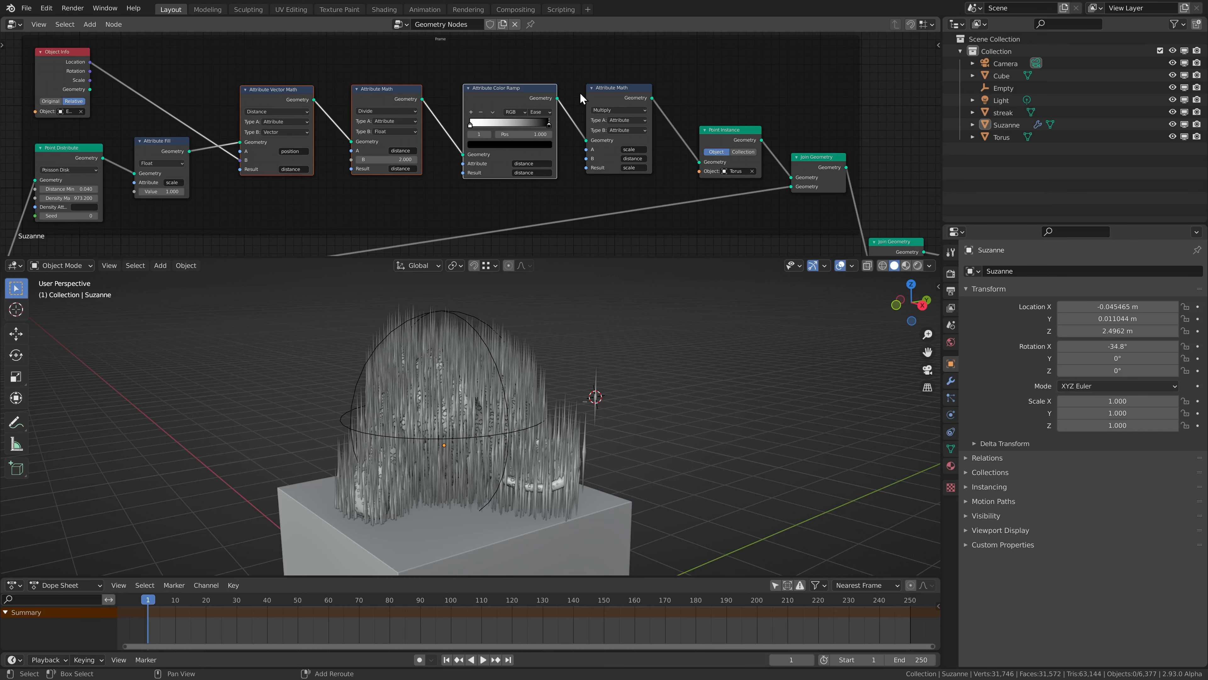
pyautogui.keyDown('shift'); pyautogui.click(618, 96); pyautogui.keyUp('shift')
pyautogui.hotkey('ctrl', 'g')
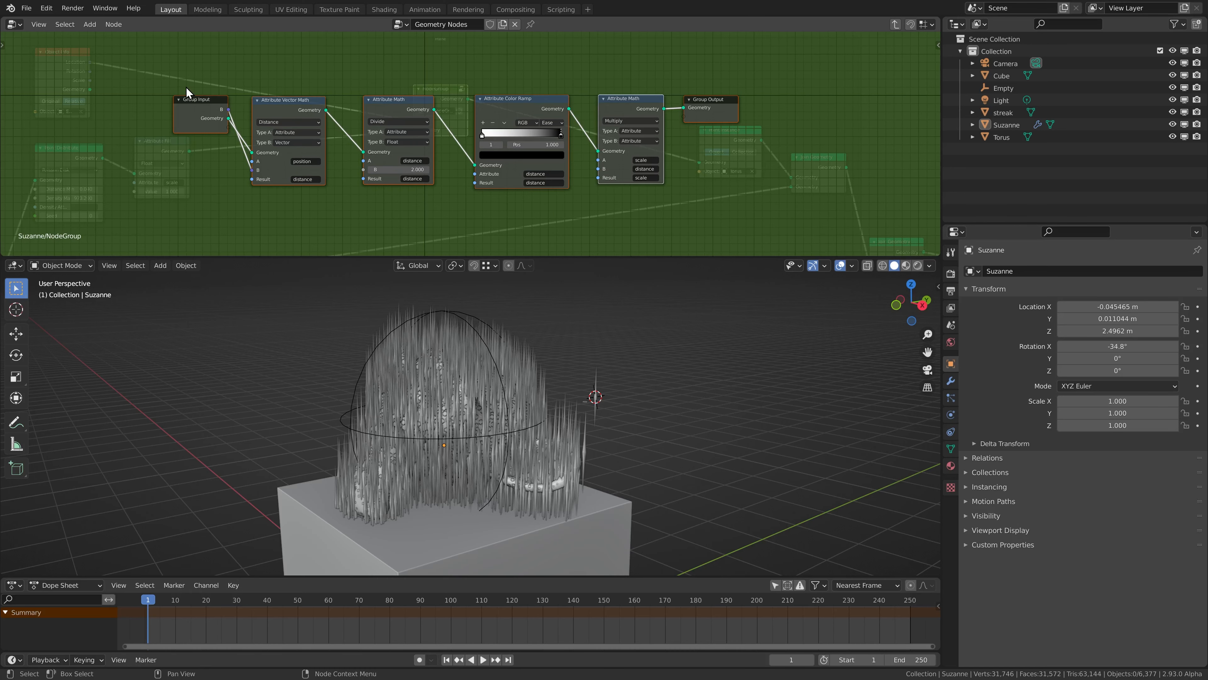
# Expose the Divide node's B value as a group input named falloff dist and rename the vector input controller loc.
pyautogui.moveTo(176, 136); pyautogui.dragTo(343, 173)
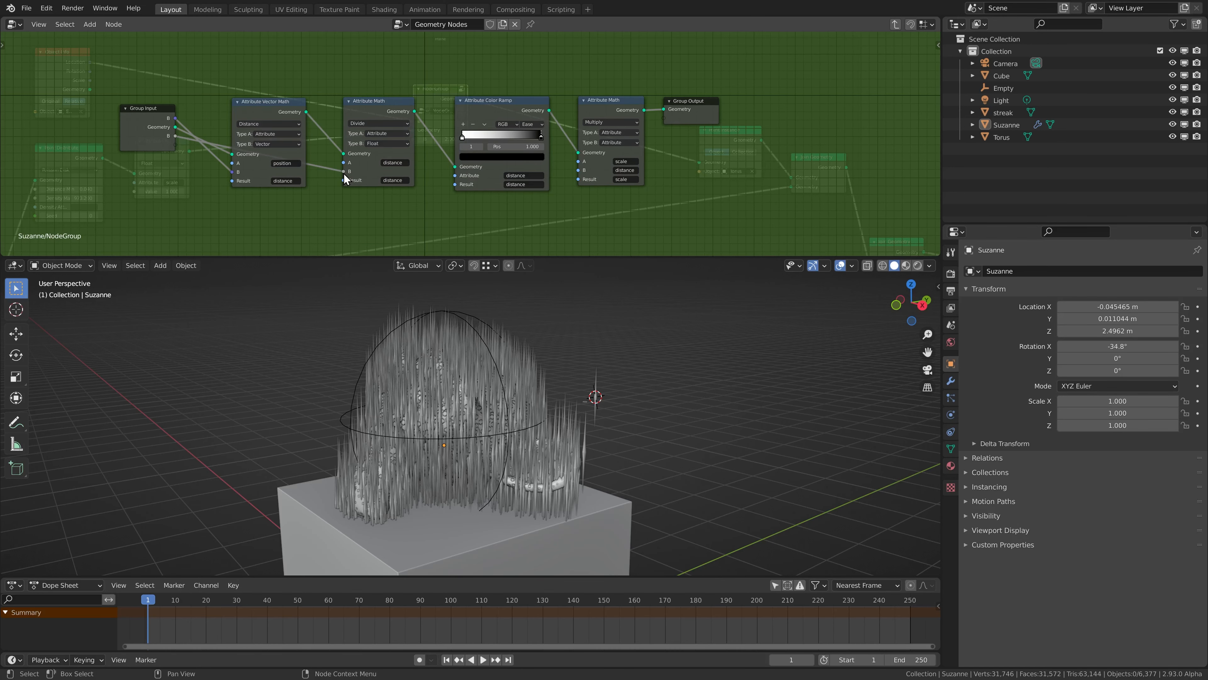
pyautogui.press('n')
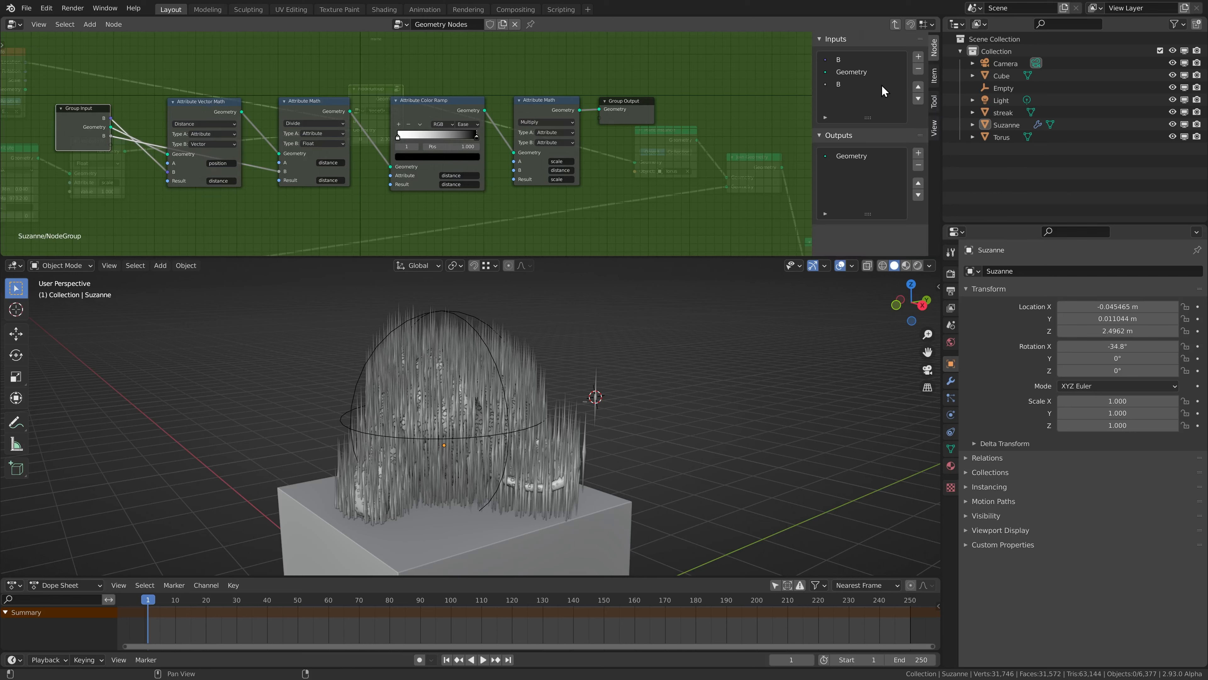
pyautogui.doubleClick(844, 89)
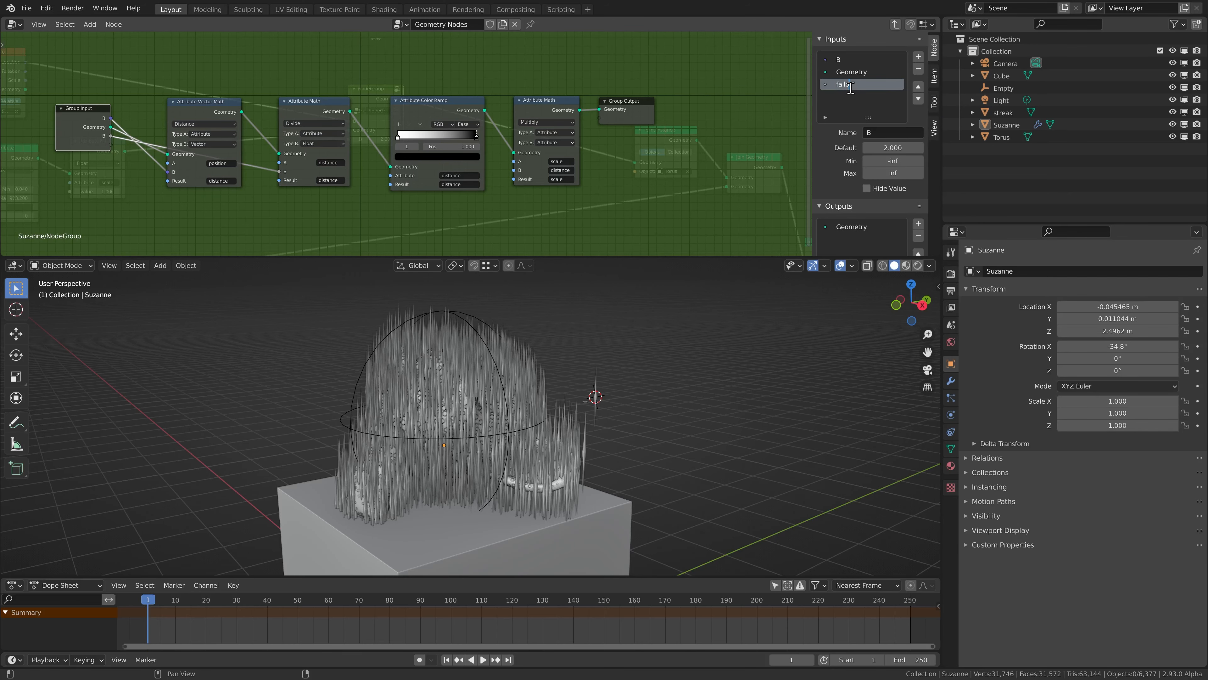
pyautogui.click(853, 60)
pyautogui.click(880, 133)
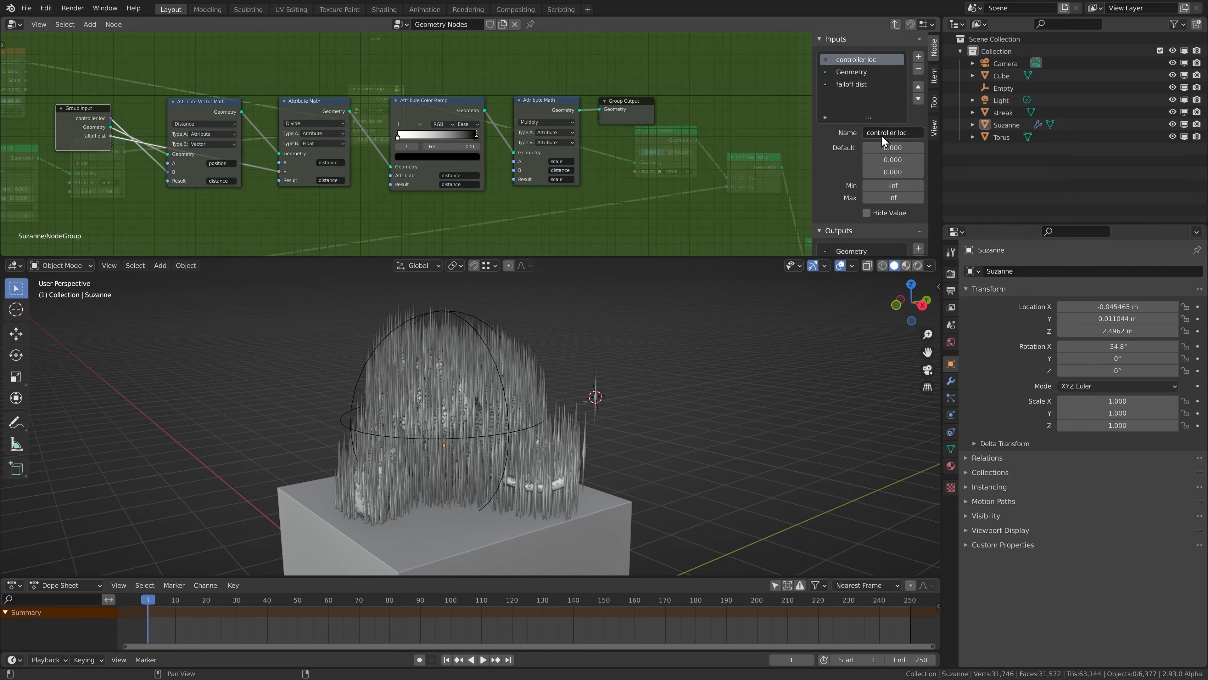
# Leave the group's interior and rename the node group dist falloff.
pyautogui.moveTo(463, 98); pyautogui.dragTo(544, 97, button='middle')
pyautogui.press('Tab')
pyautogui.moveTo(449, 102); pyautogui.dragTo(513, 97, button='middle')
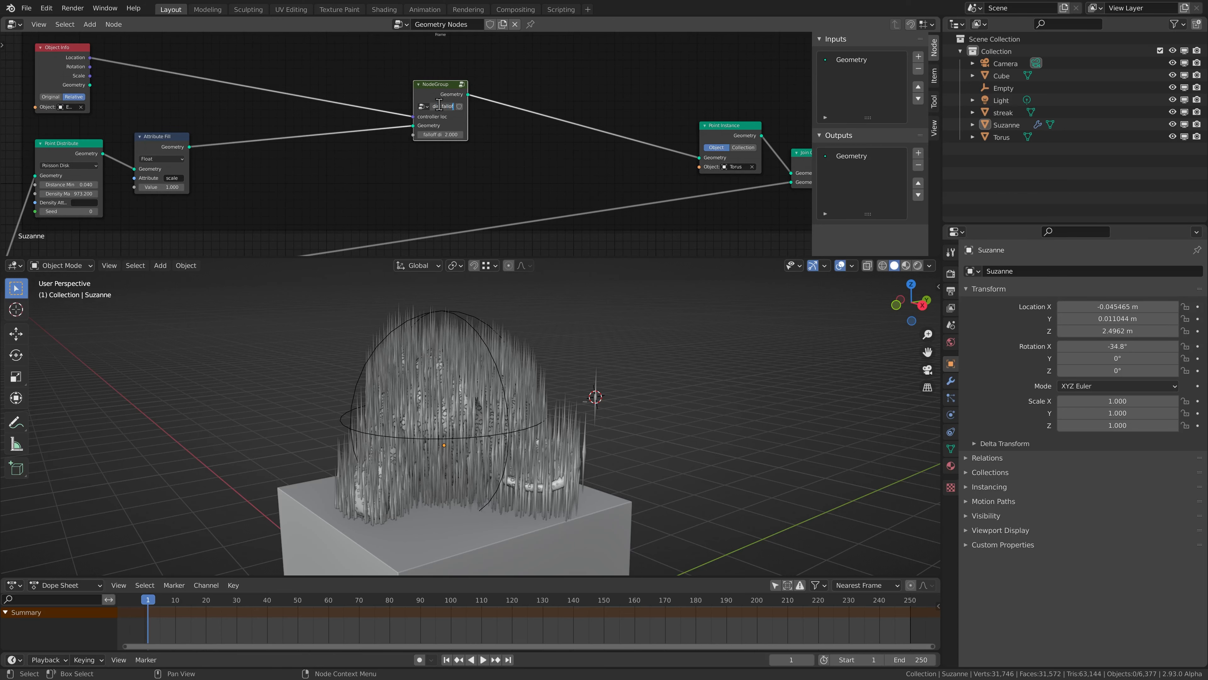
# Insert a dist falloff group node between the Attribute Mix and Point Instance nodes of the streak branch.
pyautogui.scroll(-3, 439, 154)
pyautogui.moveTo(426, 159); pyautogui.dragTo(379, 152, button='middle')
pyautogui.moveTo(414, 203); pyautogui.dragTo(411, 83, button='middle')
pyautogui.scroll(4, 415, 139)
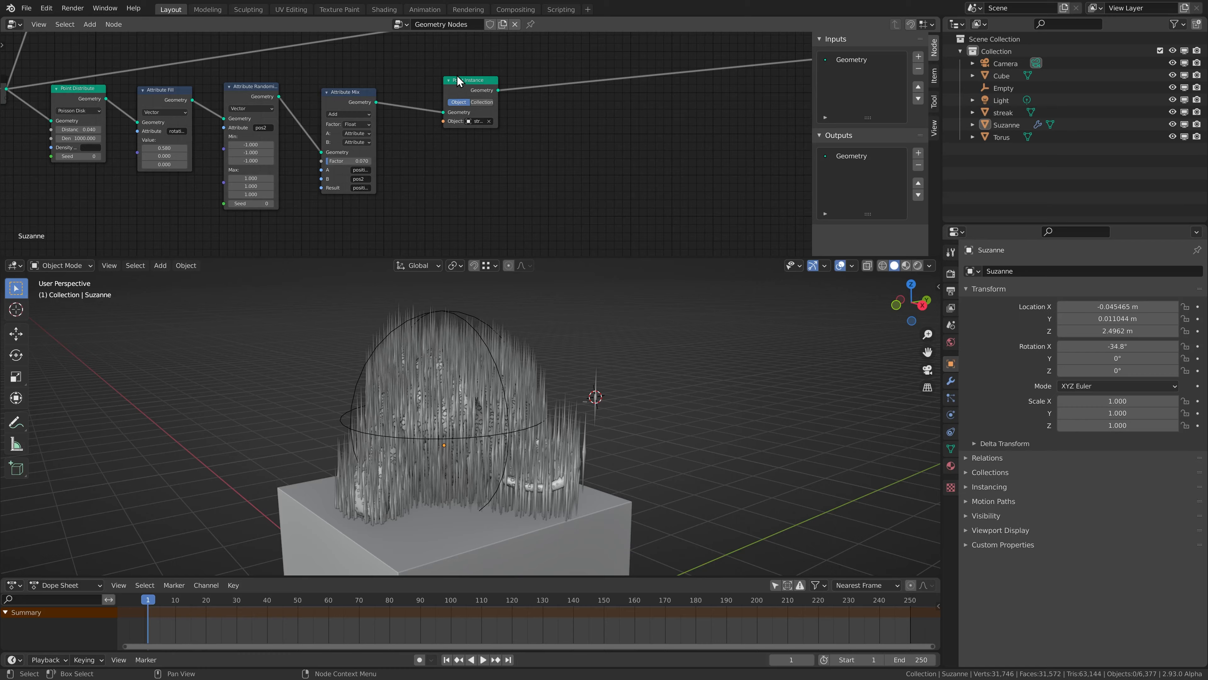
pyautogui.moveTo(458, 79); pyautogui.dragTo(533, 83)
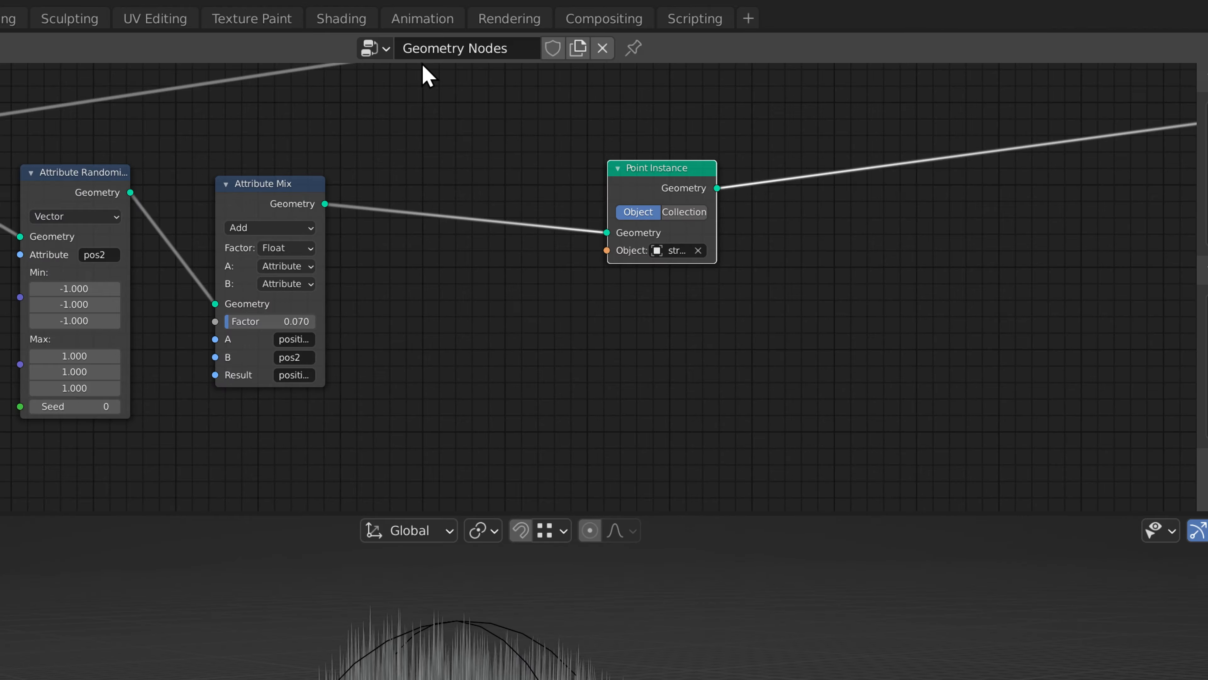
pyautogui.hotkey('shift', 'a')
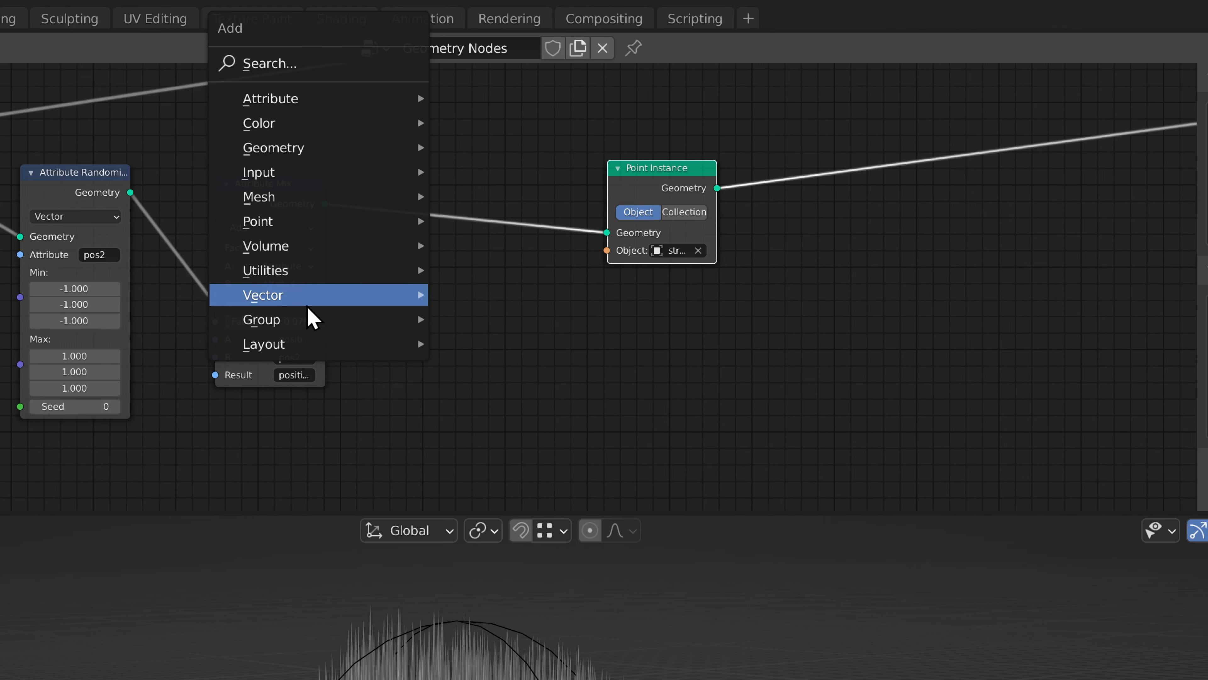
pyautogui.moveTo(381, 324)
pyautogui.click(543, 385)
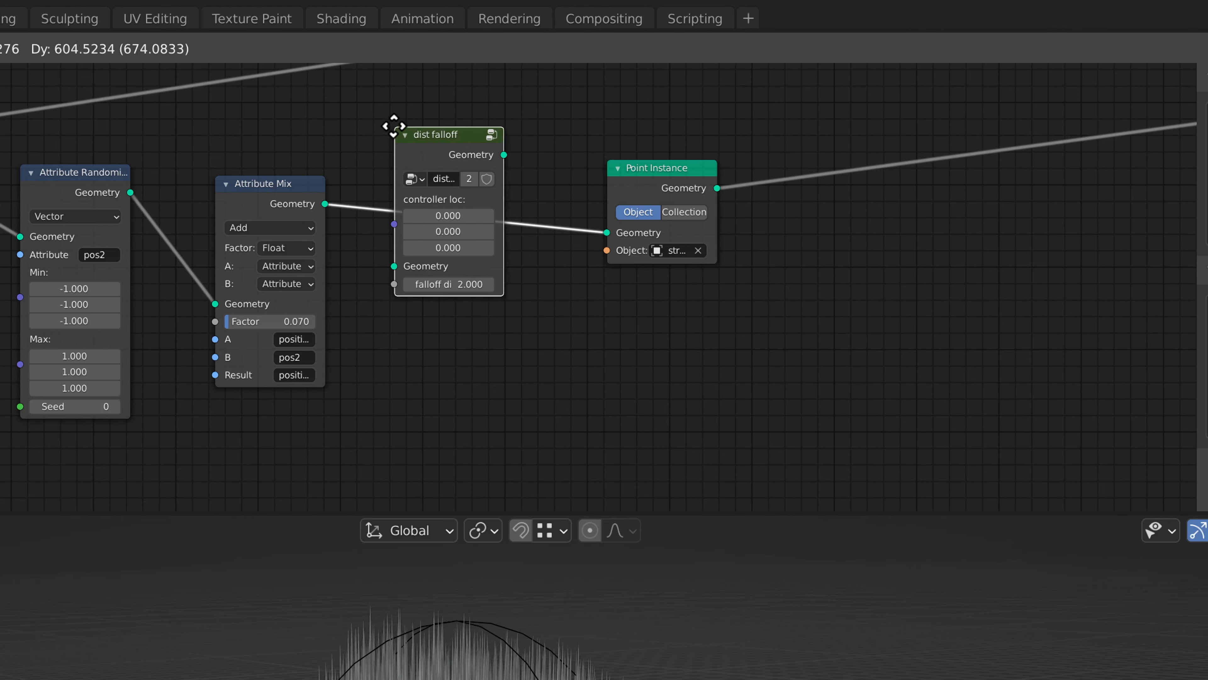
pyautogui.click(404, 166)
# Reposition the Object Info node and link its Location output to the streak branch's dist falloff controller loc input.
pyautogui.scroll(-5, 451, 205)
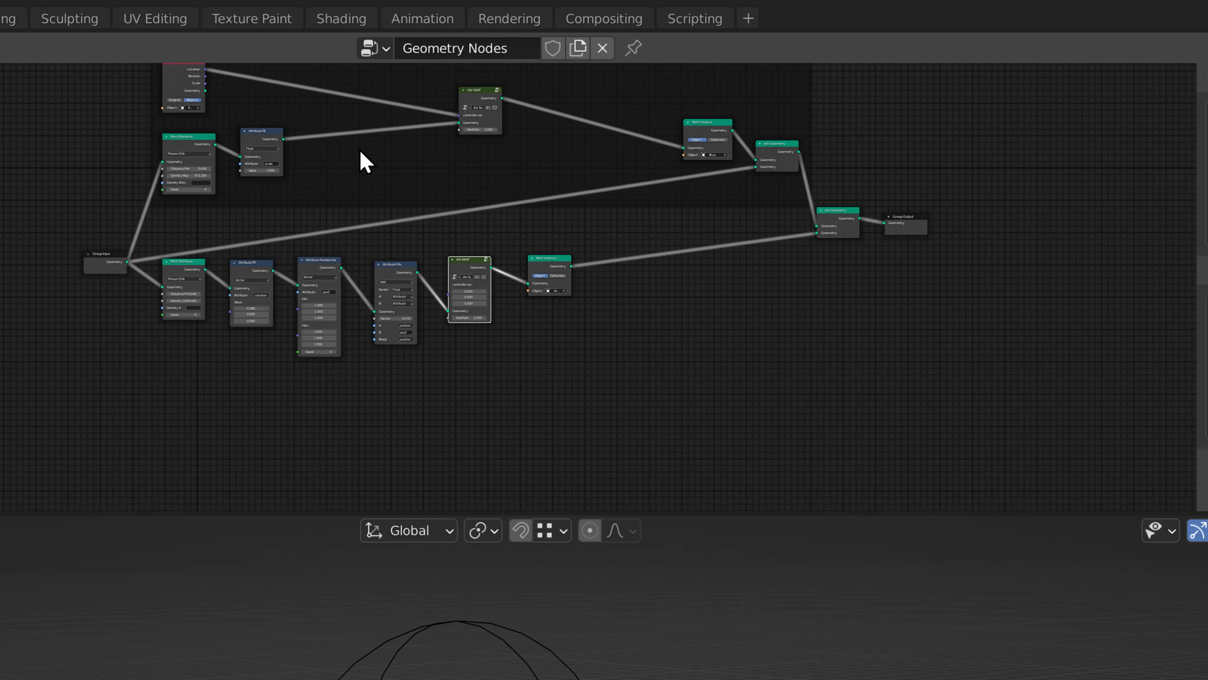
pyautogui.moveTo(190, 83); pyautogui.dragTo(291, 238)
pyautogui.moveTo(345, 173); pyautogui.dragTo(464, 113)
pyautogui.scroll(5, 338, 245)
pyautogui.moveTo(243, 148); pyautogui.dragTo(557, 313)
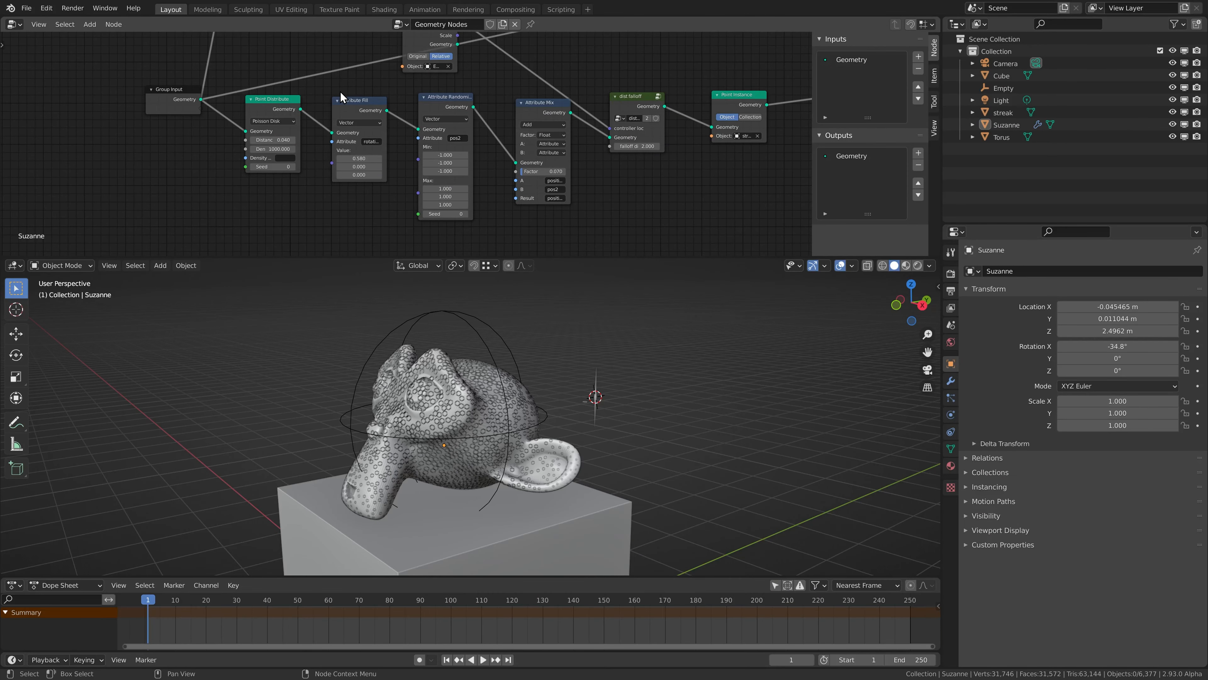
# Make room in the streak branch and insert a duplicate of its Attribute Fill node directly after Point Distribute.
pyautogui.moveTo(341, 90); pyautogui.dragTo(739, 179)
pyautogui.press('g')
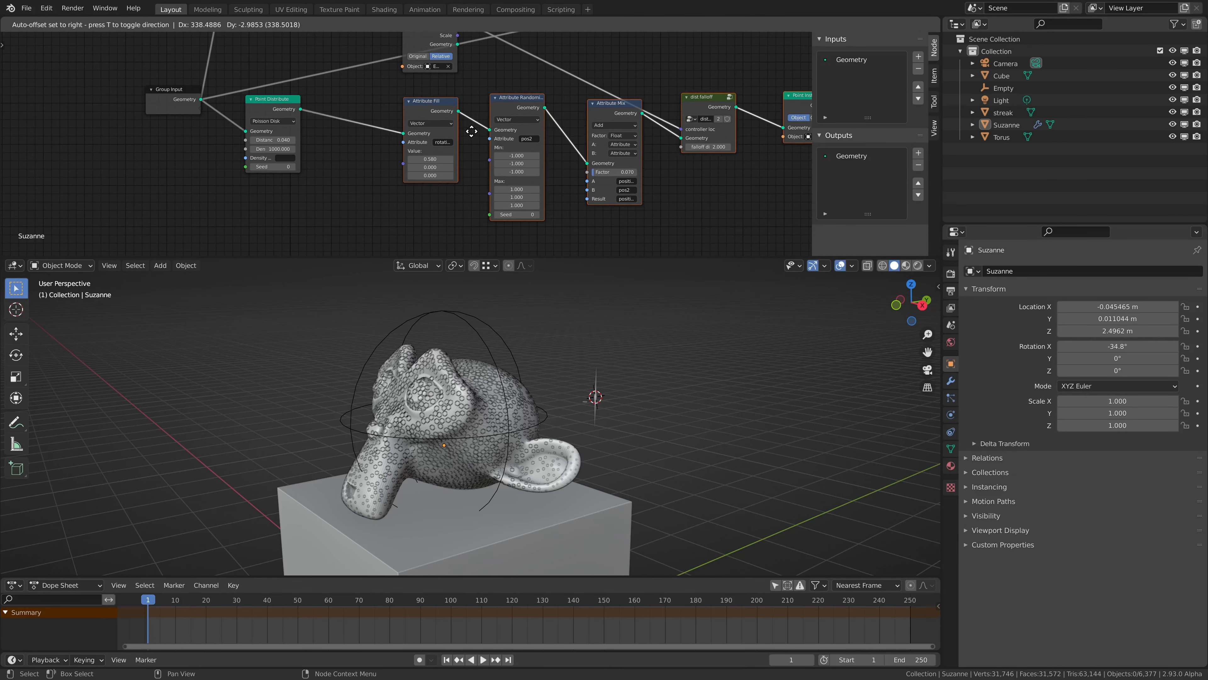
pyautogui.click(471, 130)
pyautogui.click(433, 103)
pyautogui.hotkey('shift', 'd')
pyautogui.click(372, 116)
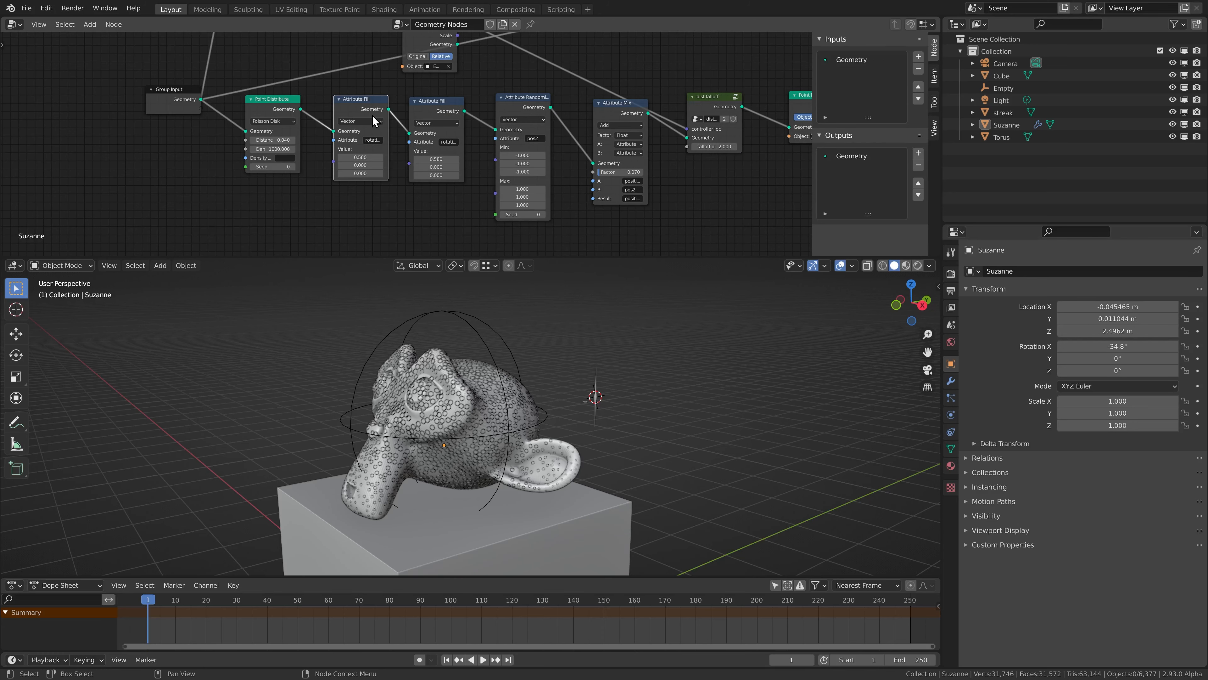
# Configure the duplicated Attribute Fill node as Float with attribute scale and value 1.
pyautogui.click(359, 122)
pyautogui.click(353, 131)
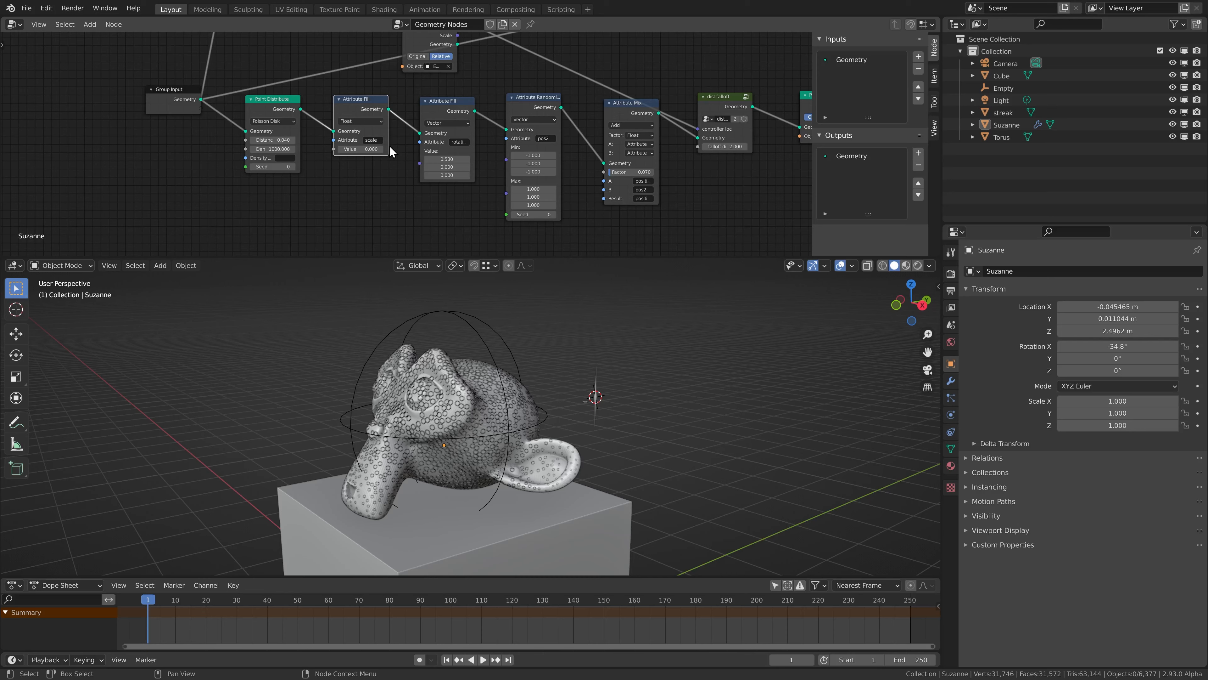
pyautogui.write('1')
pyautogui.press('Return')
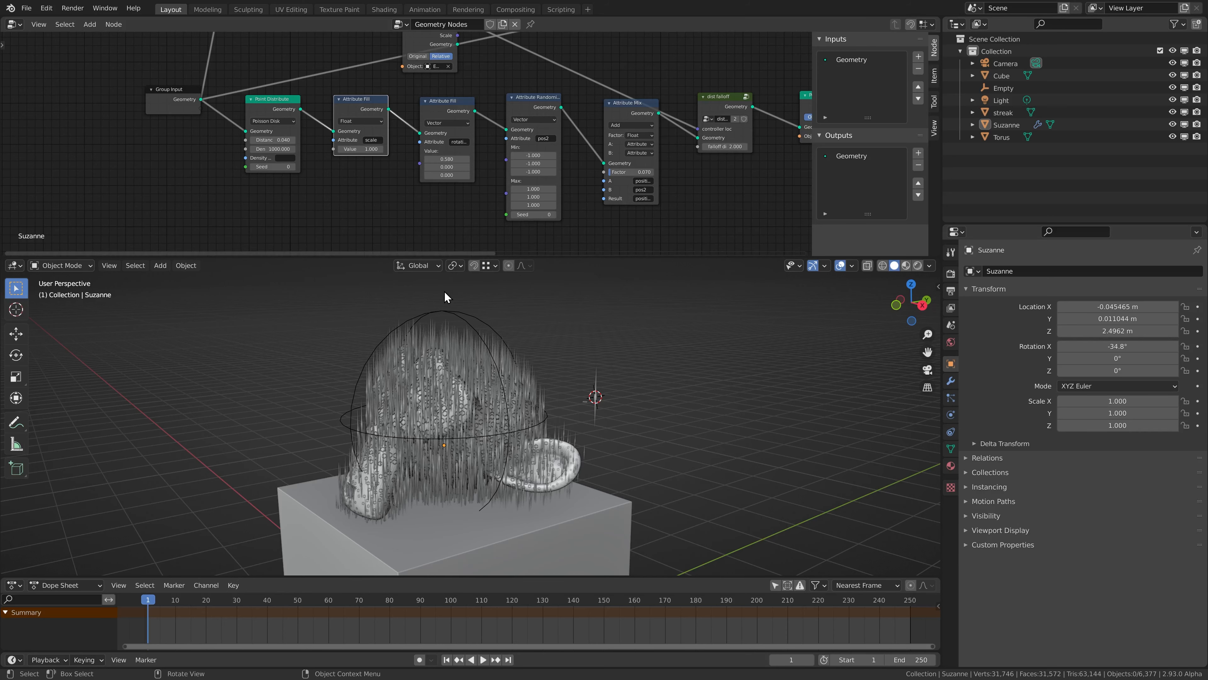
# Move the empty around the monkey head and place it at about X 0.07, Y -0.02, Z 3.02 m.
pyautogui.click(448, 308)
pyautogui.press('g')
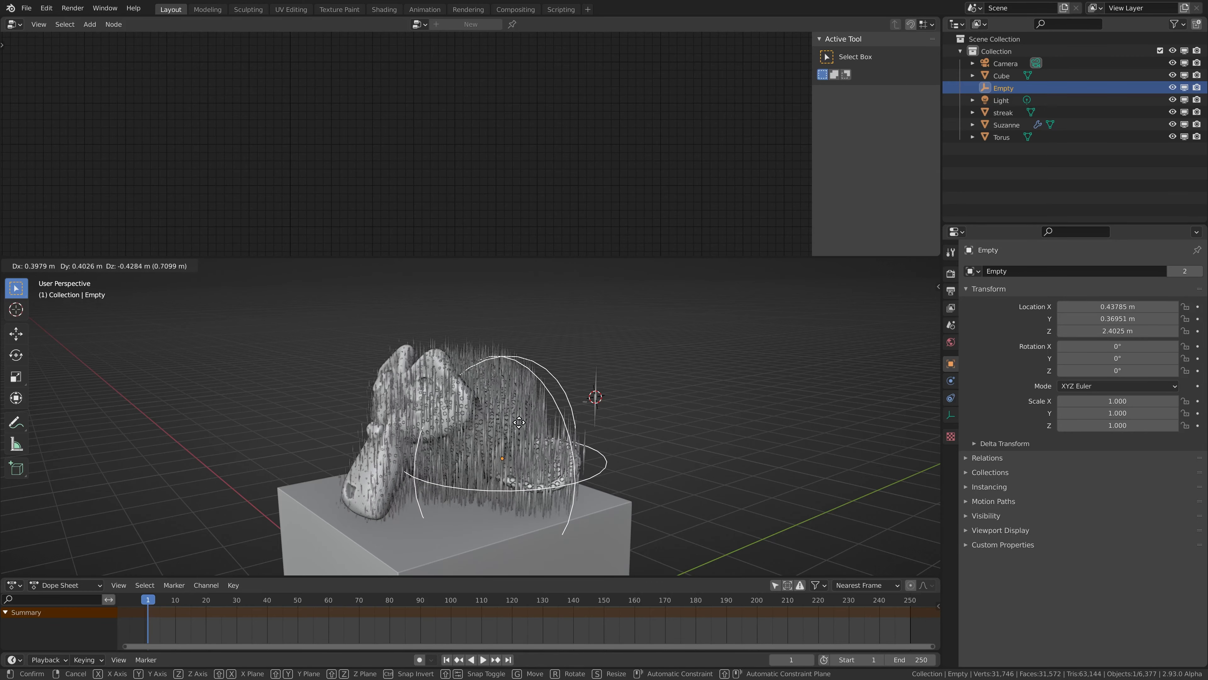
pyautogui.click(469, 329)
pyautogui.scroll(1, 541, 370)
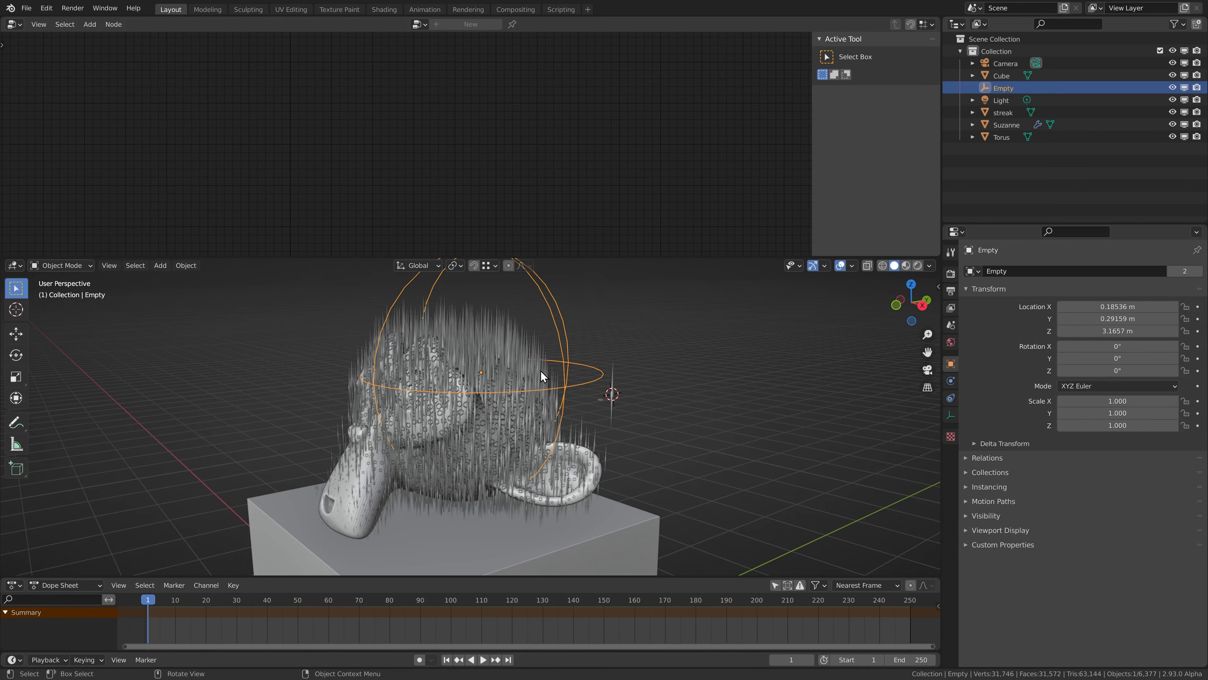
pyautogui.moveTo(541, 370); pyautogui.dragTo(503, 386, button='middle')
pyautogui.press('g')
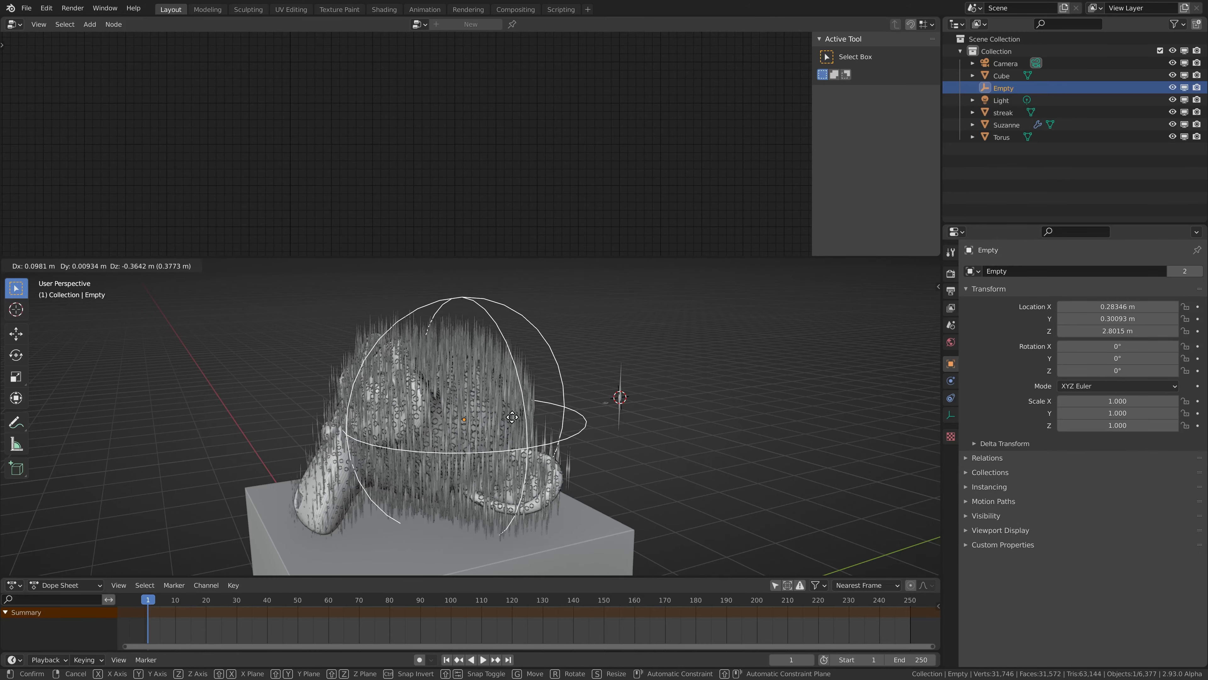
pyautogui.click(465, 395)
# Reselect the monkey head and shift the streak branch's dist falloff and Point Instance nodes away from Attribute Mix.
pyautogui.click(412, 350)
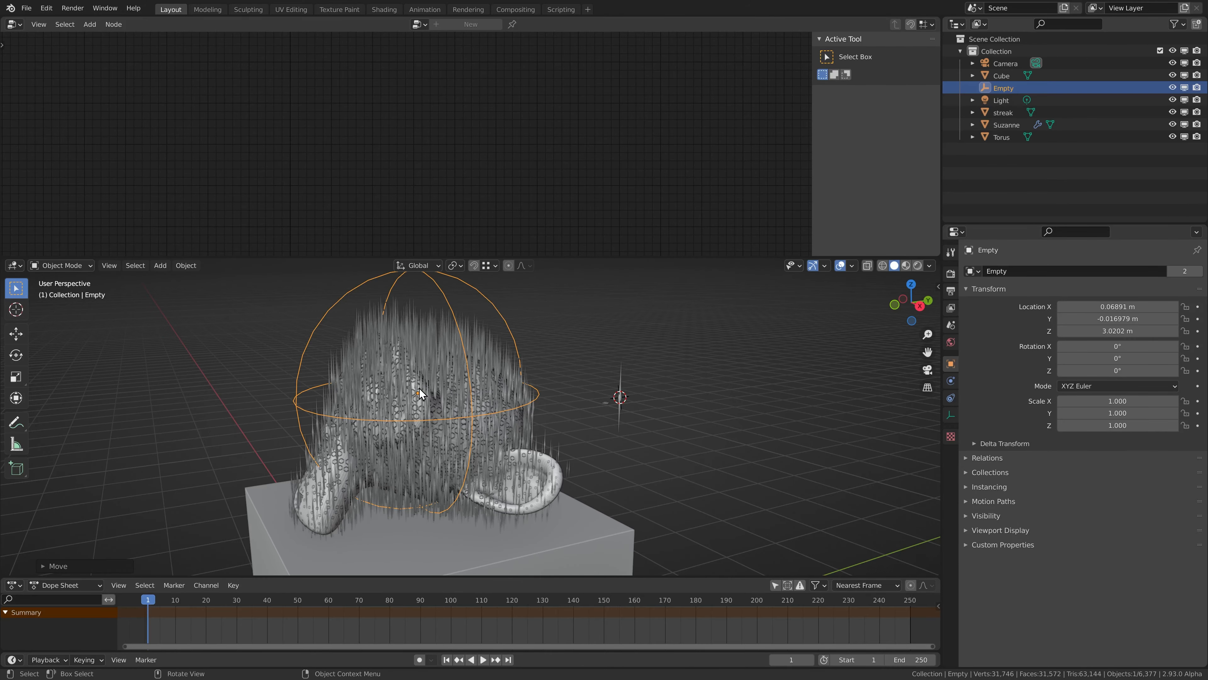
pyautogui.moveTo(552, 131); pyautogui.dragTo(343, 151, button='middle')
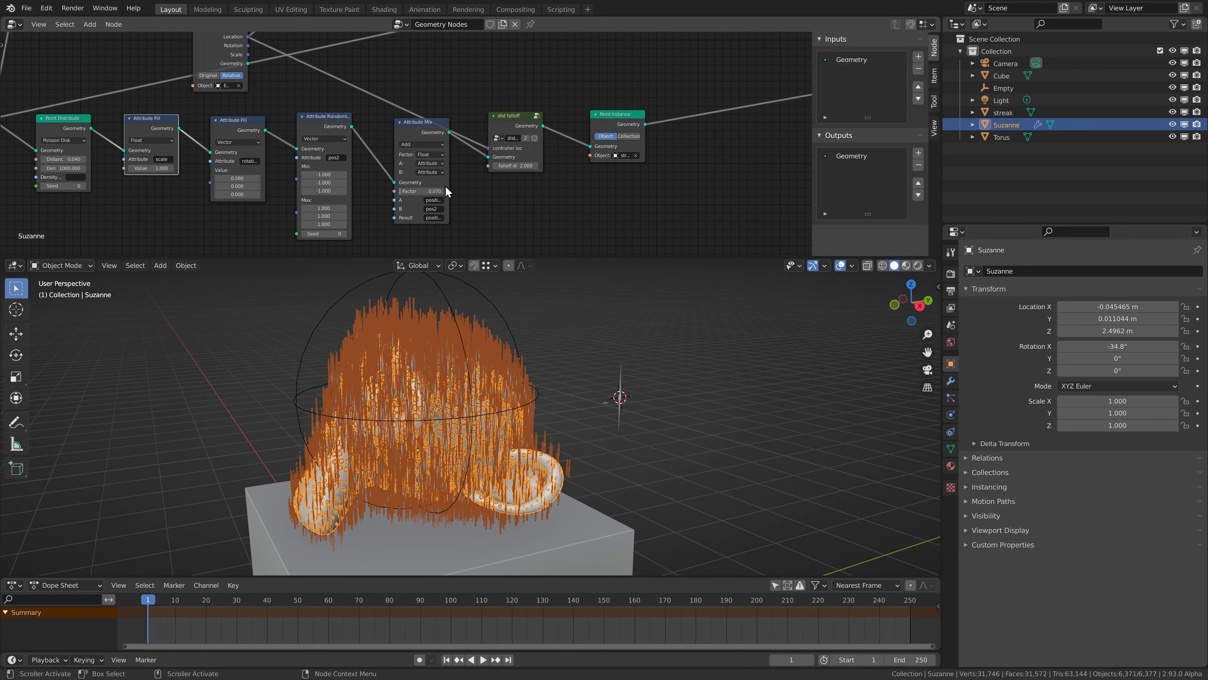
pyautogui.scroll(3, 446, 190)
pyautogui.moveTo(429, 125); pyautogui.dragTo(408, 121)
pyautogui.moveTo(542, 151); pyautogui.dragTo(439, 148, button='middle')
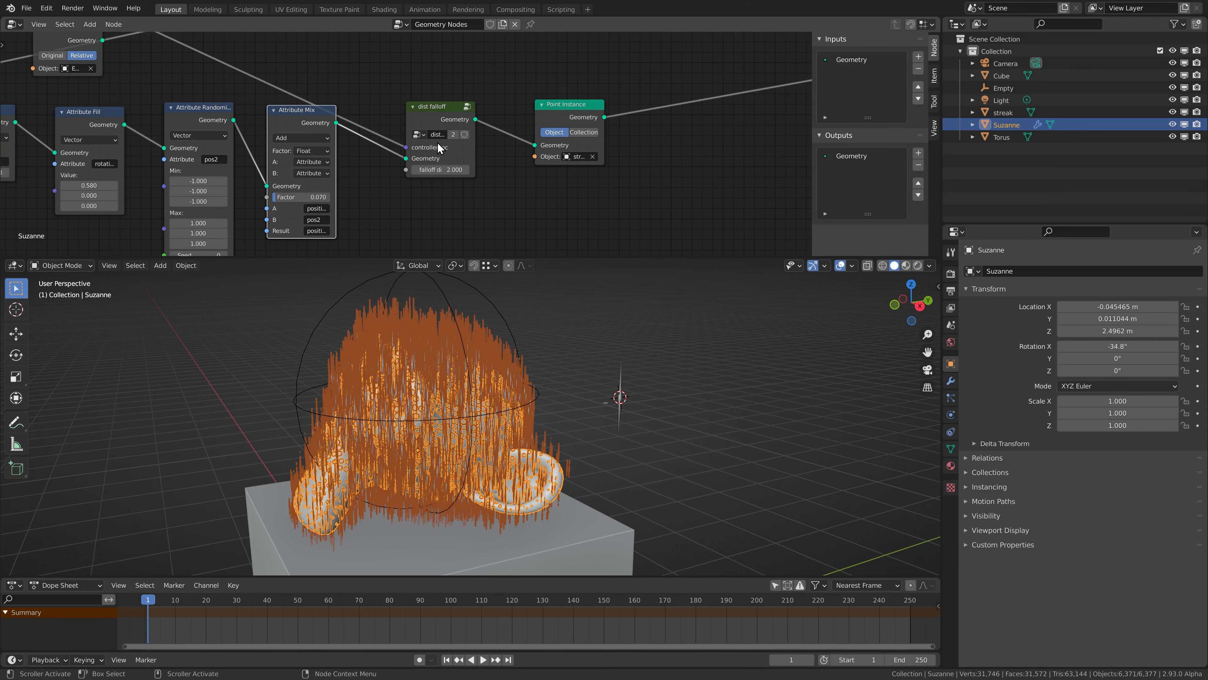
pyautogui.scroll(-3, 426, 145)
pyautogui.moveTo(430, 64); pyautogui.dragTo(524, 149)
pyautogui.press('g')
pyautogui.click(630, 142)
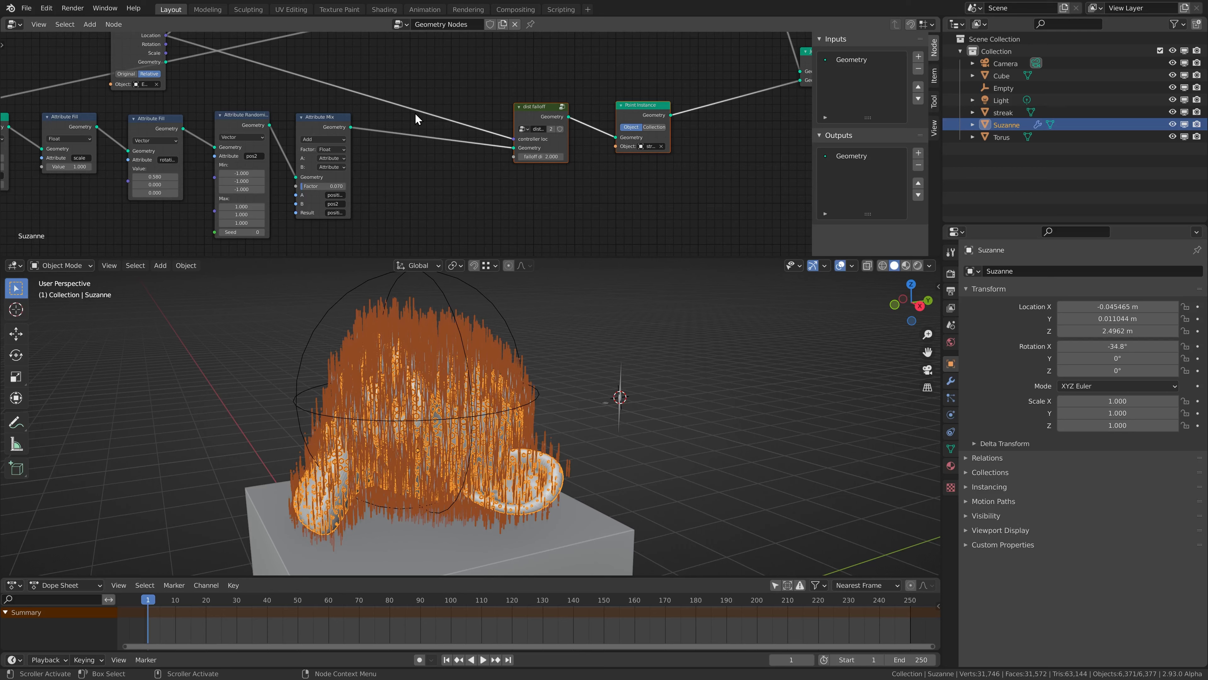
# Insert an Attribute Sample Texture node between the Attribute Mix and dist falloff nodes.
pyautogui.moveTo(402, 148); pyautogui.dragTo(446, 140, button='middle')
pyautogui.scroll(3, 446, 141)
pyautogui.hotkey('shift', 'a')
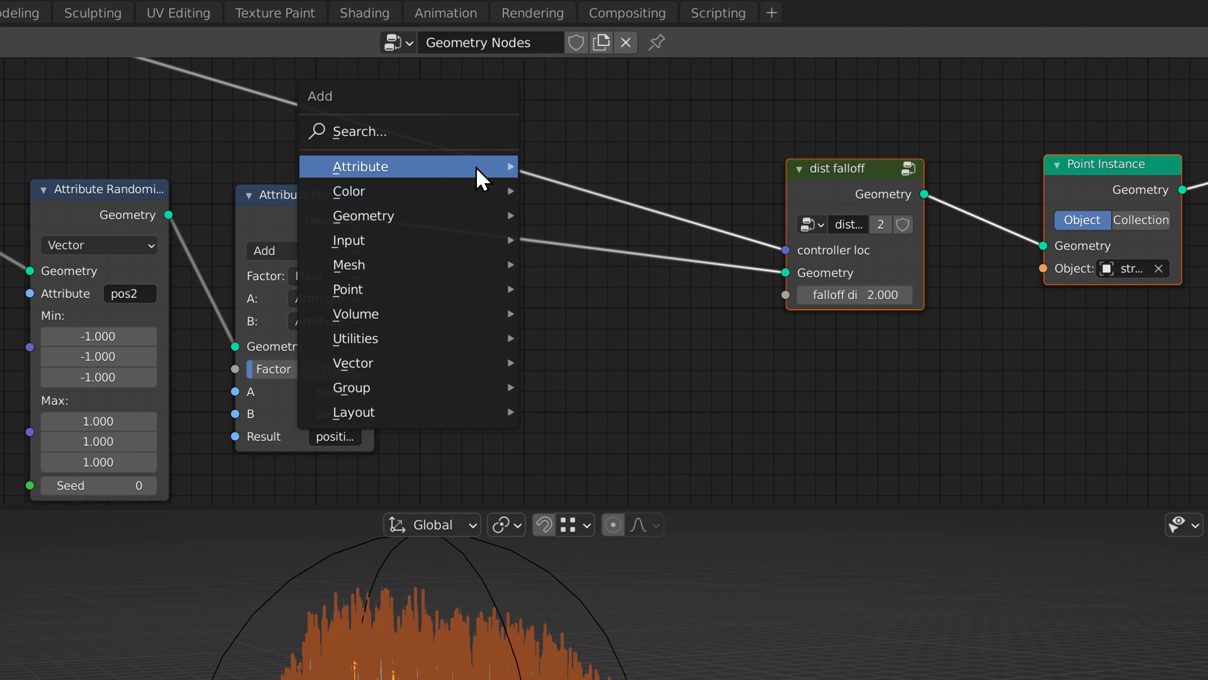
pyautogui.moveTo(482, 169)
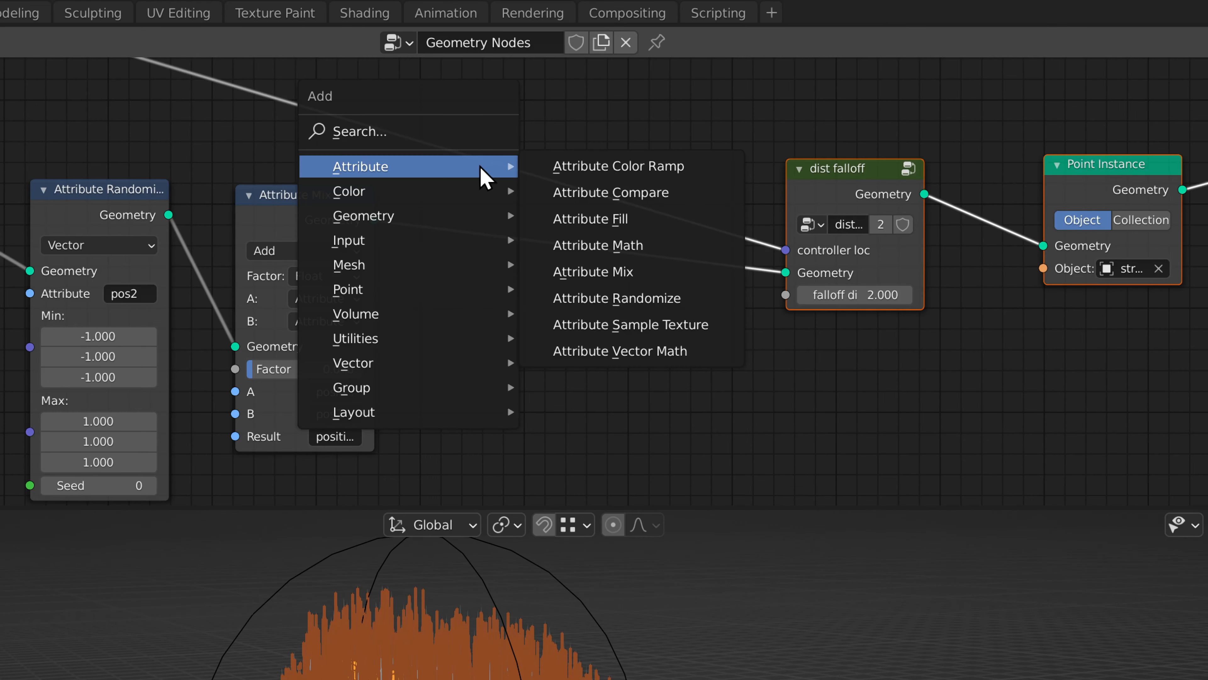
pyautogui.click(671, 331)
pyautogui.click(452, 223)
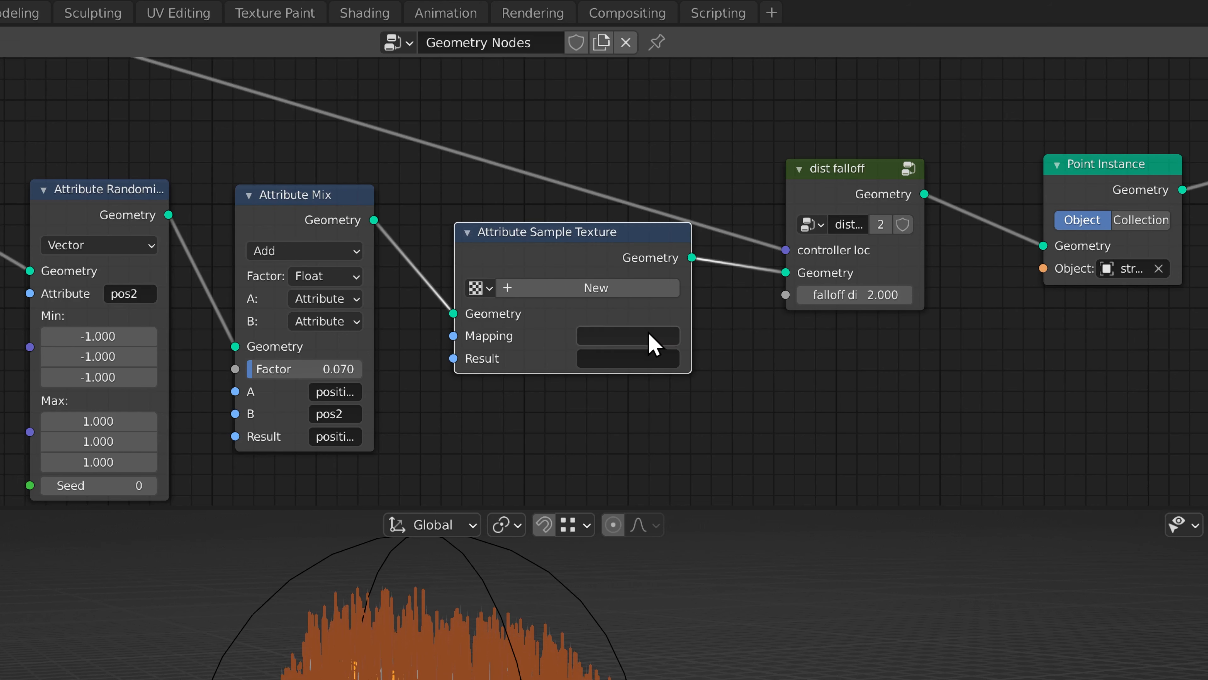
# Create a new texture named clouds in the Attribute Sample Texture node.
pyautogui.click(535, 289)
pyautogui.doubleClick(536, 288)
pyautogui.write('cl')
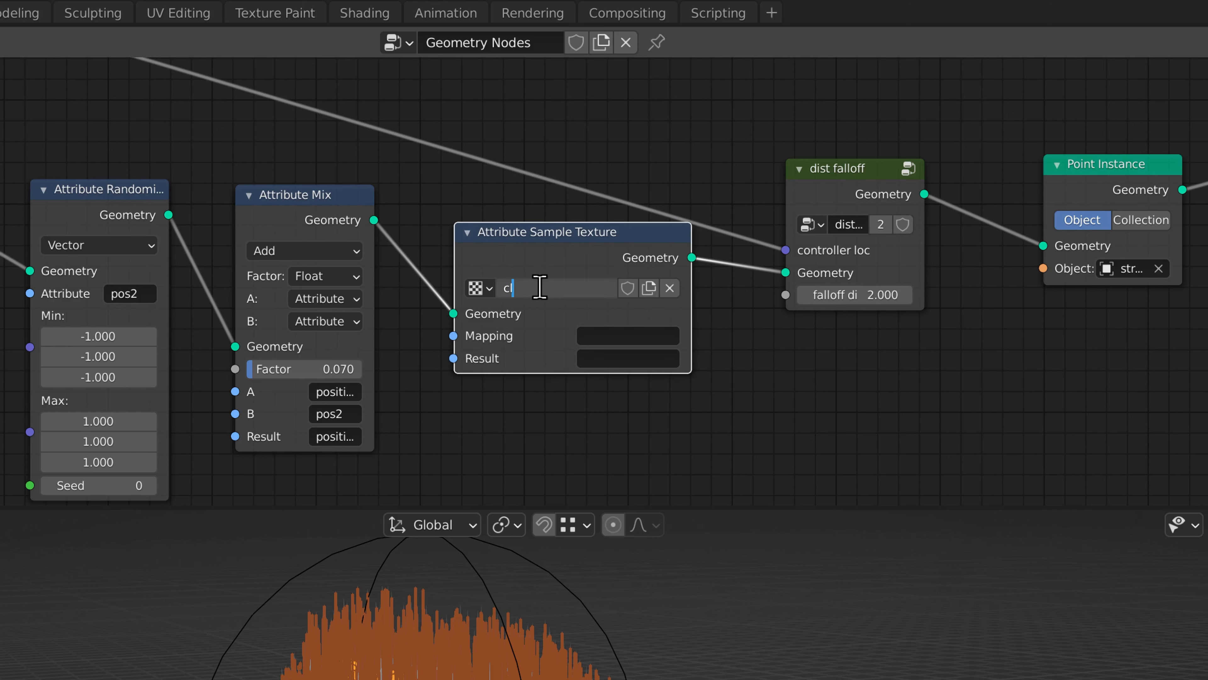
pyautogui.write('ouds')
pyautogui.press('Return')
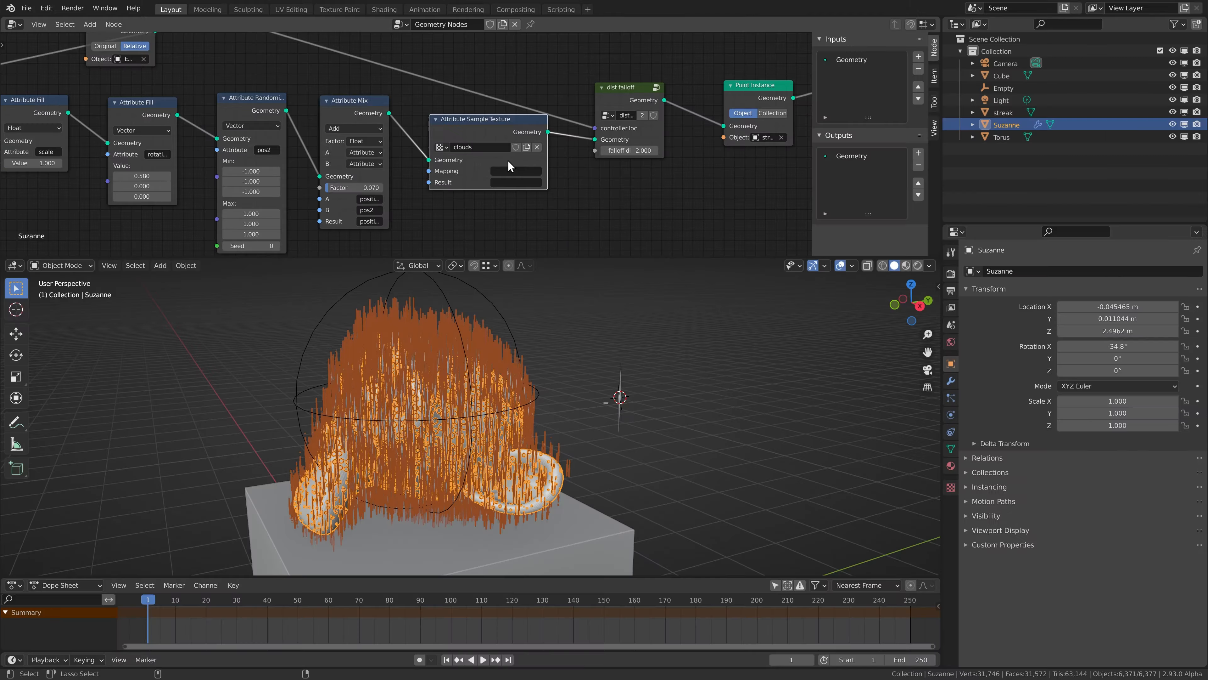
# Look up the mesh's UV map name, and set the Attribute Sample Texture's mapping to UVMap and result to scale.
pyautogui.click(952, 449)
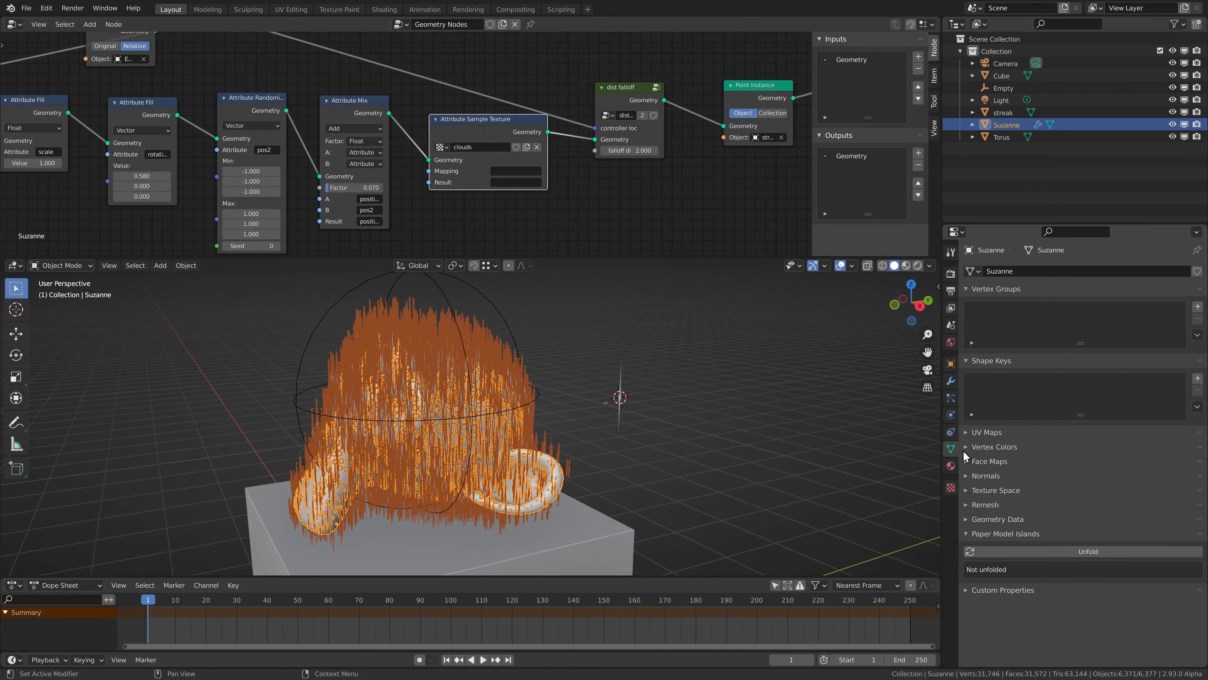
pyautogui.click(967, 433)
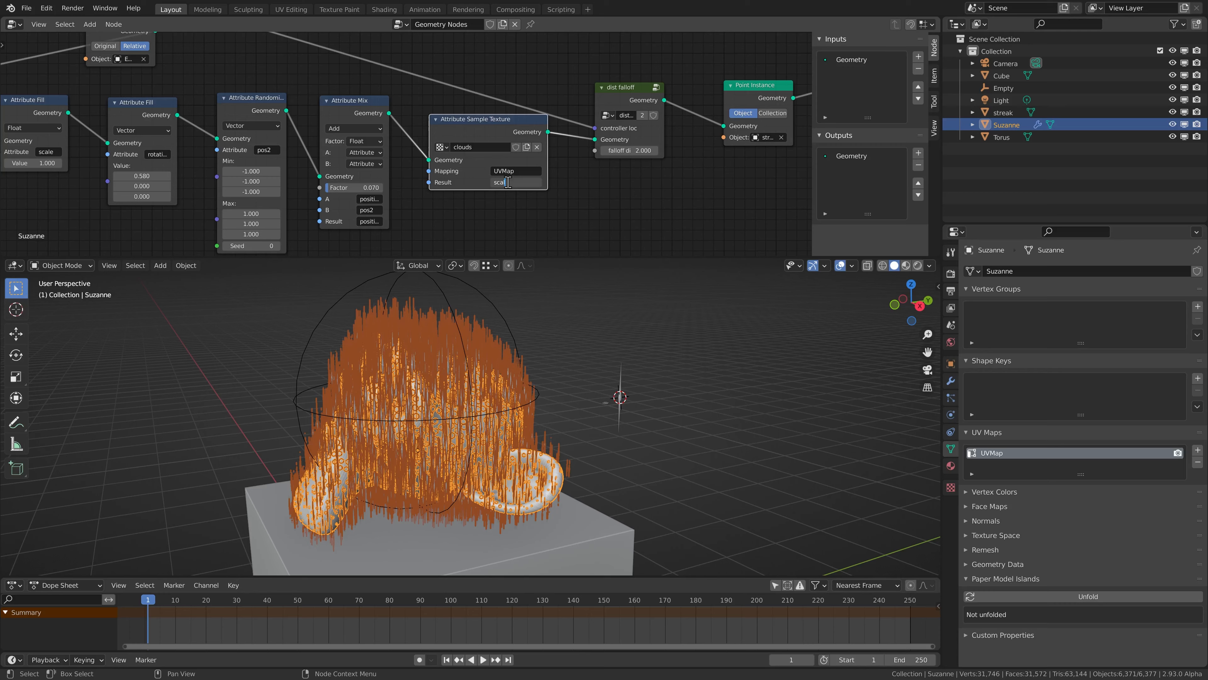
pyautogui.press('Return')
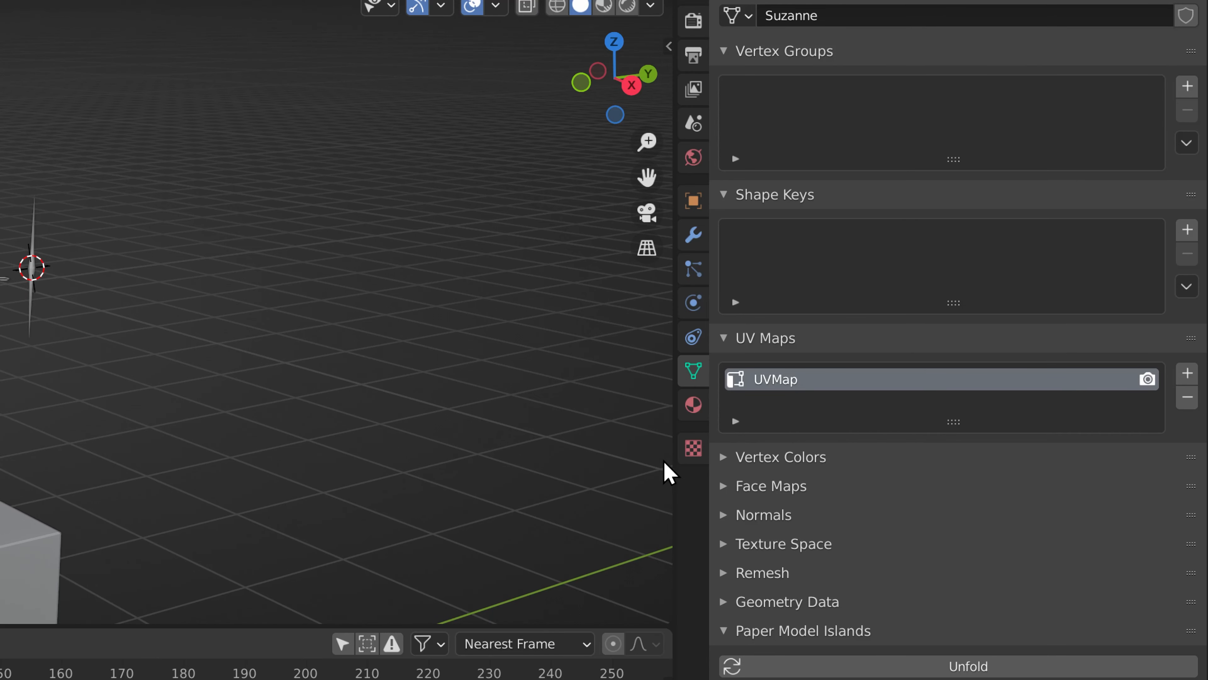
# Load the clouds texture in the texture properties and change its type to Clouds.
pyautogui.click(693, 448)
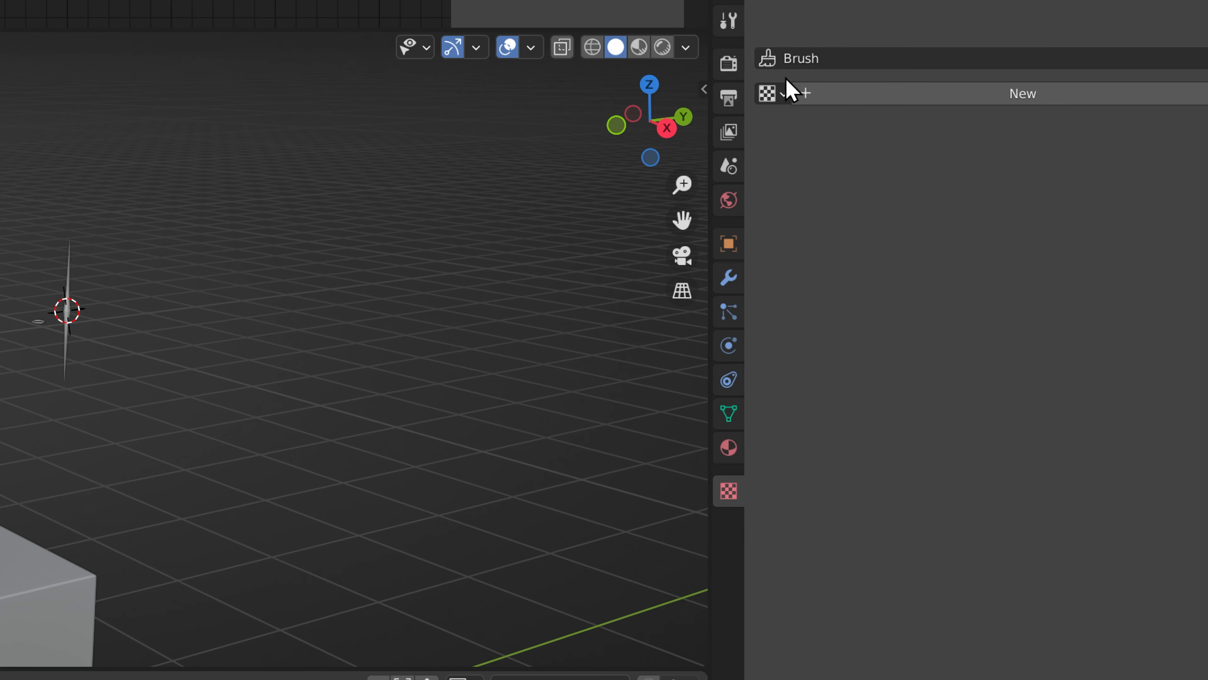
pyautogui.click(735, 51)
pyautogui.click(775, 85)
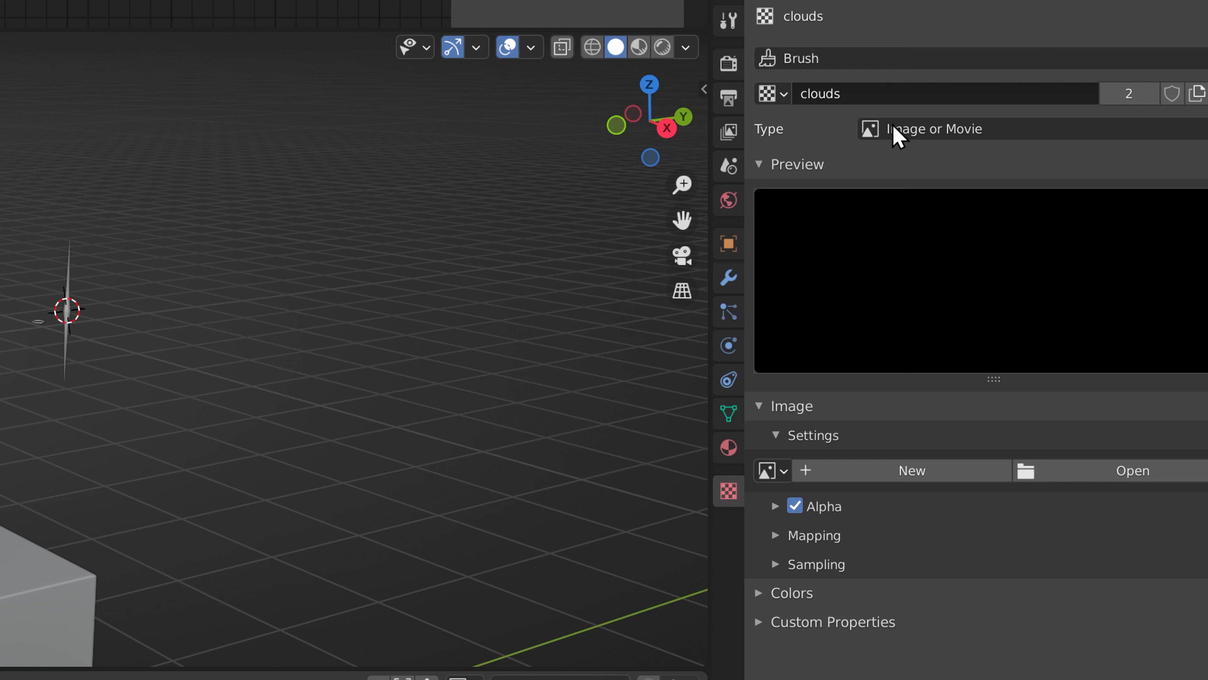
pyautogui.click(897, 134)
pyautogui.click(910, 220)
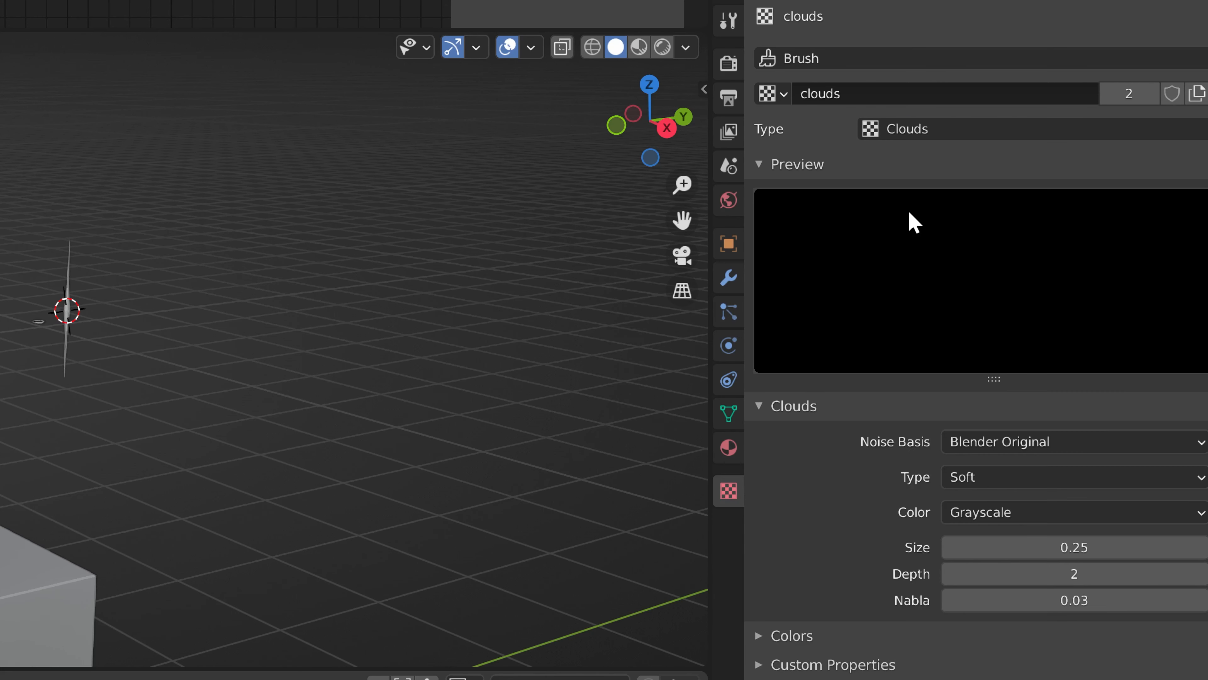
# Set the clouds texture's size to 1.00 and its depth to 0.
pyautogui.click(1019, 546)
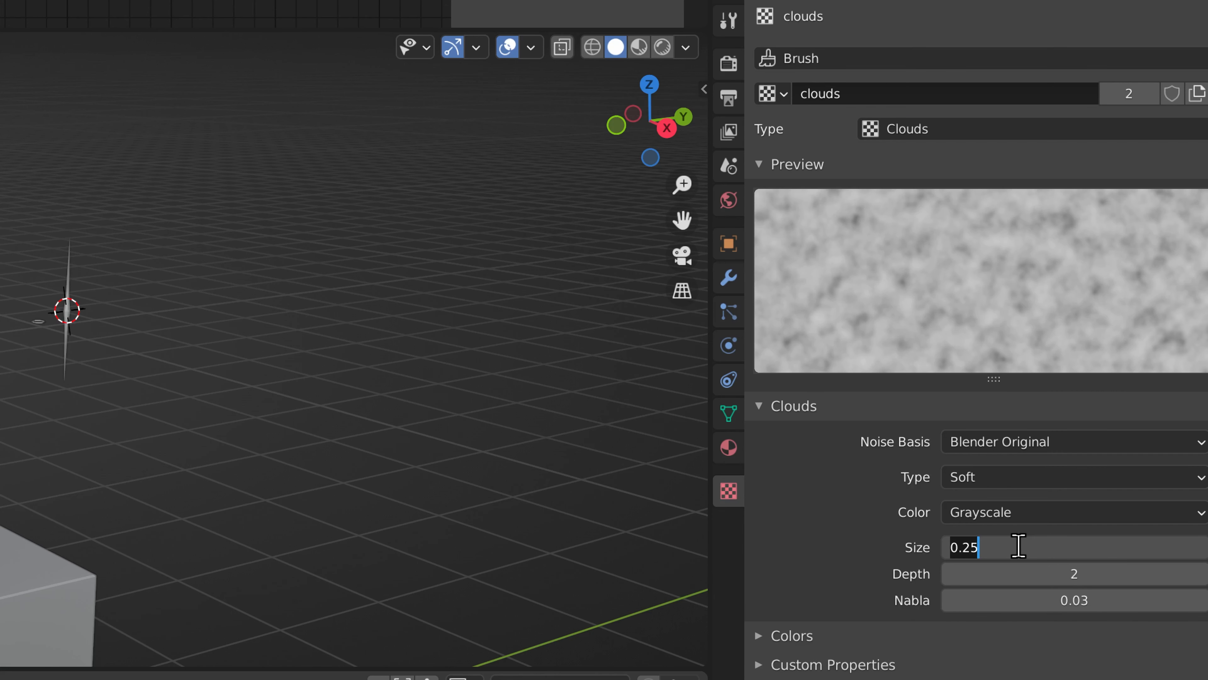
pyautogui.write('1')
pyautogui.press('Return')
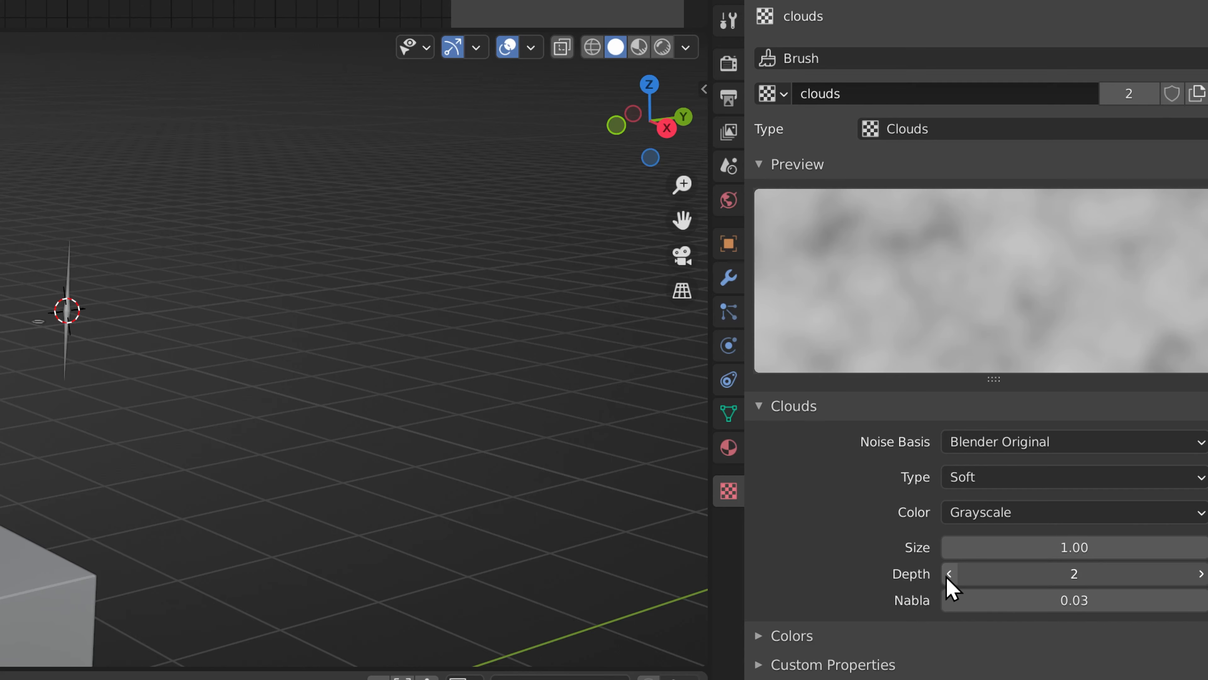
pyautogui.click(949, 573)
pyautogui.click(949, 574)
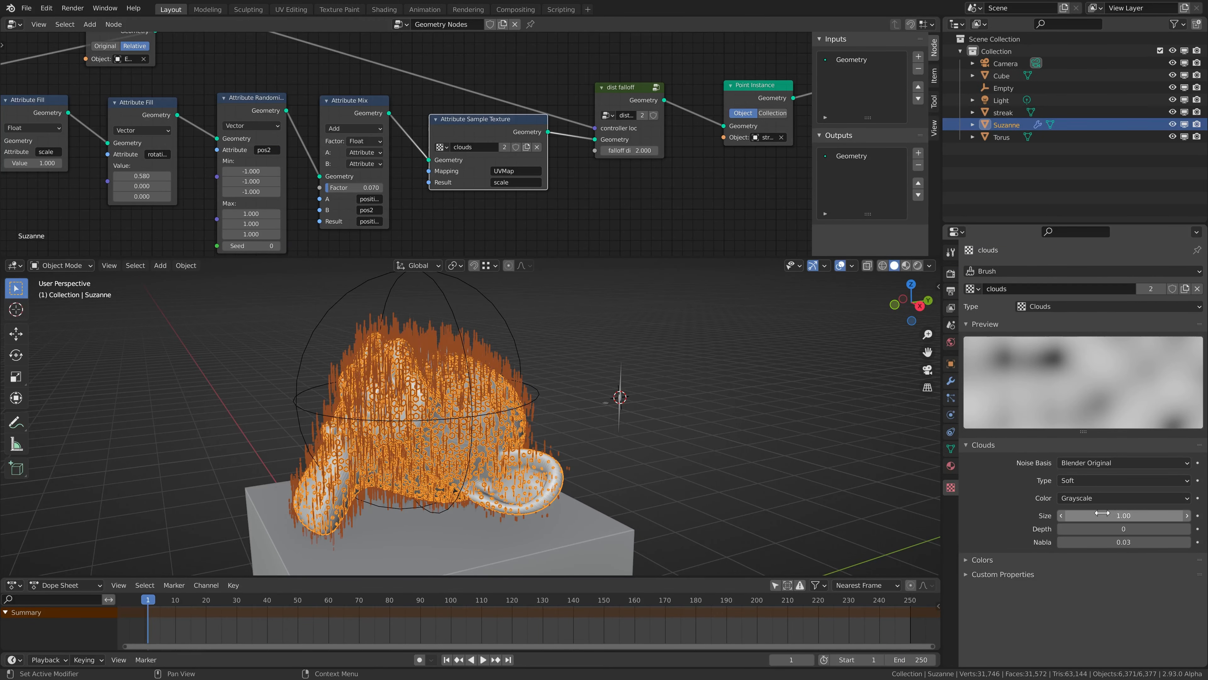
pyautogui.moveTo(1103, 512)
pyautogui.mouseDown()
pyautogui.moveTo(1130, 512)
pyautogui.moveTo(1101, 512)
pyautogui.moveTo(1118, 513)
pyautogui.mouseUp()
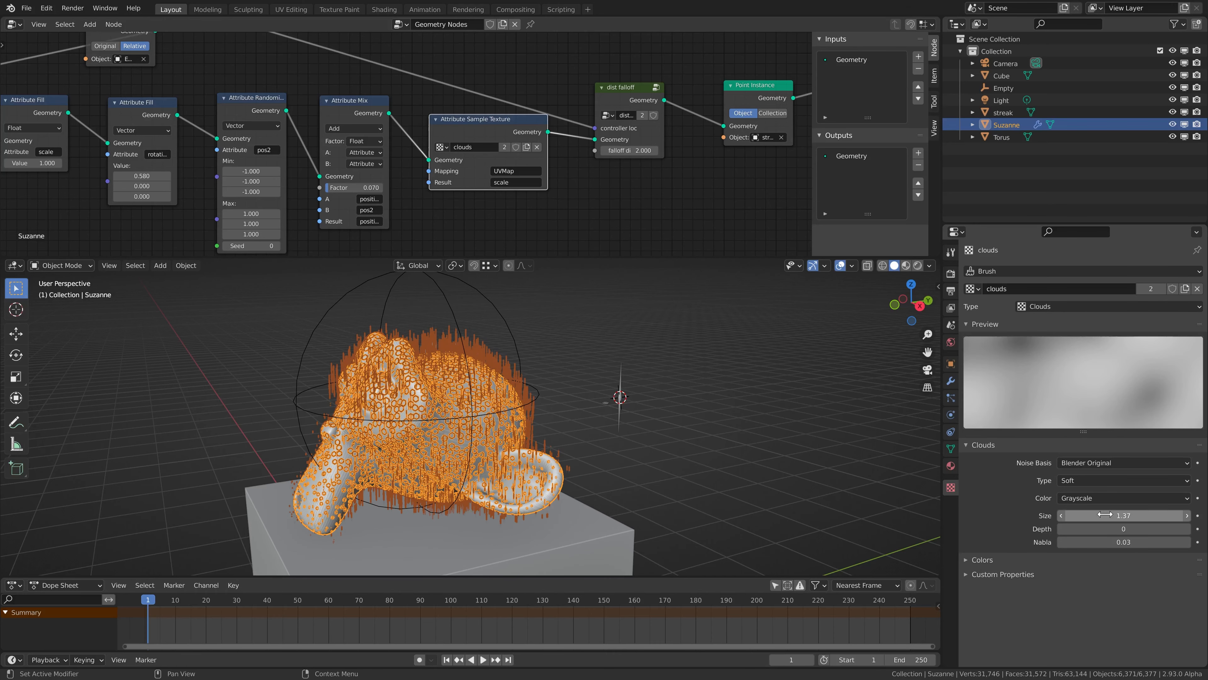
# Try moving the empty around the monkey head to test the textured streak scale, and reselect the head.
pyautogui.click(448, 299)
pyautogui.press('g')
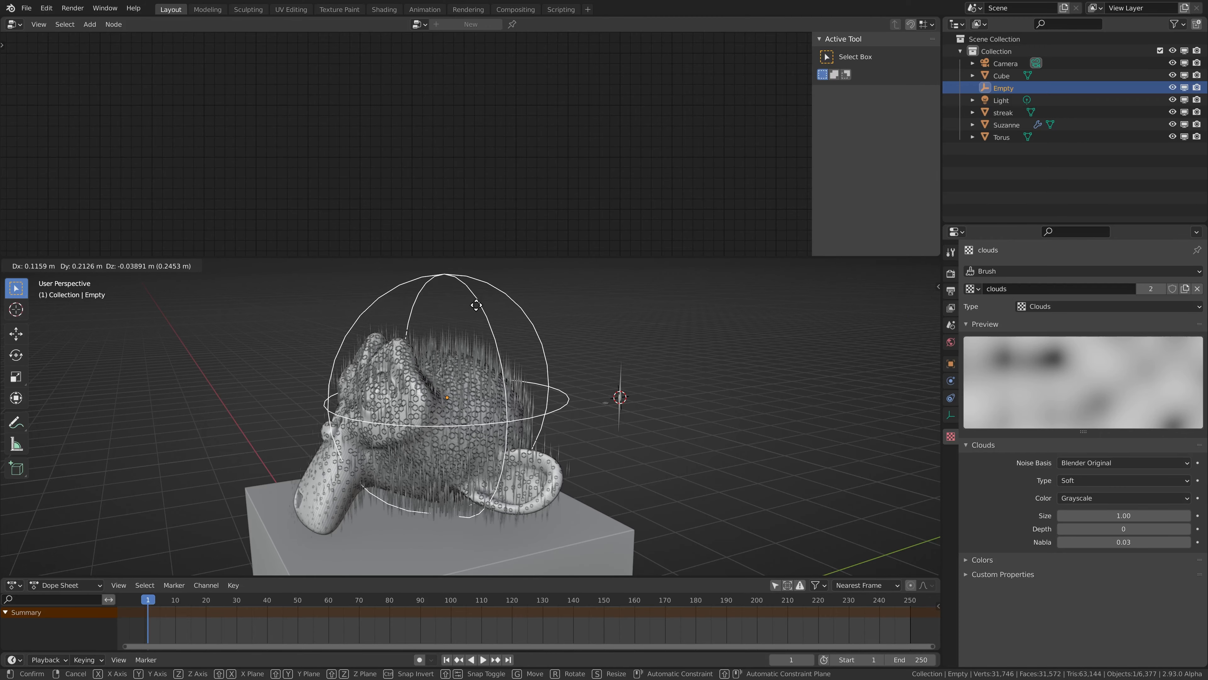
pyautogui.click(406, 358)
pyautogui.click(410, 349)
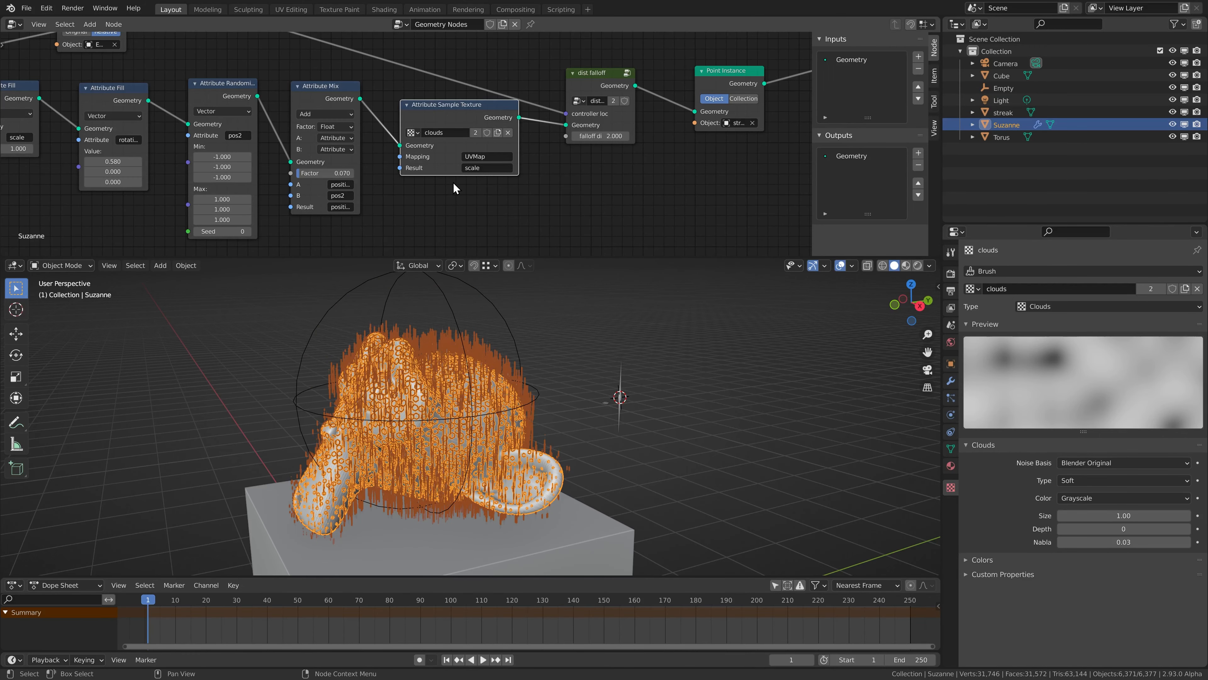
pyautogui.moveTo(454, 170); pyautogui.dragTo(413, 179, button='middle')
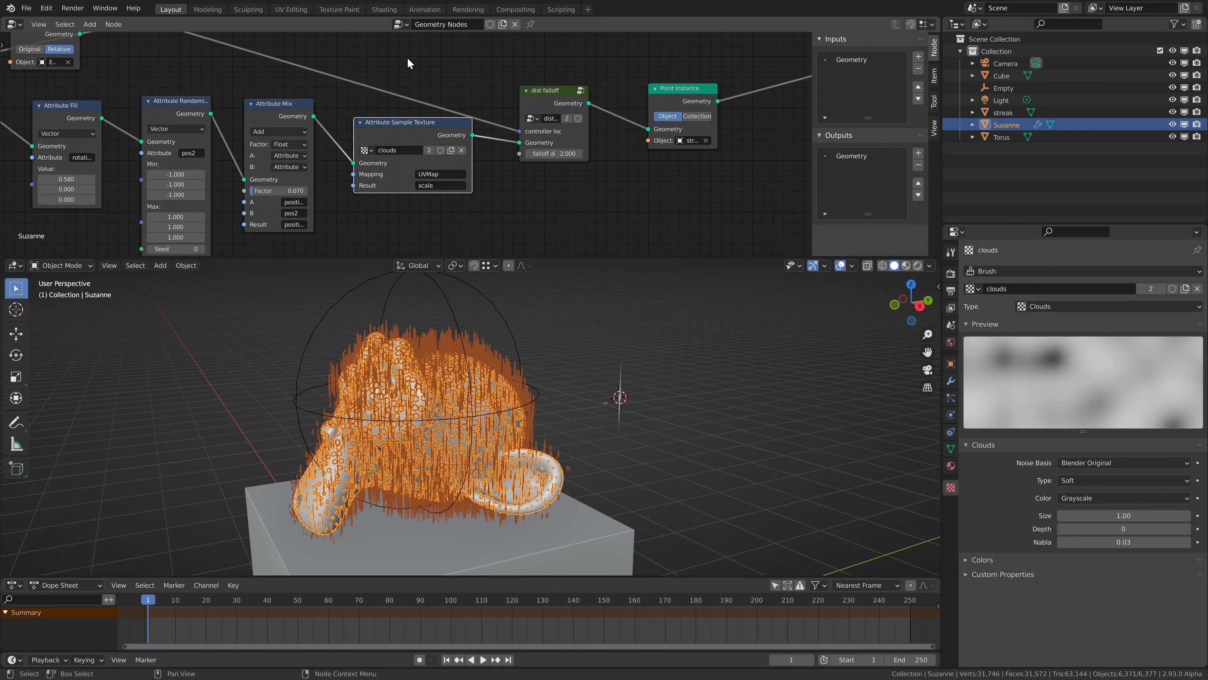
# Make room after the Attribute Mix node and insert an Attribute Vector Math node before the Attribute Sample Texture node.
pyautogui.moveTo(407, 61); pyautogui.dragTo(659, 185)
pyautogui.moveTo(399, 134); pyautogui.dragTo(486, 122)
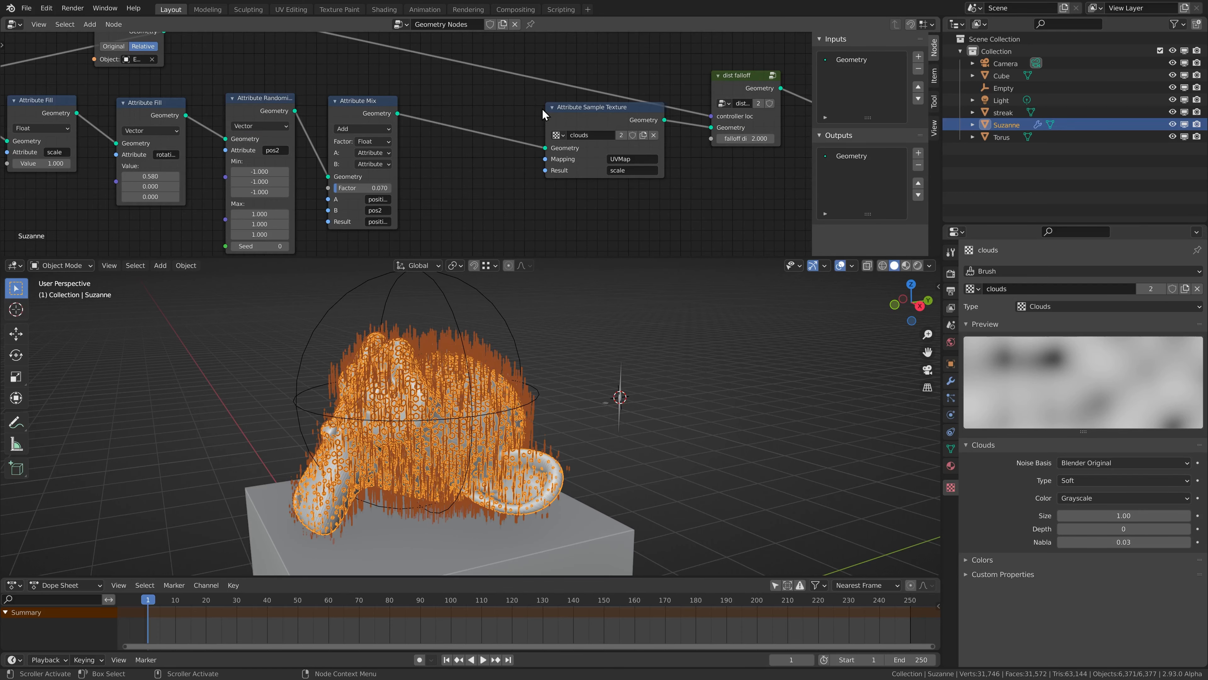
pyautogui.click(541, 108)
pyautogui.hotkey('shift', 'a')
pyautogui.moveTo(449, 85)
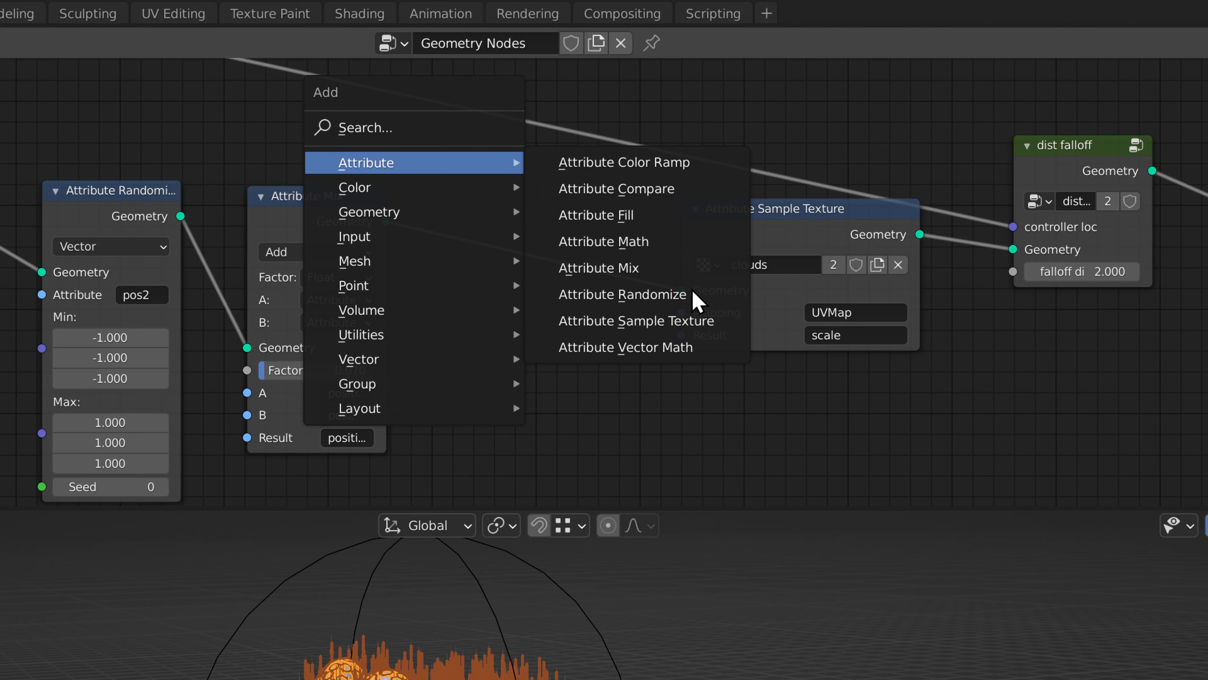
pyautogui.click(676, 346)
pyautogui.click(520, 247)
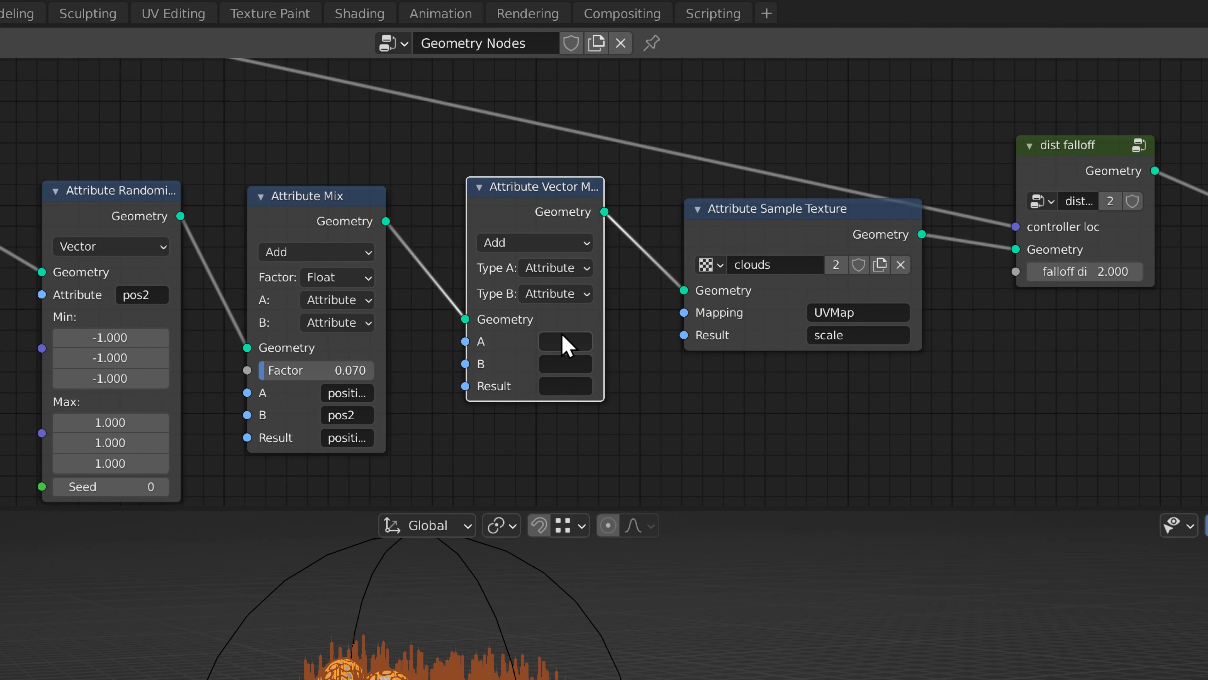
# Set the Attribute Vector Math node's A and Result to UVMap and its Type B to Vector.
pyautogui.press('Return')
pyautogui.click(552, 295)
pyautogui.click(540, 339)
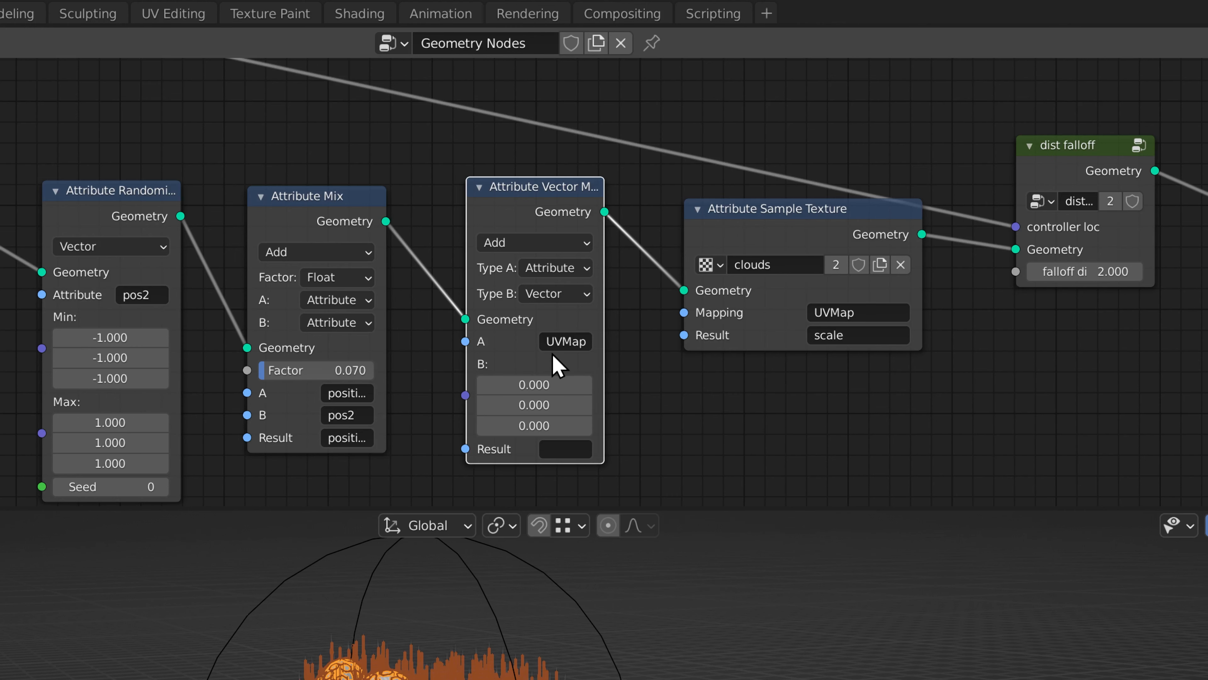
pyautogui.click(557, 448)
# Connect the empty's Object Info Location output to the B input of the Attribute Vector Math node.
pyautogui.scroll(-6, 329, 154)
pyautogui.moveTo(327, 159); pyautogui.dragTo(497, 207, button='middle')
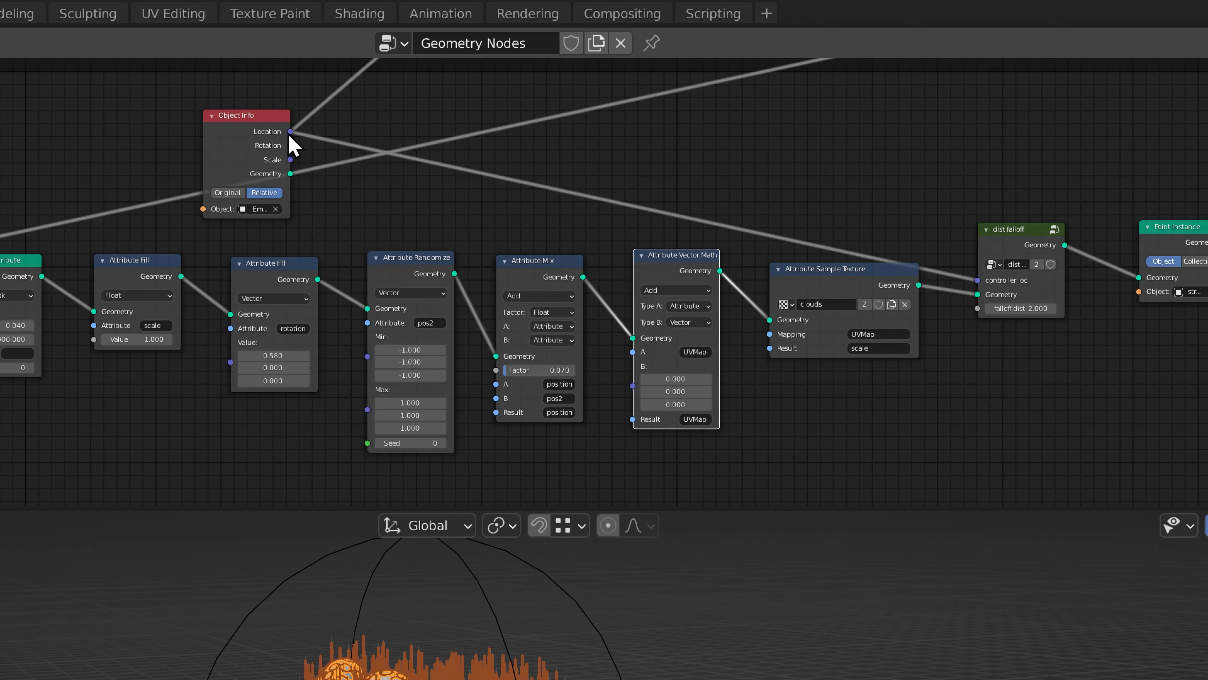
pyautogui.moveTo(290, 131); pyautogui.dragTo(634, 387)
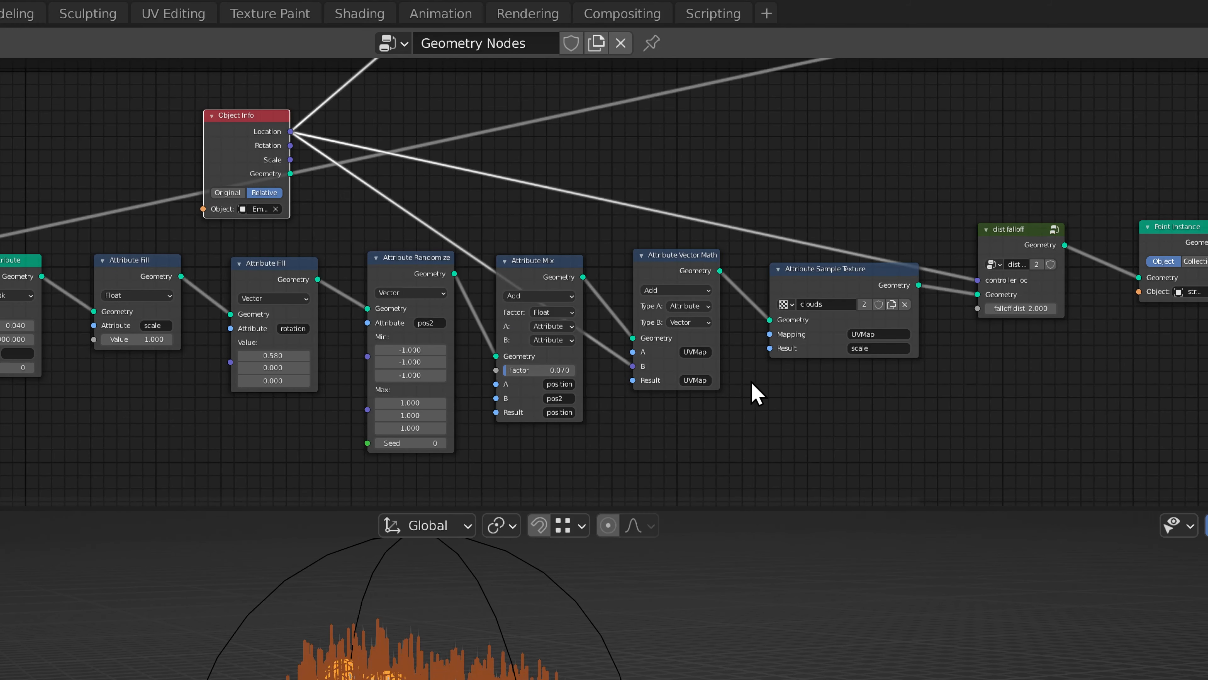
# Move the empty around the monkey head to test how the clouds pattern shifts across the streaks.
pyautogui.click(441, 292)
pyautogui.press('g')
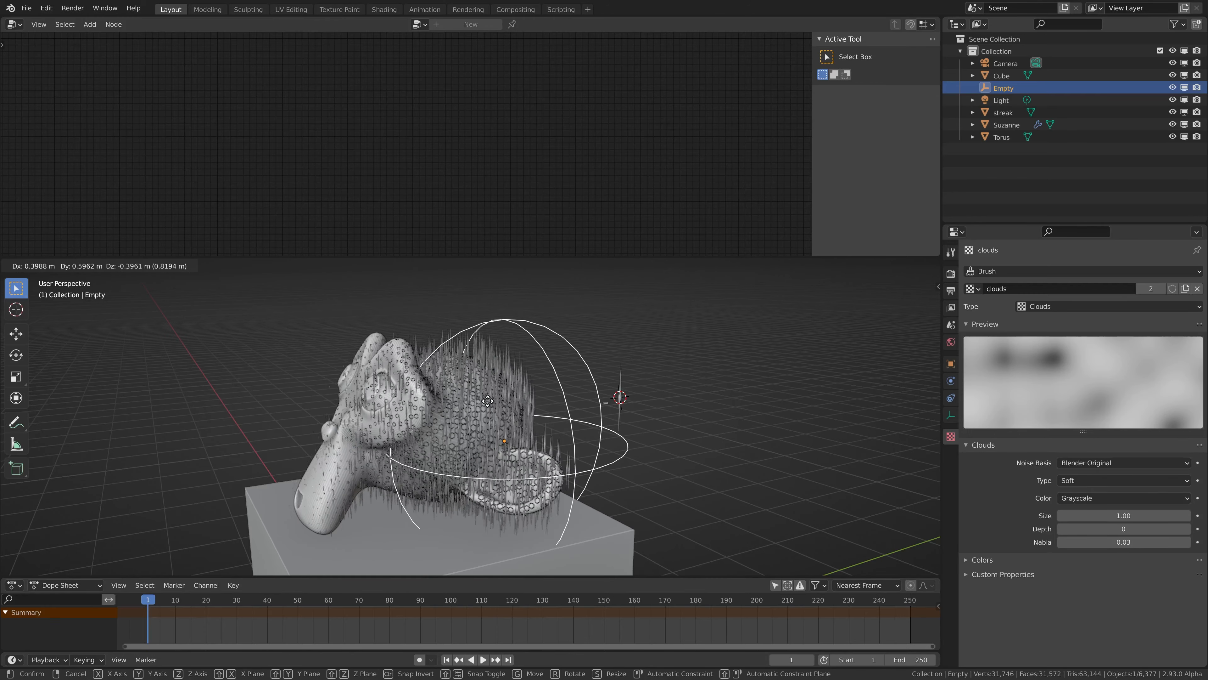
pyautogui.click(413, 400)
pyautogui.scroll(1, 412, 399)
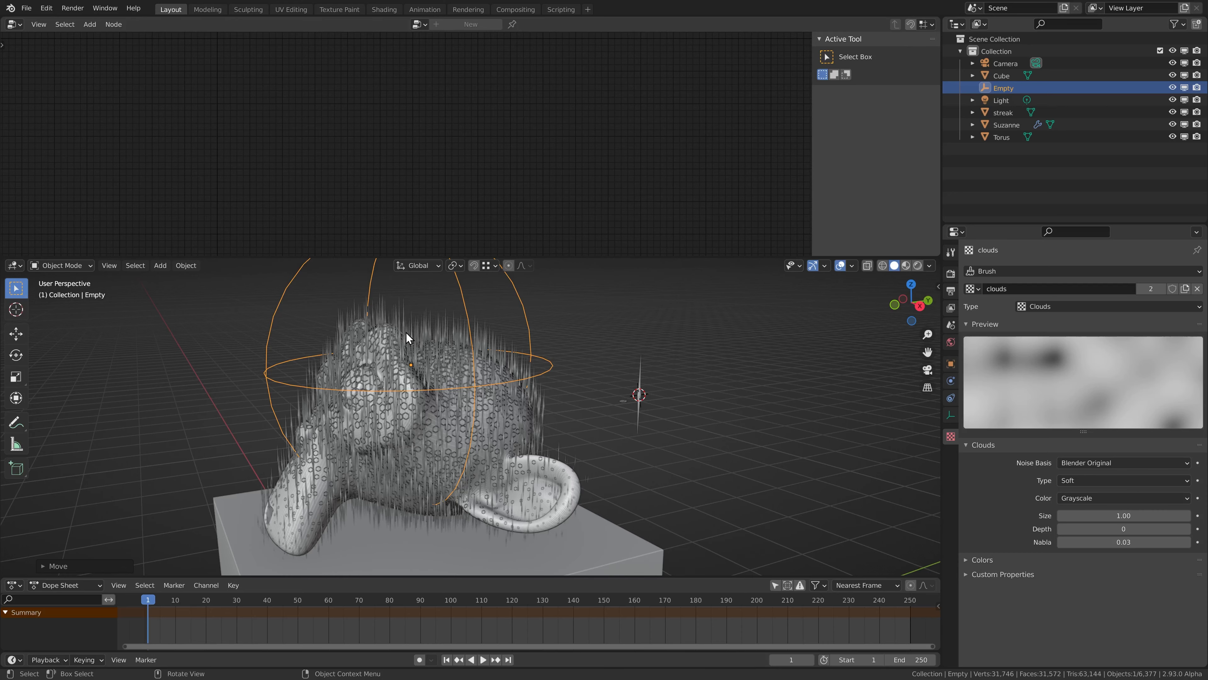
# Enable the Color Ramp in the clouds texture's color settings.
pyautogui.click(978, 559)
pyautogui.scroll(-1, 1033, 540)
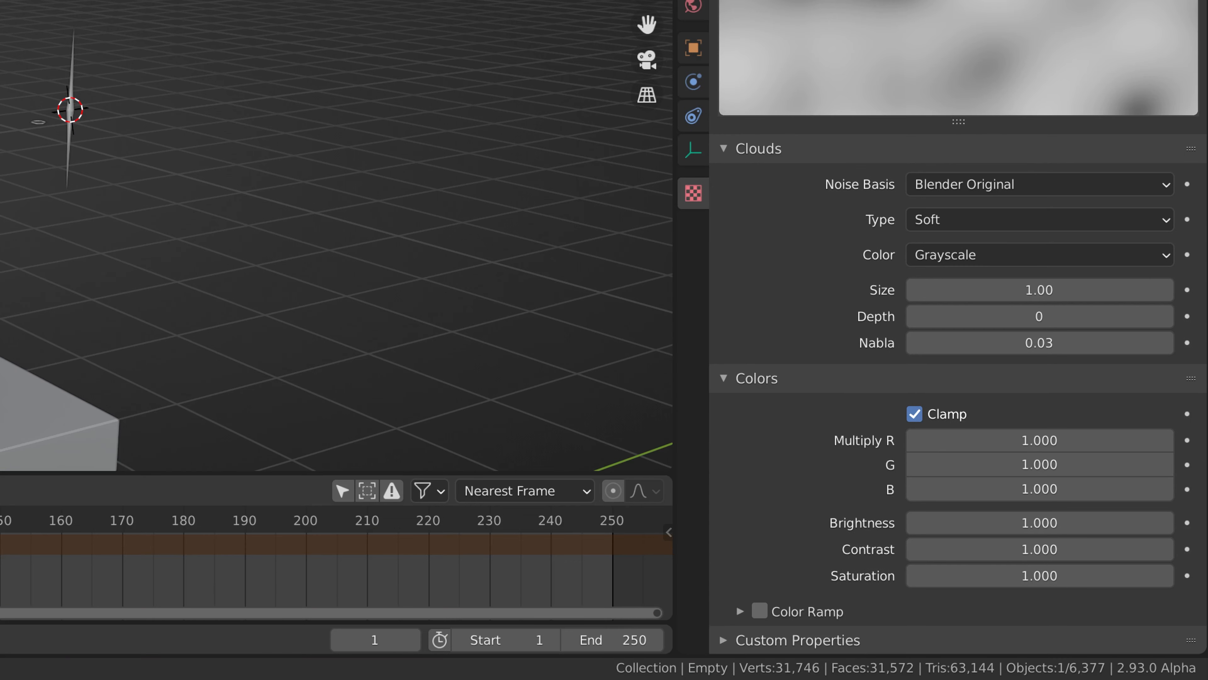
pyautogui.click(740, 611)
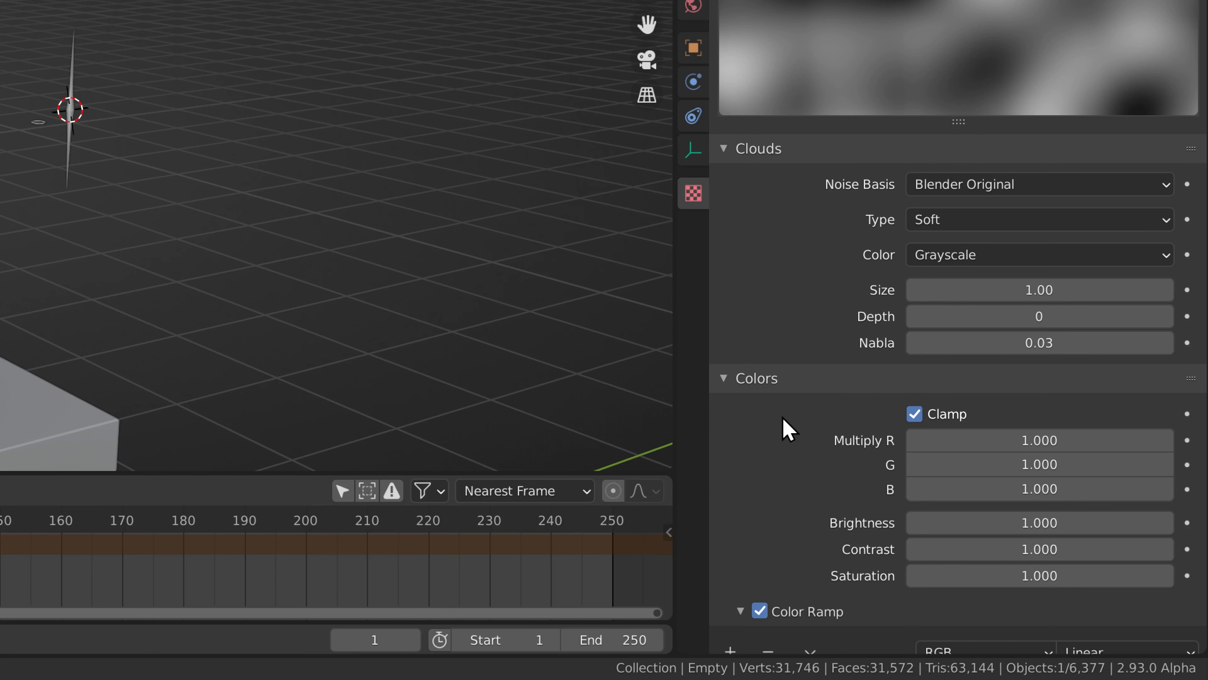
# Move the color ramp's white stop inward and lighten its black stop to grey.
pyautogui.scroll(-3, 857, 471)
pyautogui.moveTo(1192, 577); pyautogui.dragTo(1100, 575)
pyautogui.click(731, 574)
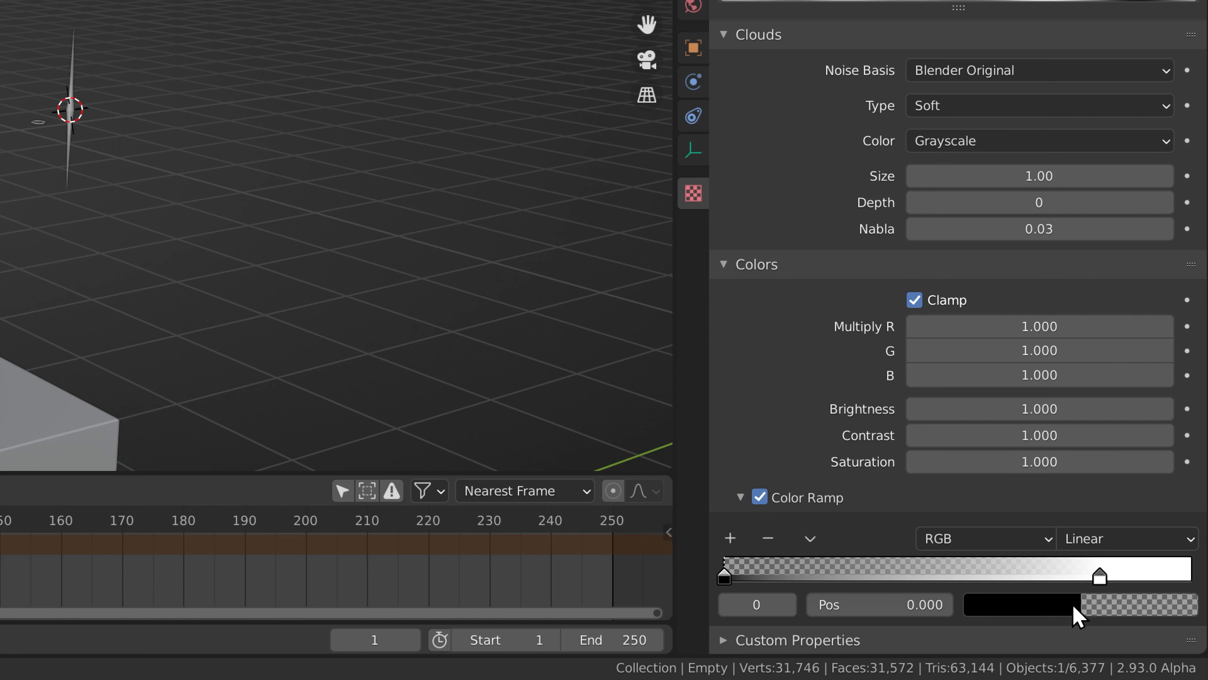
pyautogui.click(1086, 617)
pyautogui.moveTo(1182, 409); pyautogui.dragTo(1179, 342)
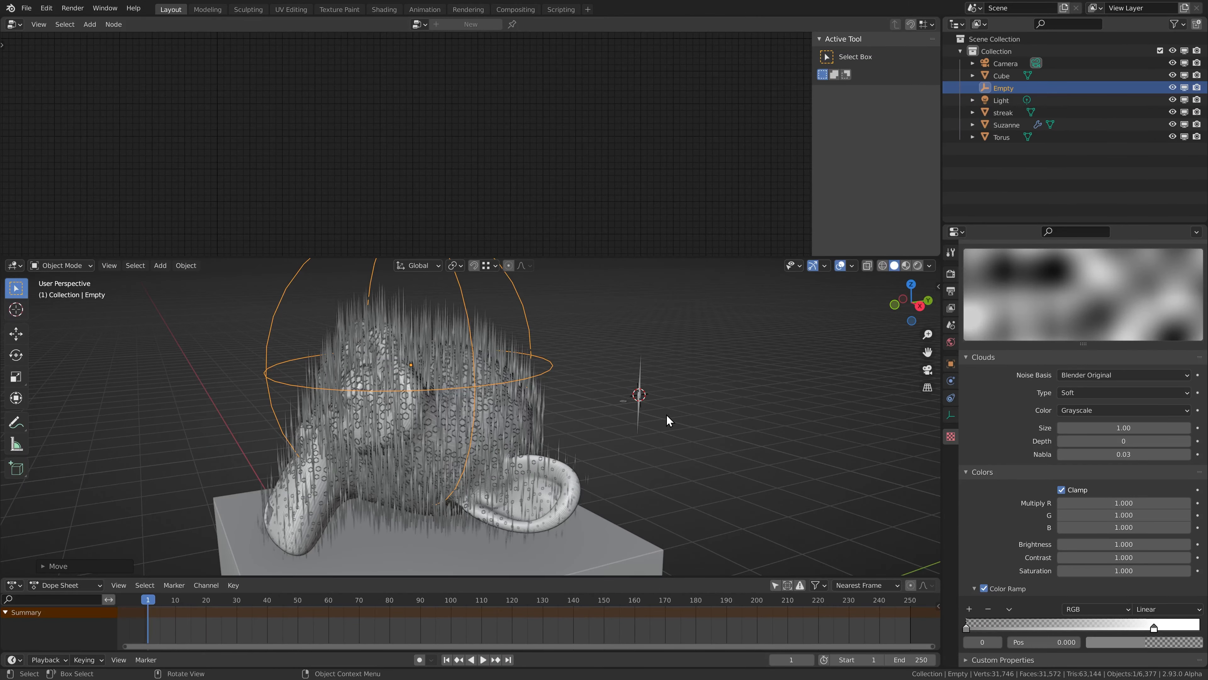
# Reposition the empty over the monkey head to check the streak scale, and save the file.
pyautogui.press('g')
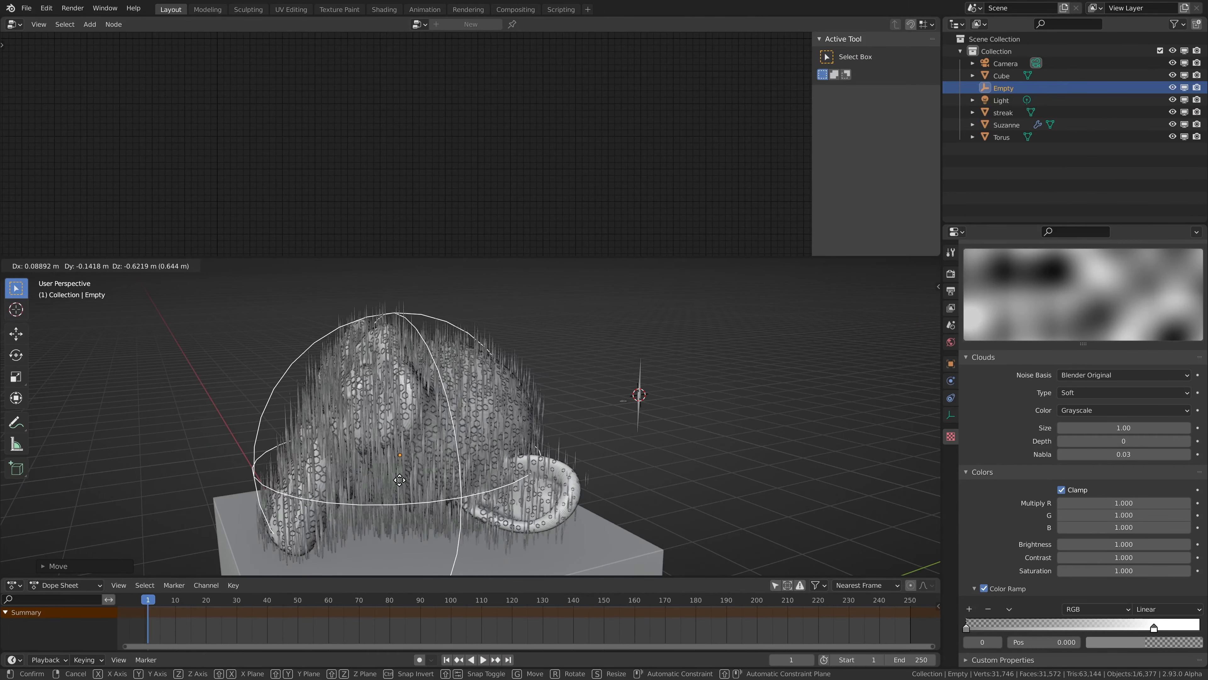
pyautogui.click(430, 389)
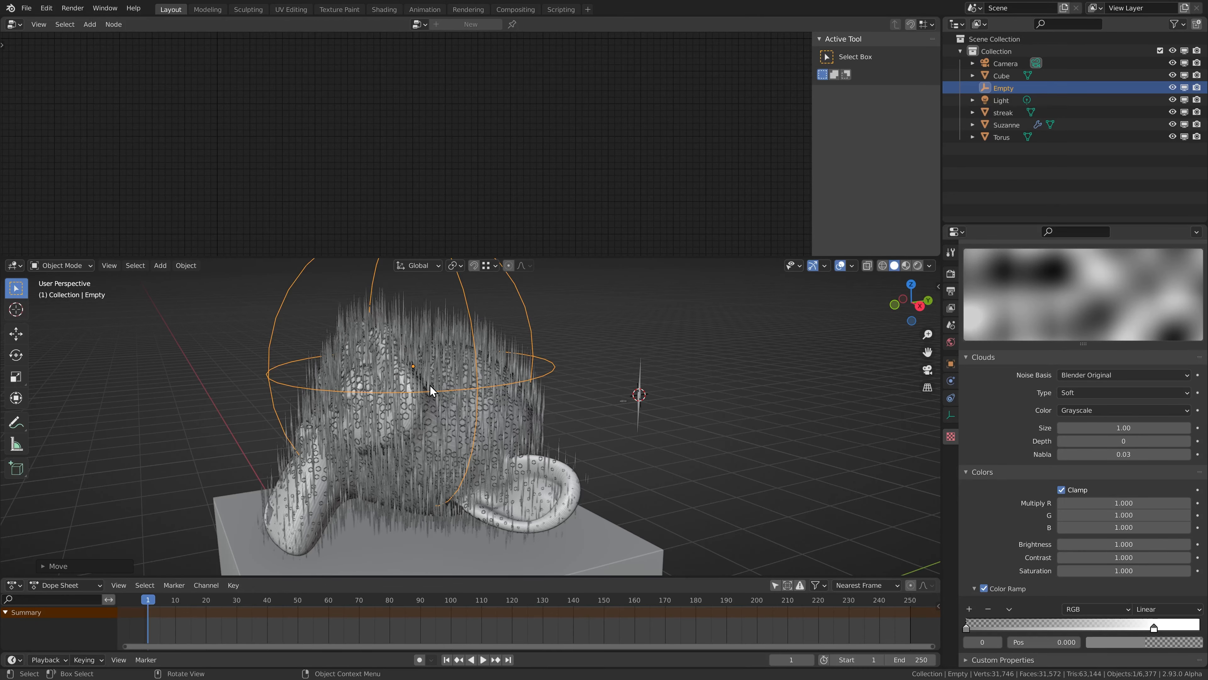
pyautogui.moveTo(416, 410); pyautogui.dragTo(494, 359, button='middle')
pyautogui.hotkey('ctrl', 's')
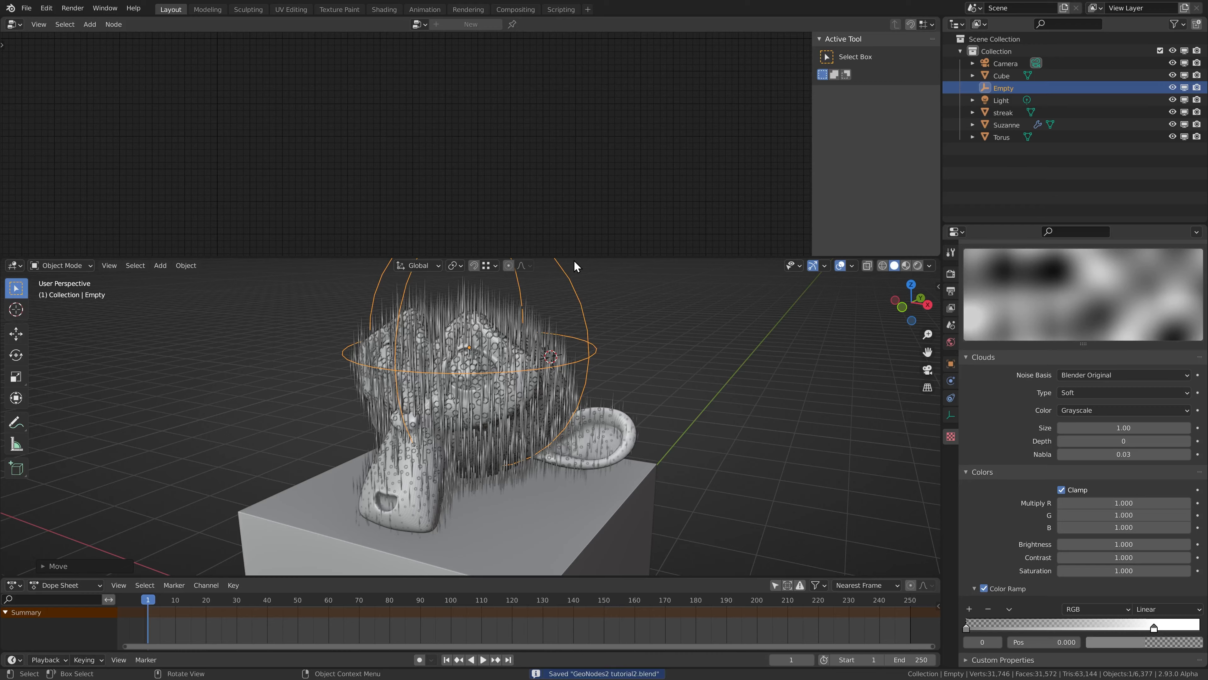
# Enlarge the 3D viewport, switch it to Rendered shading and hide the overlays.
pyautogui.moveTo(573, 257); pyautogui.dragTo(580, 113)
pyautogui.press('z')
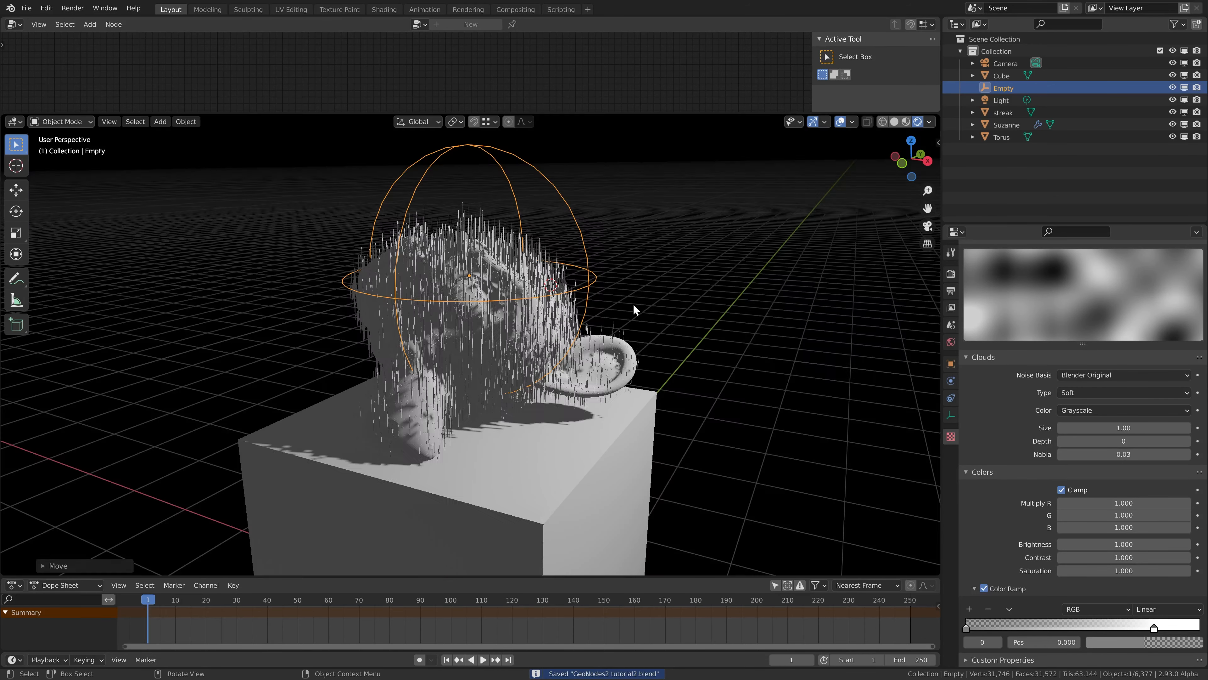
pyautogui.hotkey('shift', 'alt', 'z')
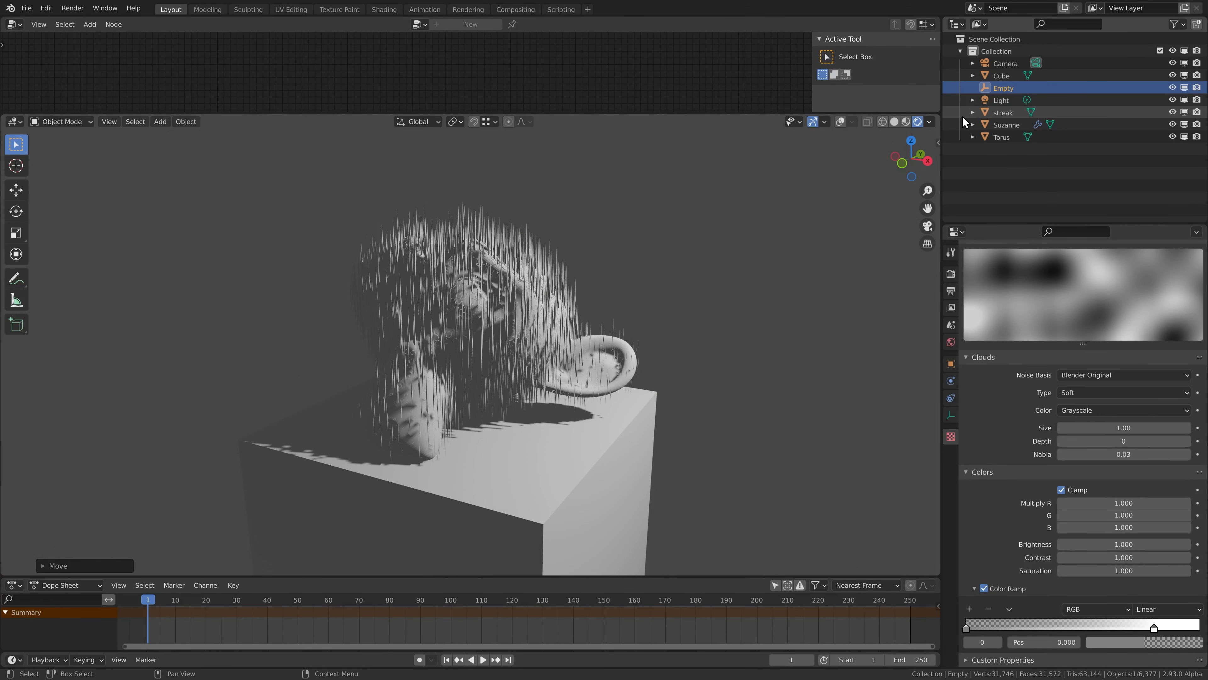
# Create a new material for Suzanne and darken its base color to a value of 0.104.
pyautogui.click(1000, 113)
pyautogui.click(1005, 124)
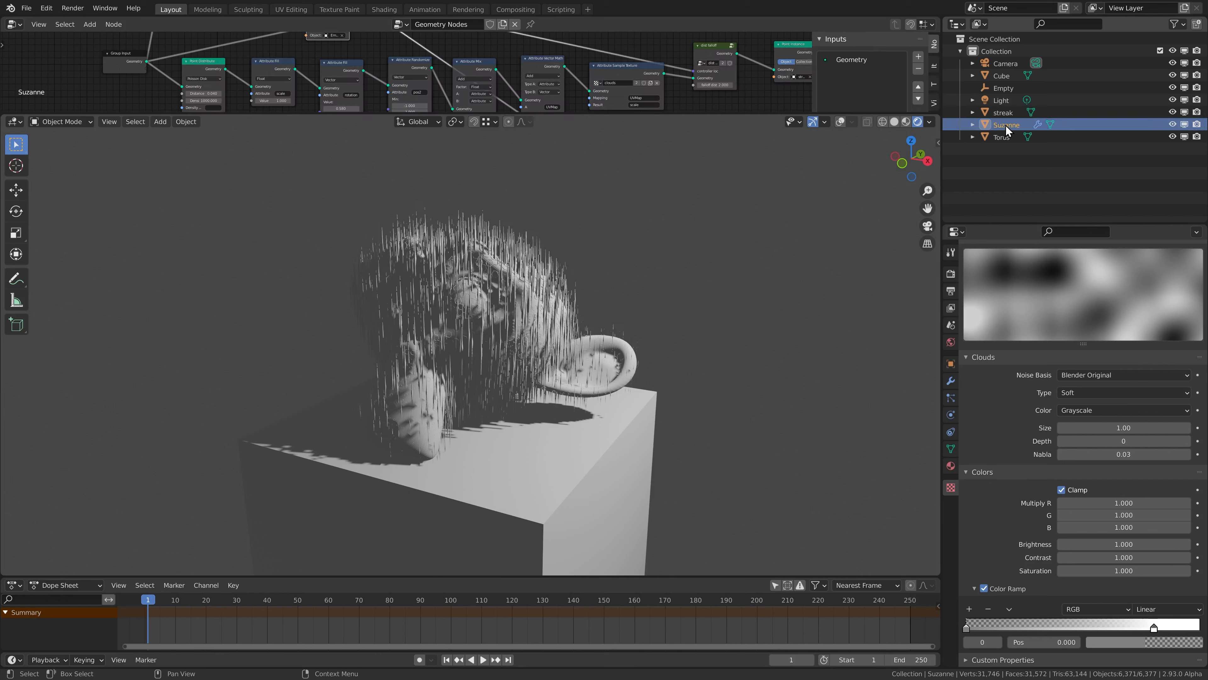
pyautogui.click(951, 465)
pyautogui.click(1032, 327)
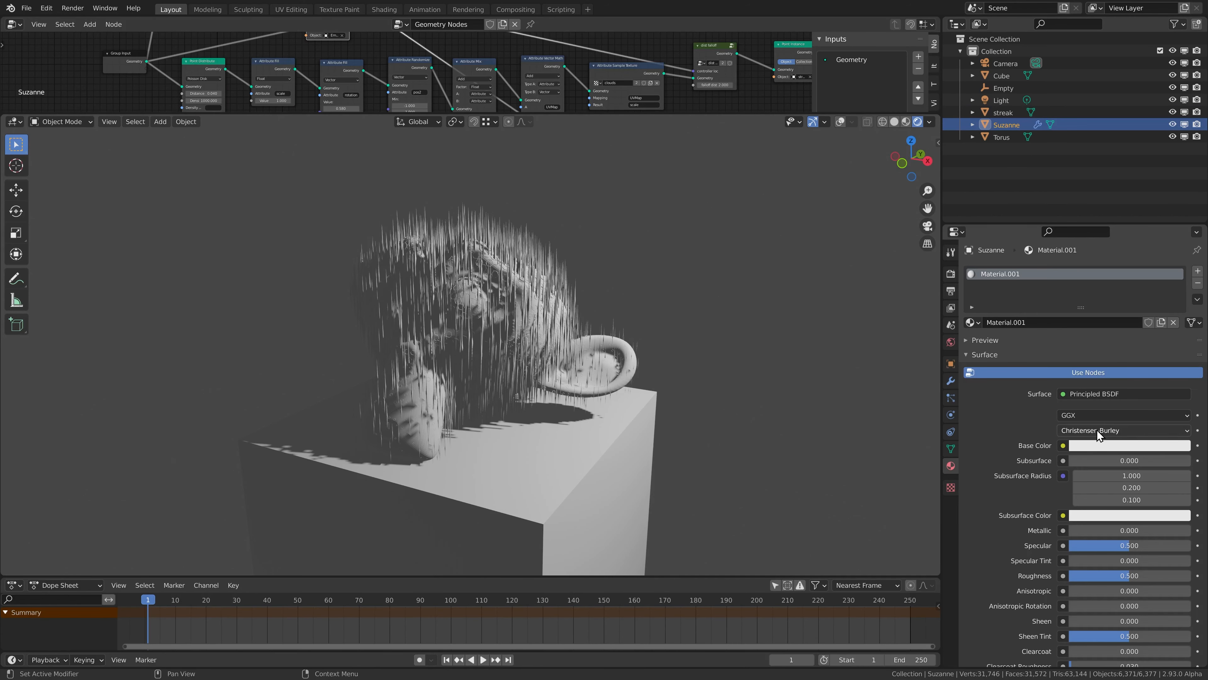
pyautogui.click(1100, 445)
pyautogui.click(1182, 328)
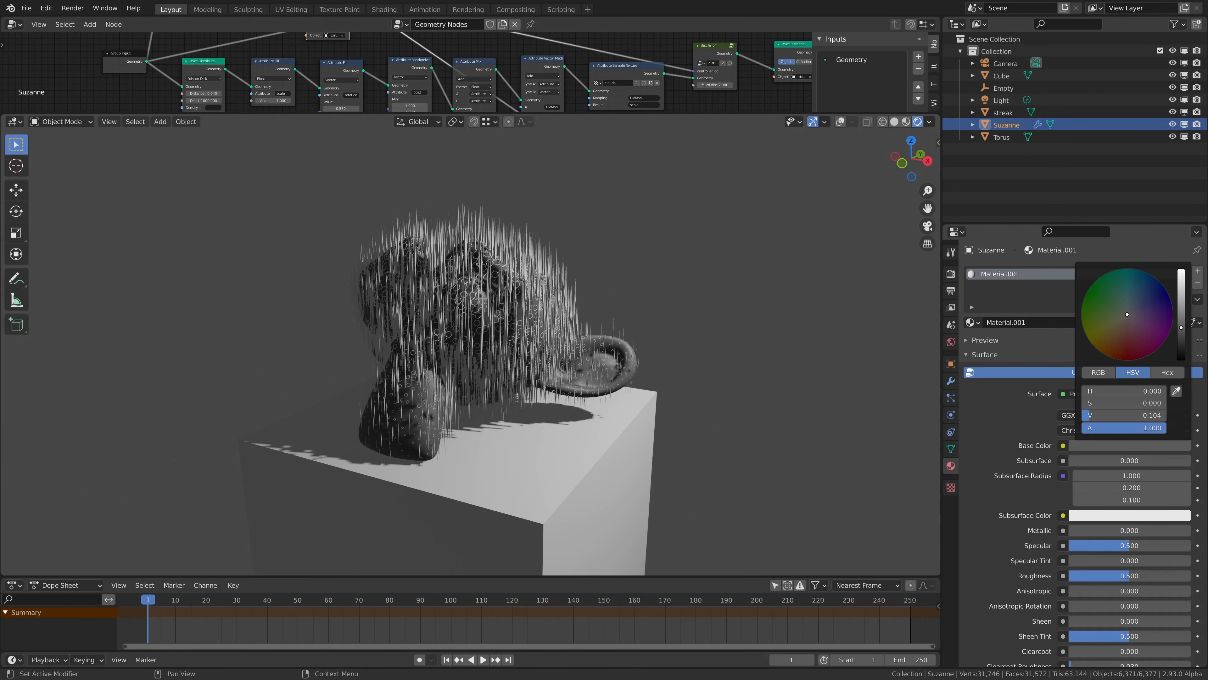
# Assign the existing Material.001 to the cube under the monkey head.
pyautogui.click(590, 465)
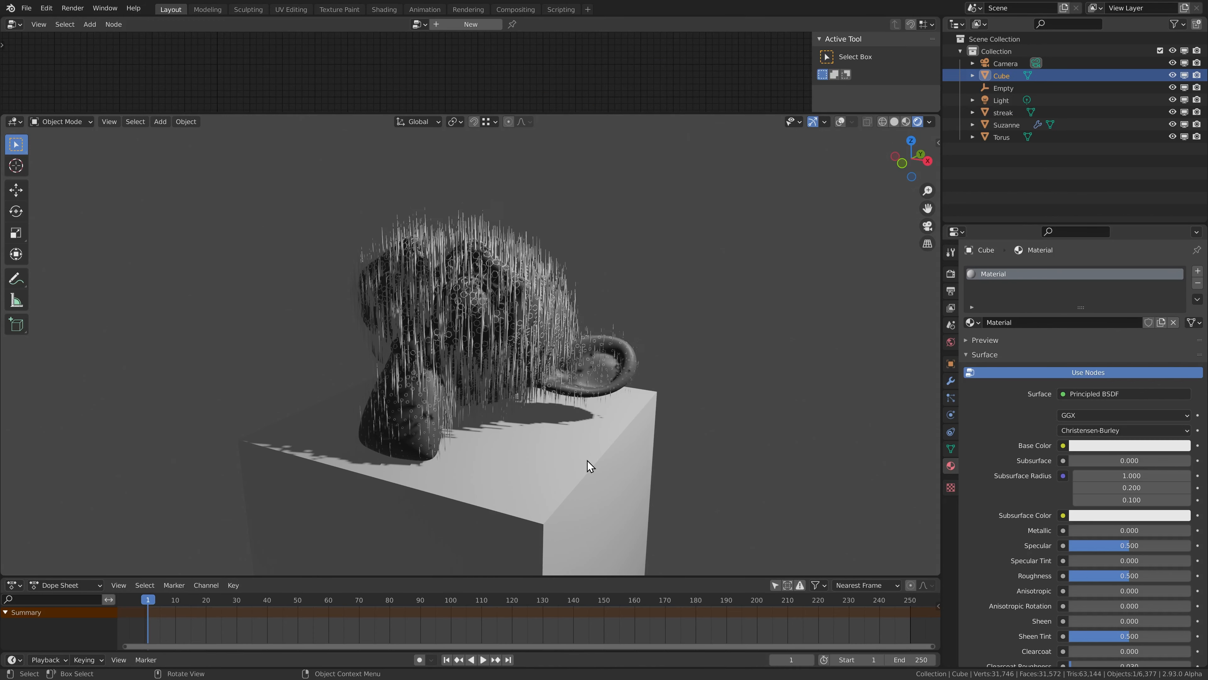
pyautogui.click(972, 323)
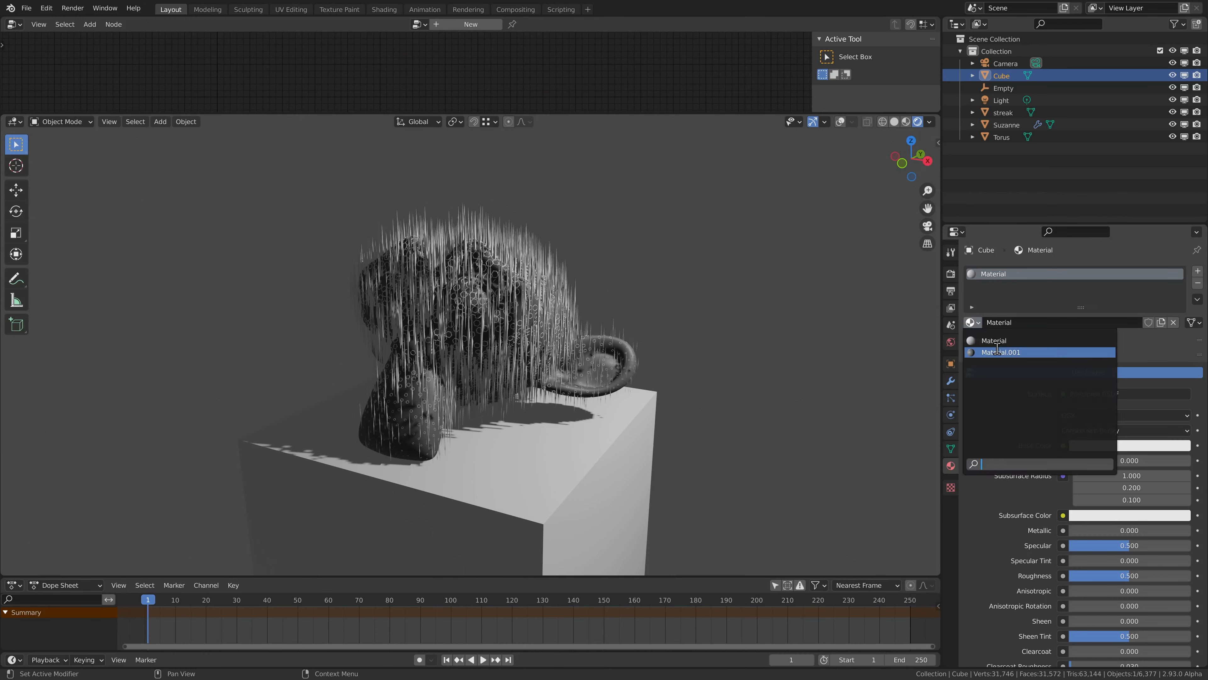
pyautogui.click(996, 351)
# Darken the world background color to a value of 0.010.
pyautogui.click(953, 342)
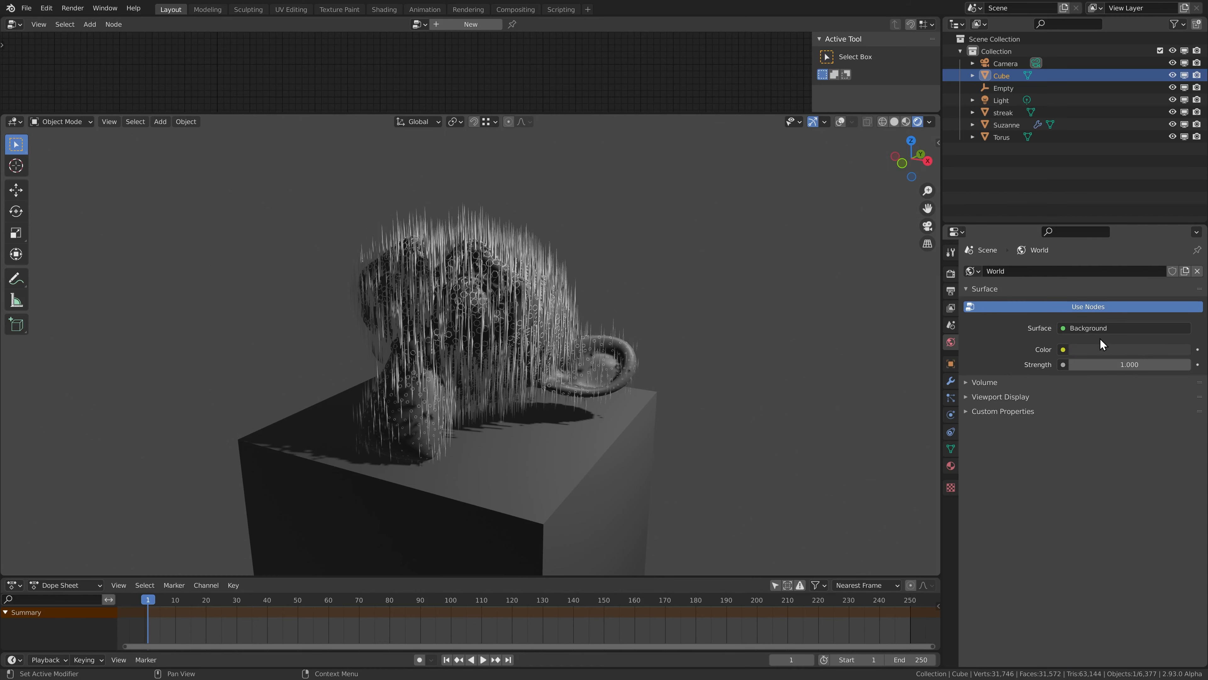
pyautogui.click(1102, 349)
pyautogui.moveTo(1182, 257); pyautogui.dragTo(1182, 254)
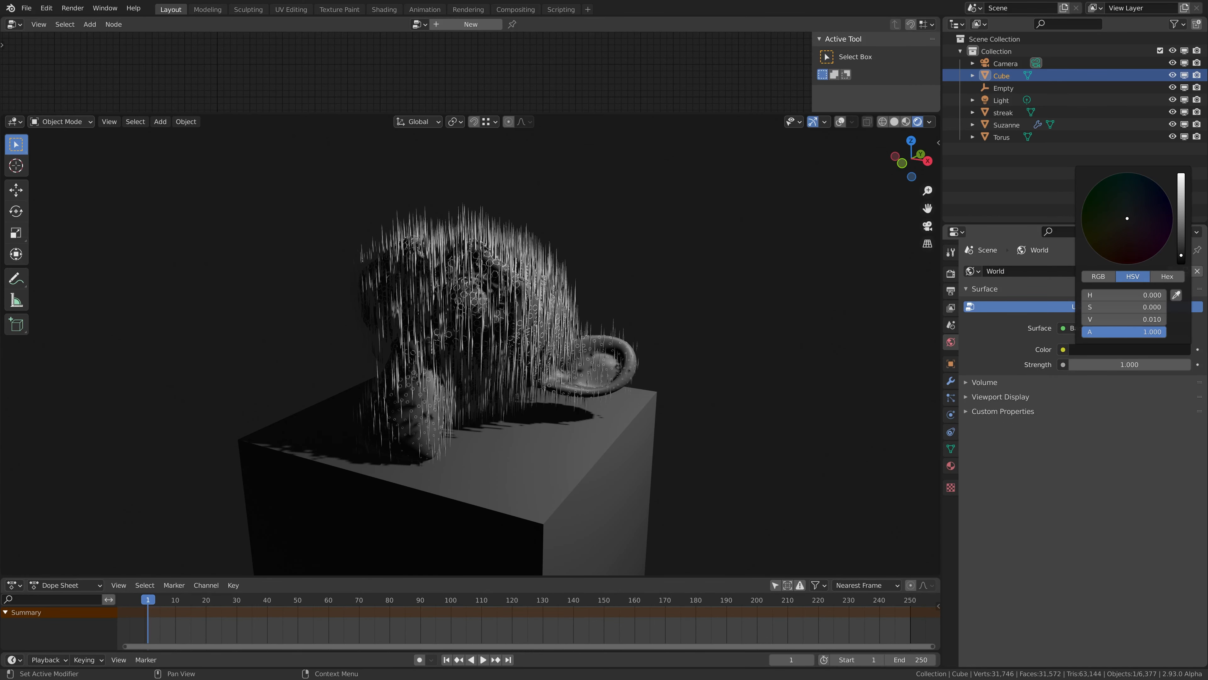
# Create a new material for the streak object and name it streak.
pyautogui.click(1004, 112)
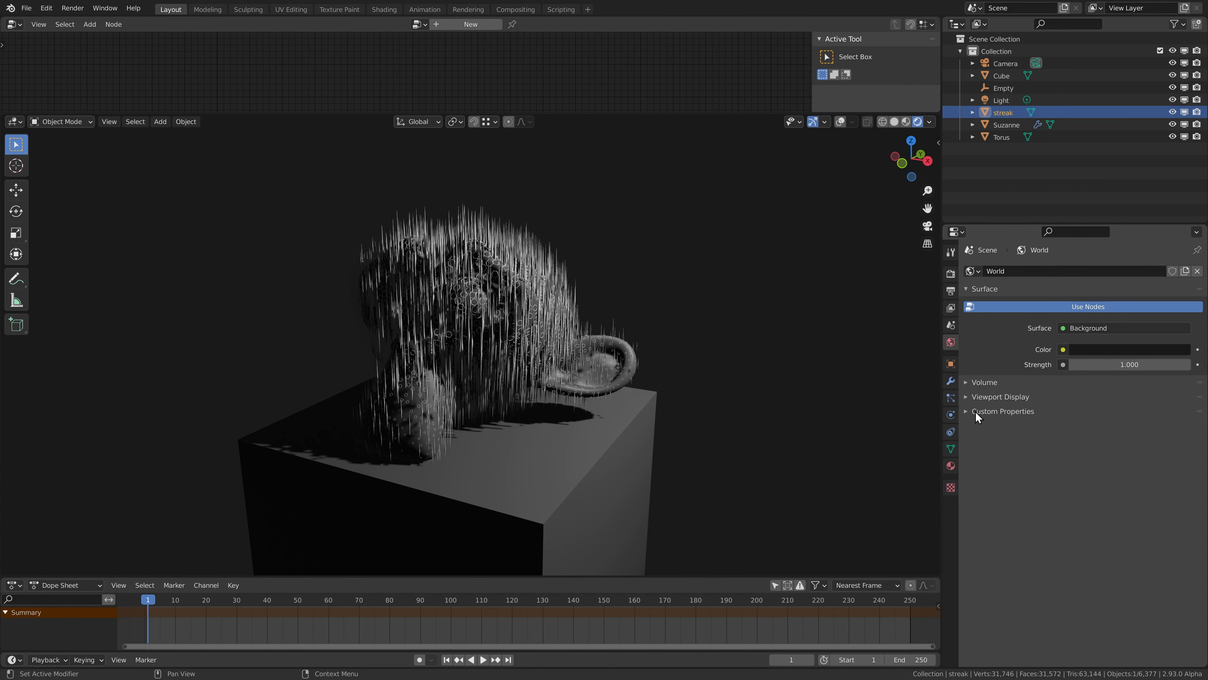
pyautogui.click(952, 465)
pyautogui.click(1040, 323)
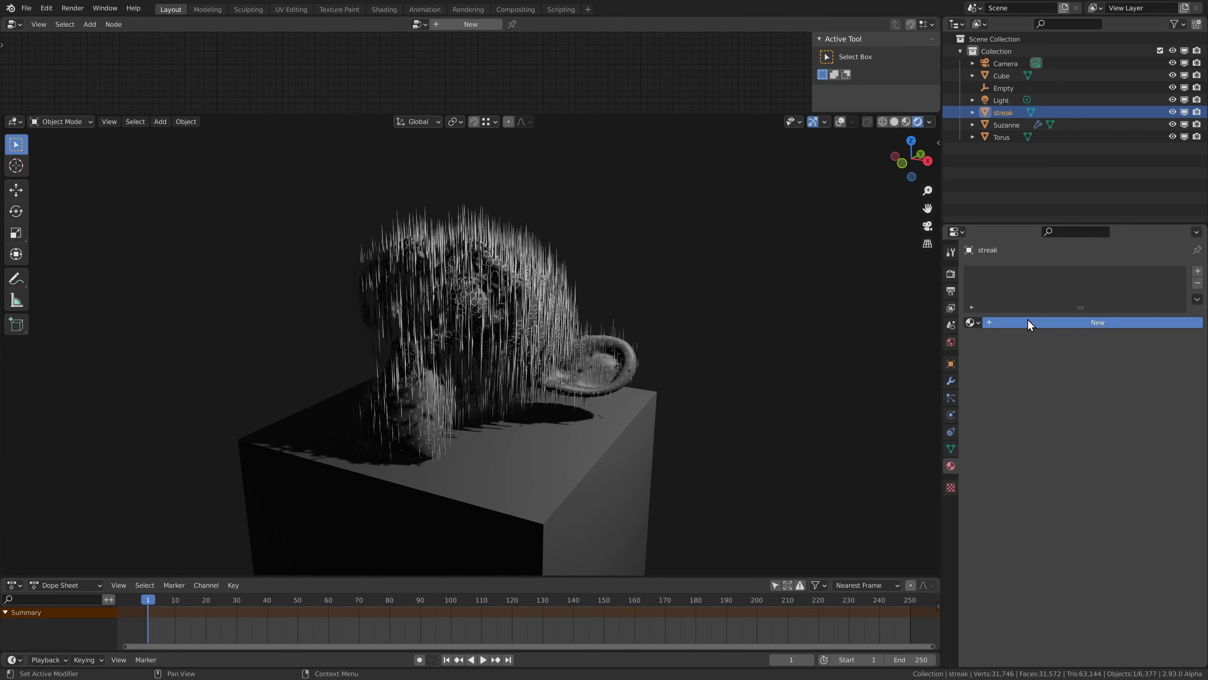
pyautogui.click(1041, 322)
pyautogui.write('streak')
pyautogui.press('Return')
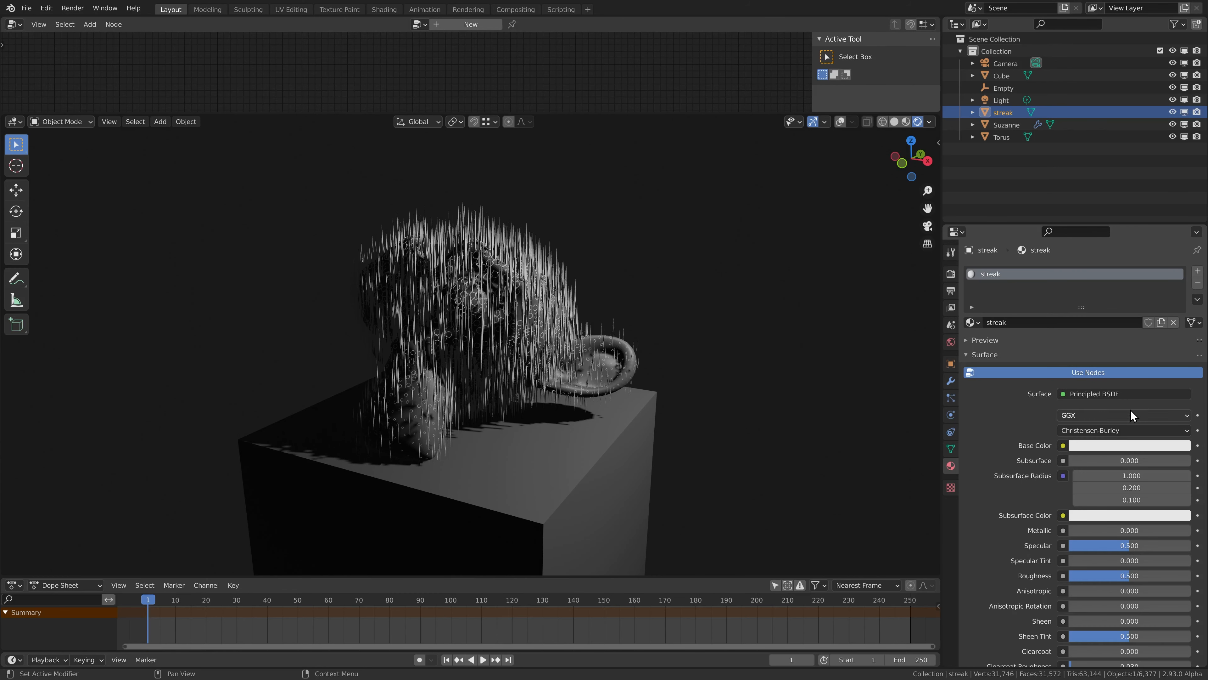
# Give the streak material a light blue emission color with an emission strength of 5.
pyautogui.scroll(-10, 1098, 394)
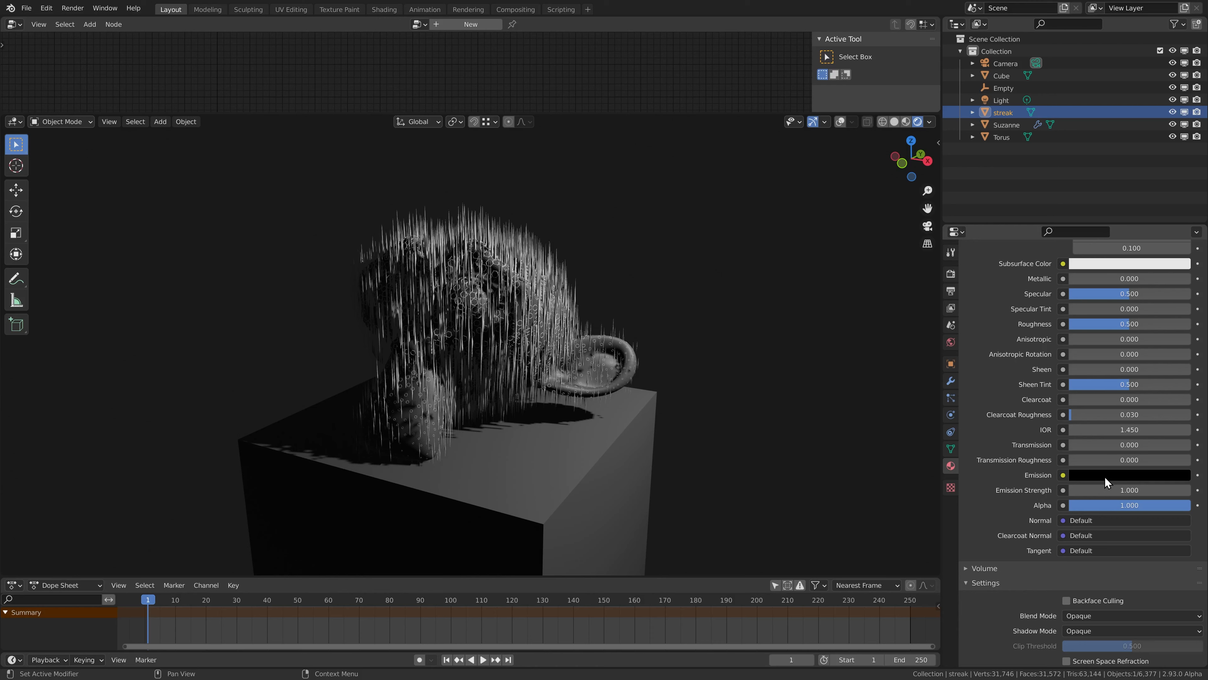
pyautogui.click(1103, 471)
pyautogui.moveTo(1182, 342); pyautogui.dragTo(1180, 288)
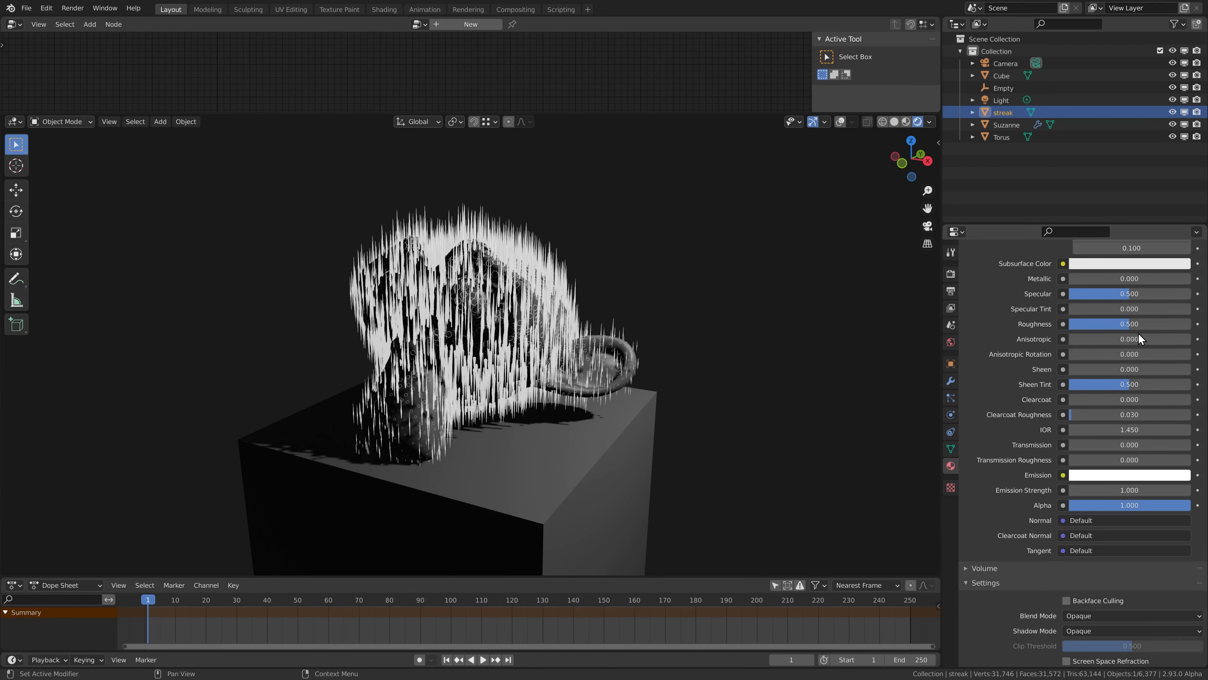
pyautogui.click(1134, 476)
pyautogui.moveTo(1138, 353); pyautogui.dragTo(1132, 326)
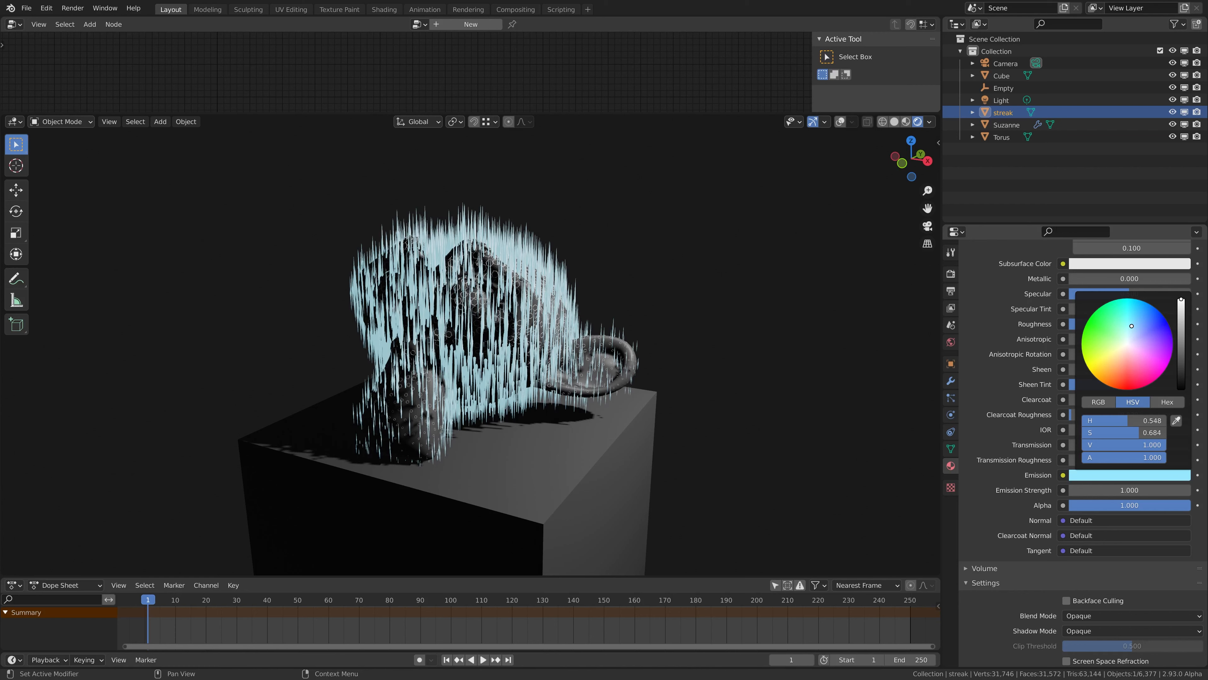
pyautogui.click(1118, 490)
pyautogui.write('5')
pyautogui.press('Return')
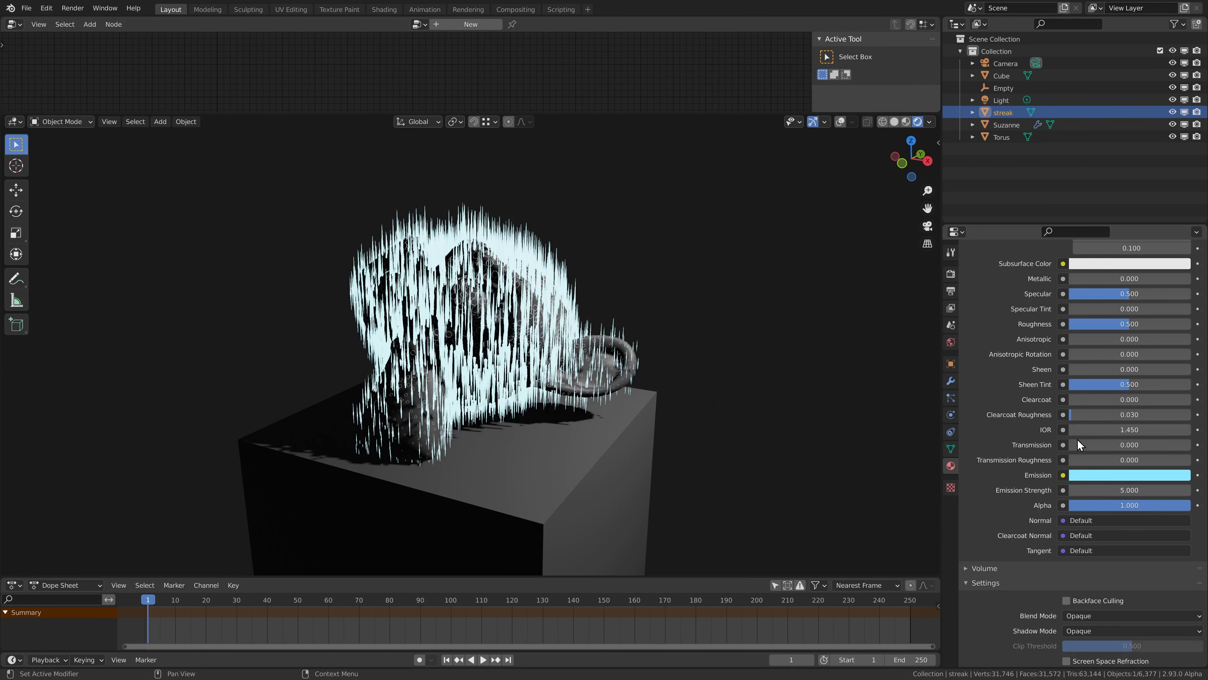
# Set the streak material's blend mode to Alpha Blend, shadow mode to None and alpha to 0.010.
pyautogui.scroll(-5, 1111, 533)
pyautogui.click(1107, 536)
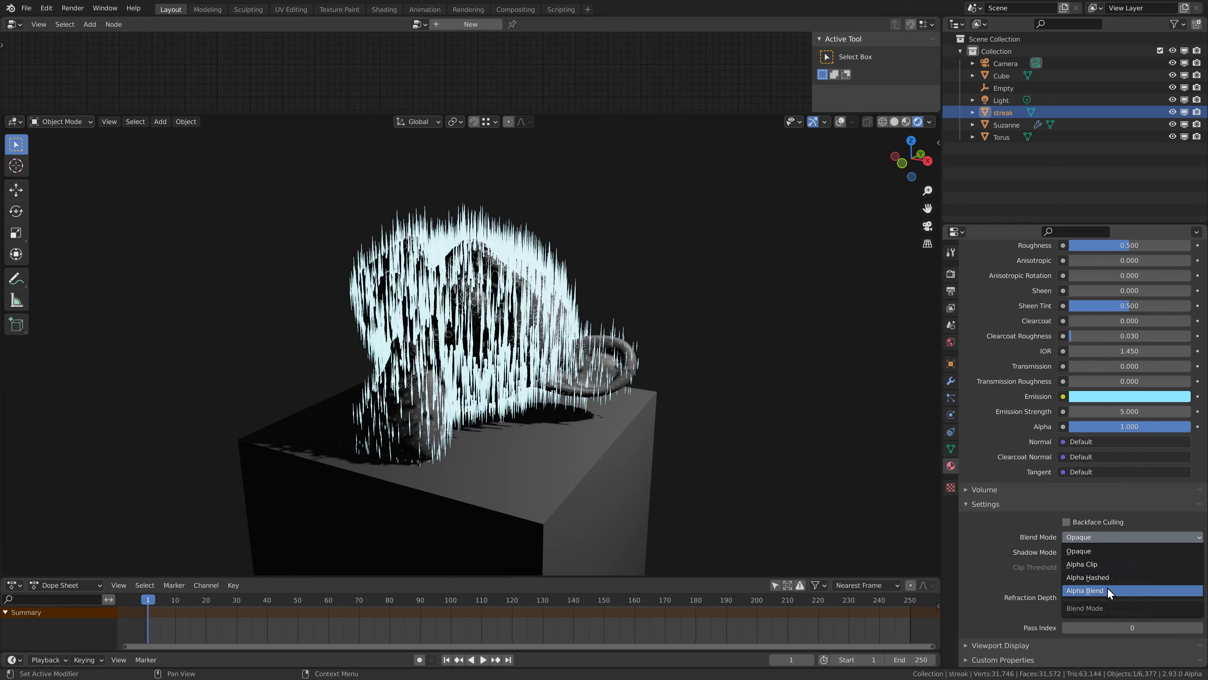
pyautogui.click(1107, 588)
pyautogui.click(1113, 552)
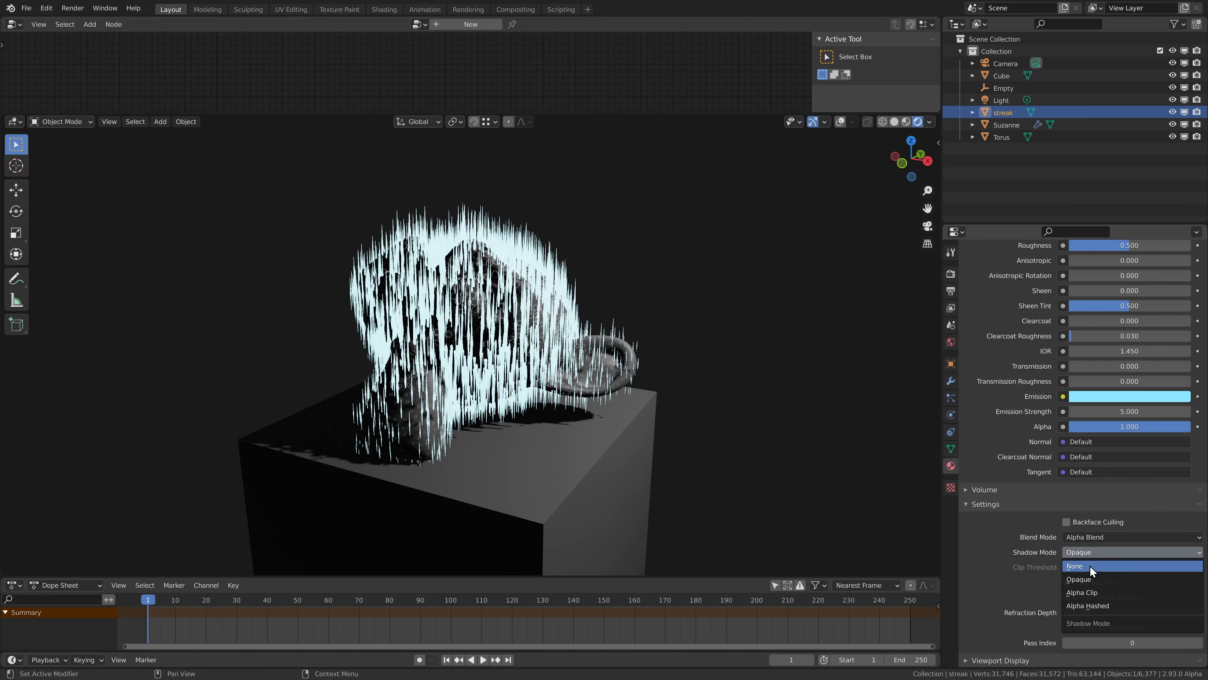
pyautogui.click(1133, 566)
pyautogui.click(1123, 429)
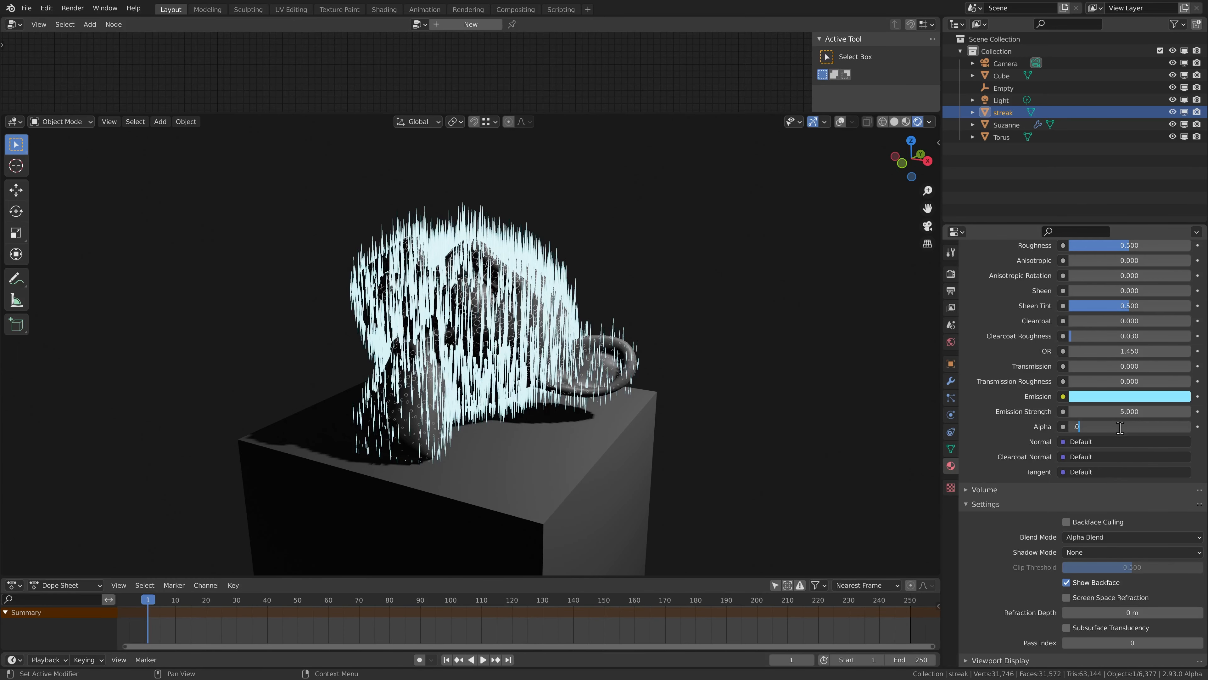
pyautogui.press('Return')
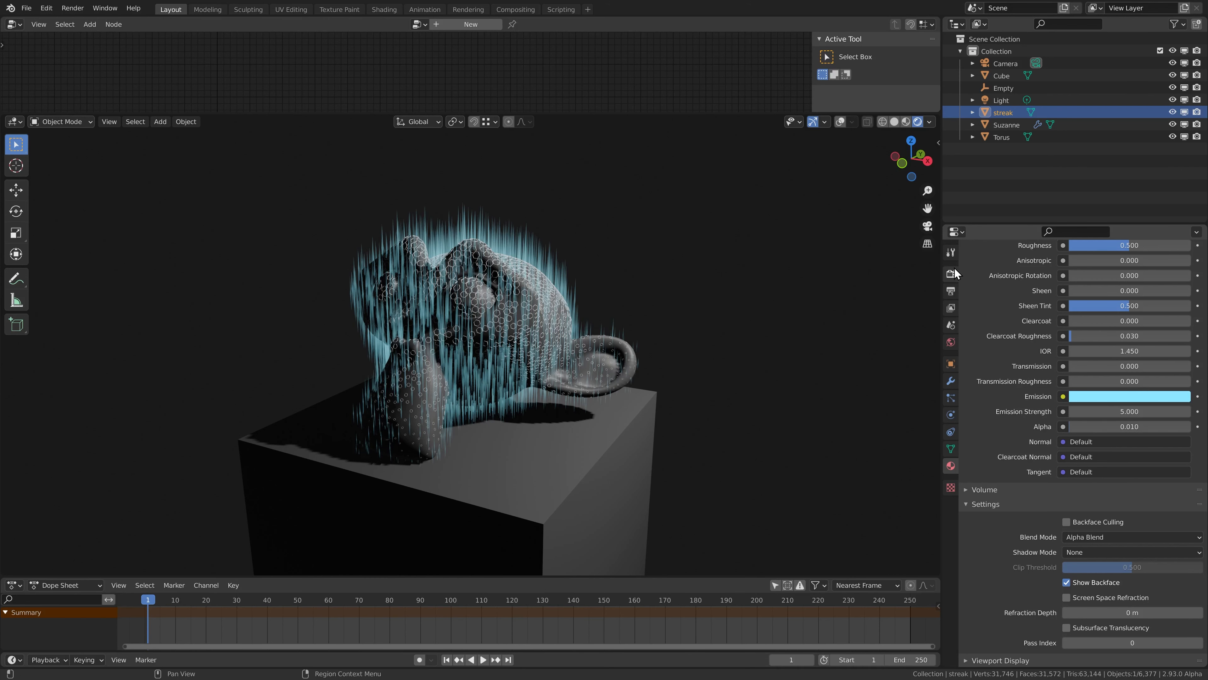
# Create a new material for the Torus object and name it torus.
pyautogui.click(1003, 137)
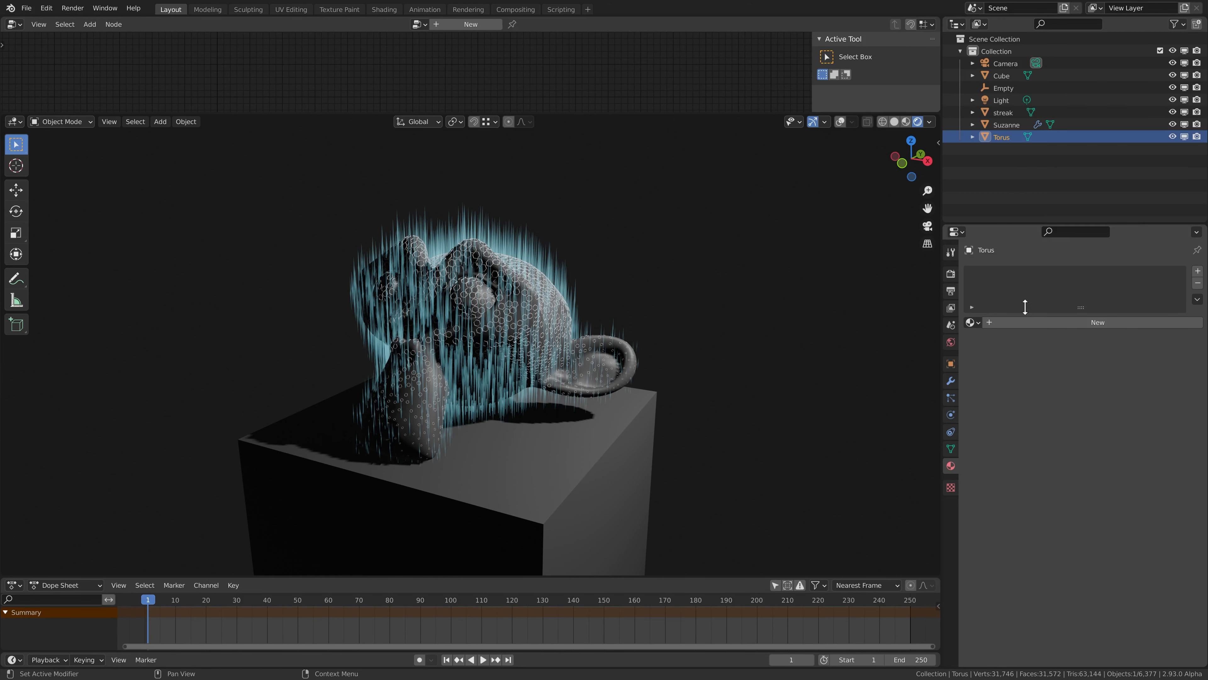
pyautogui.click(1032, 322)
pyautogui.doubleClick(1004, 321)
pyautogui.write('torus')
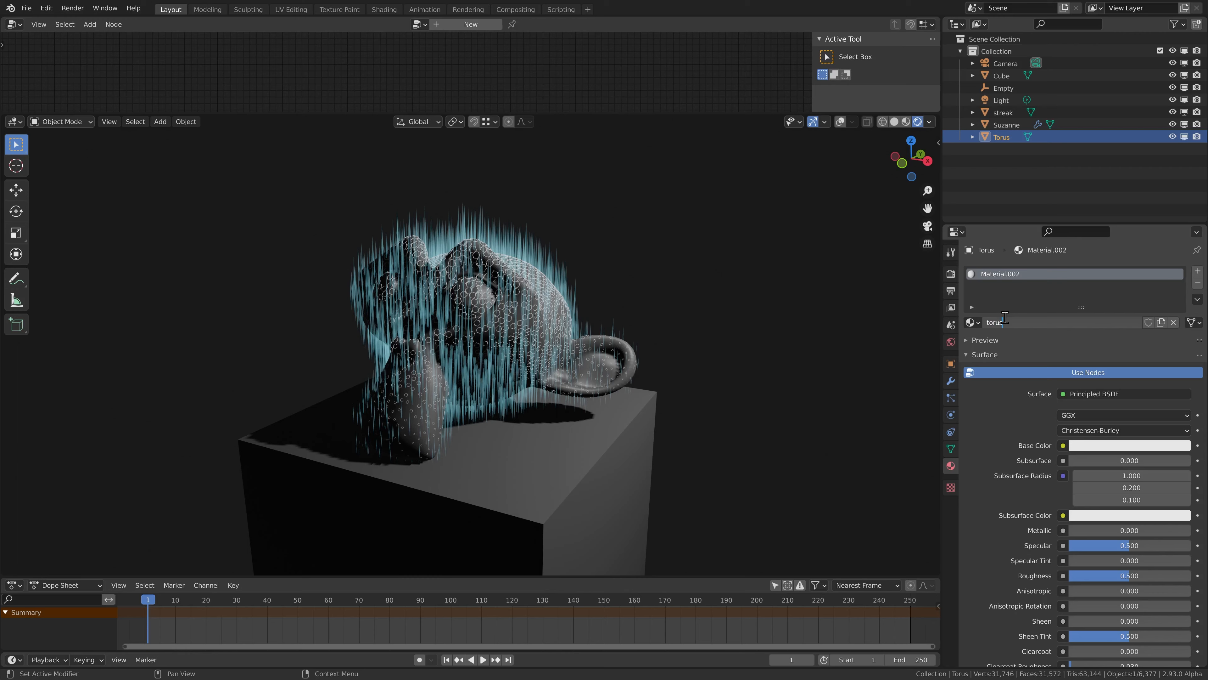
pyautogui.press('Return')
# Give the torus material a light blue emission color with an emission strength of 5.
pyautogui.scroll(-8, 1032, 383)
pyautogui.click(1104, 538)
pyautogui.moveTo(1180, 422); pyautogui.dragTo(1179, 358)
pyautogui.click(1111, 538)
pyautogui.moveTo(1130, 416); pyautogui.dragTo(1131, 395)
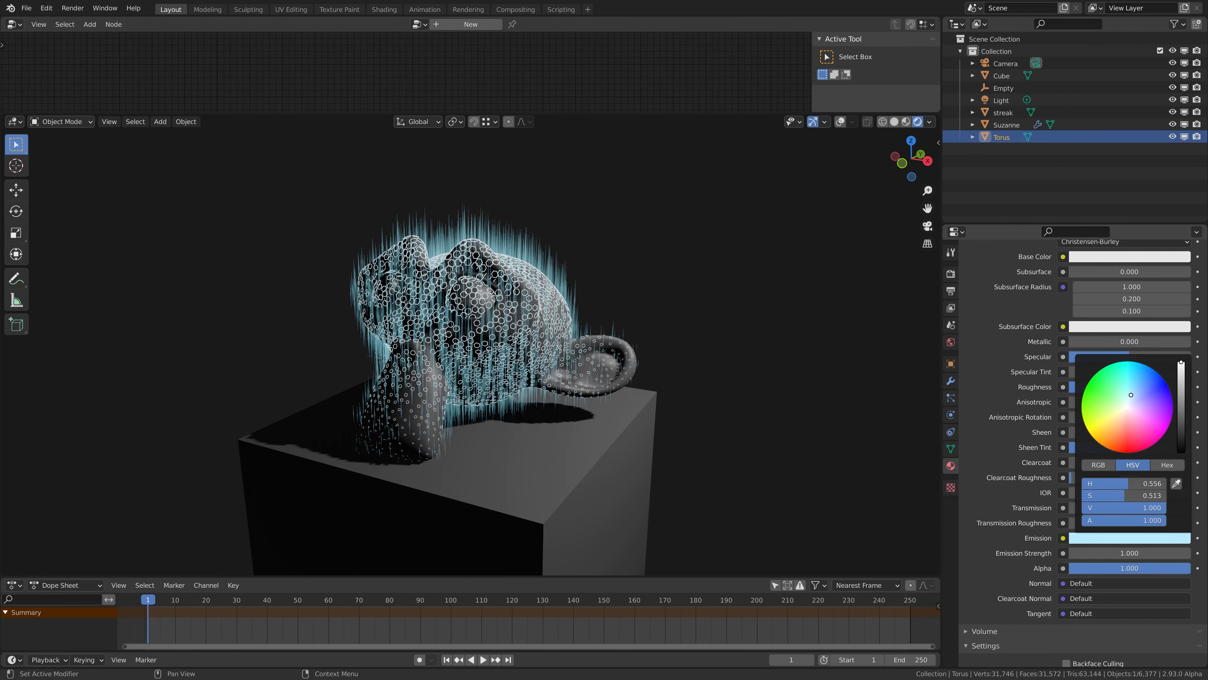
pyautogui.click(1105, 554)
pyautogui.write('5')
pyautogui.press('Return')
# Set the torus material's blend mode to Alpha Blend, shadow mode to None and alpha to 0.5.
pyautogui.scroll(-5, 1094, 548)
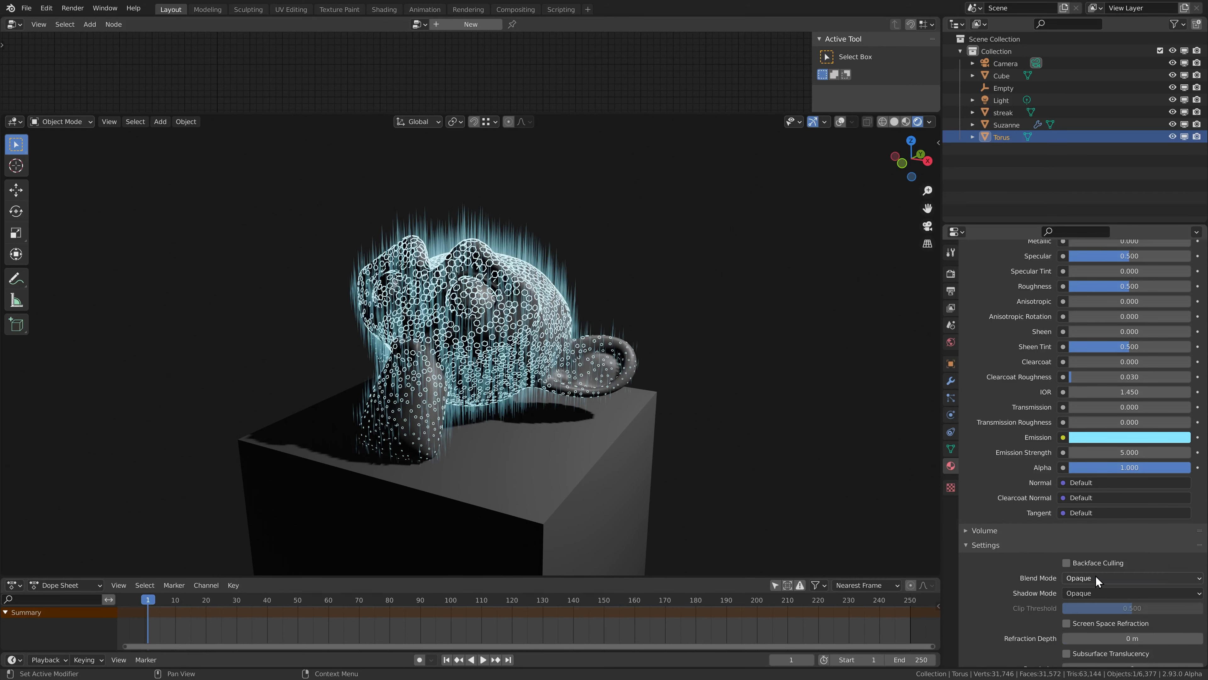
pyautogui.click(1098, 578)
pyautogui.click(1096, 628)
pyautogui.click(1090, 594)
pyautogui.click(1086, 607)
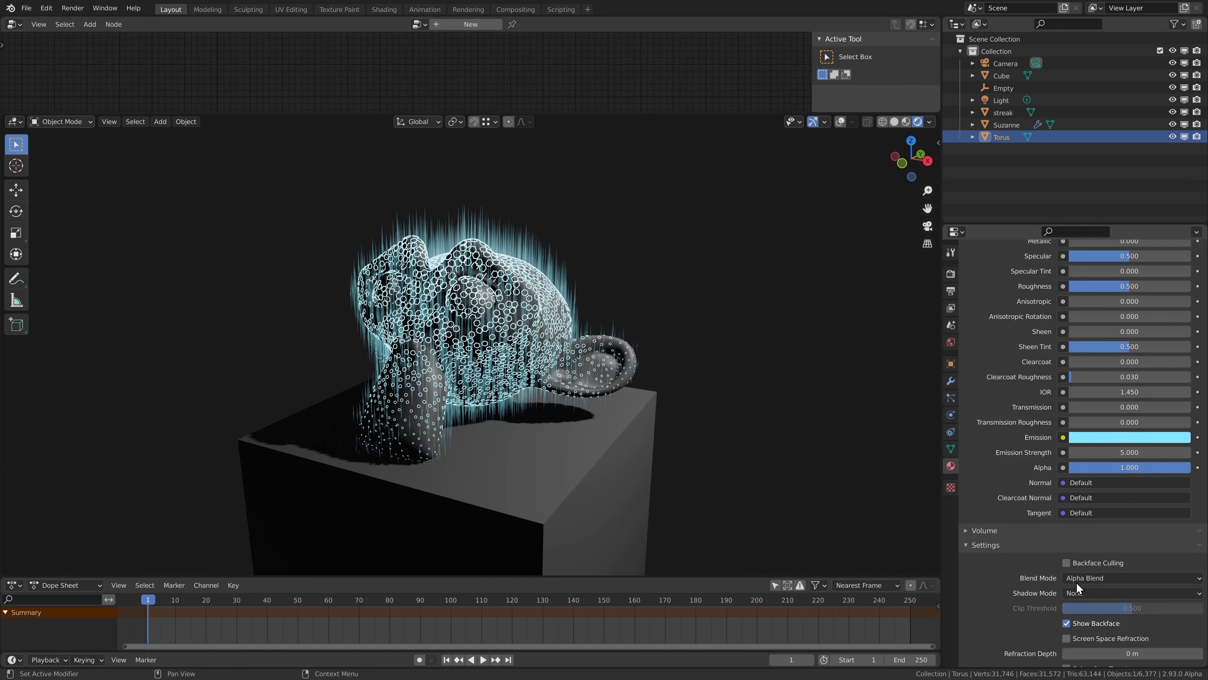
pyautogui.doubleClick(1109, 467)
pyautogui.write('0.5')
pyautogui.press('Return')
pyautogui.moveTo(547, 371); pyautogui.dragTo(614, 376, button='middle')
# Enable Ambient Occlusion in the Eevee render settings.
pyautogui.click(951, 274)
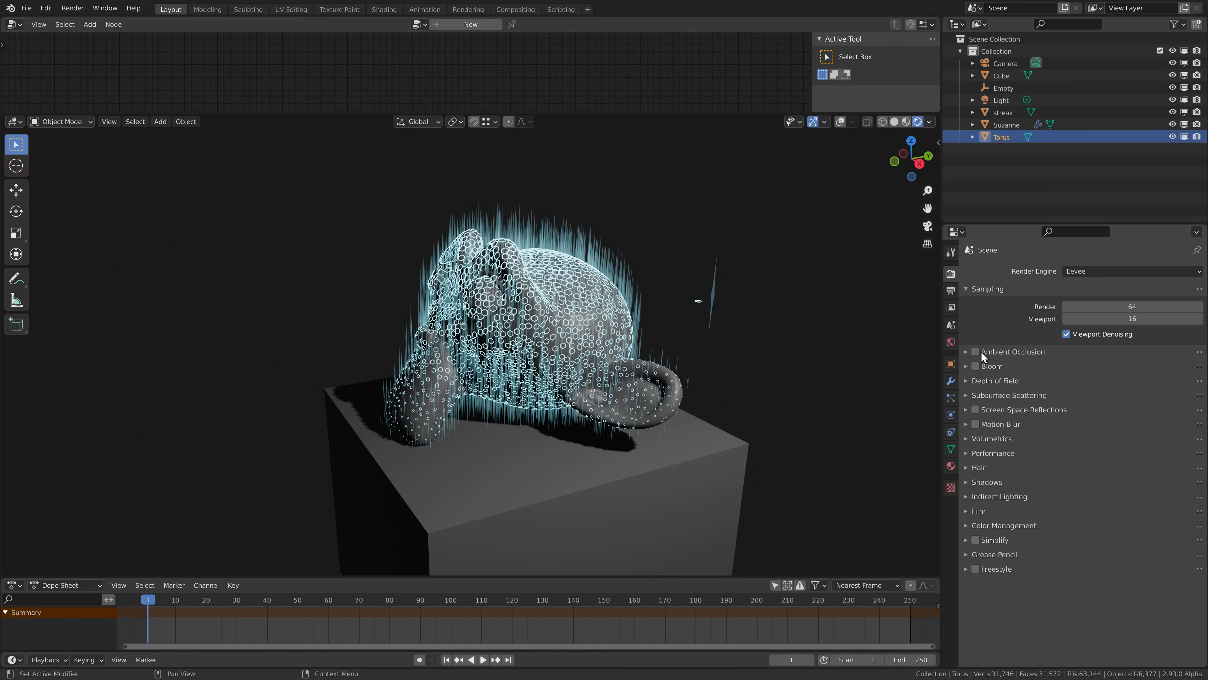
pyautogui.click(968, 352)
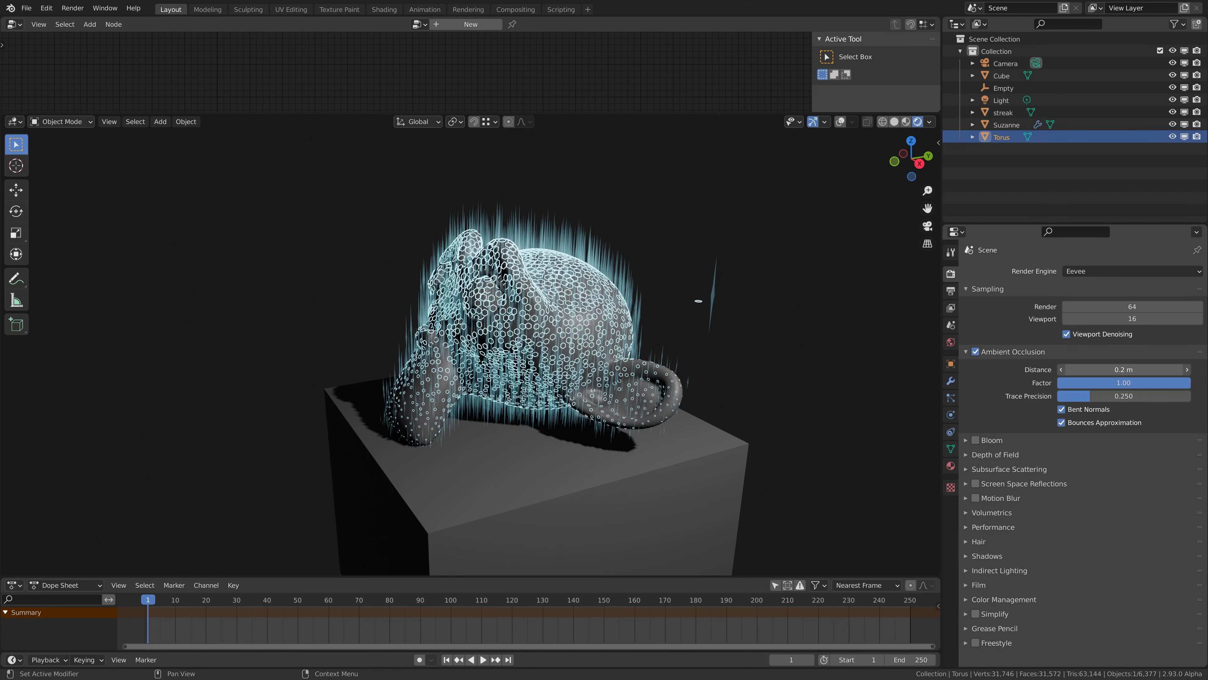
pyautogui.click(1089, 368)
pyautogui.click(963, 351)
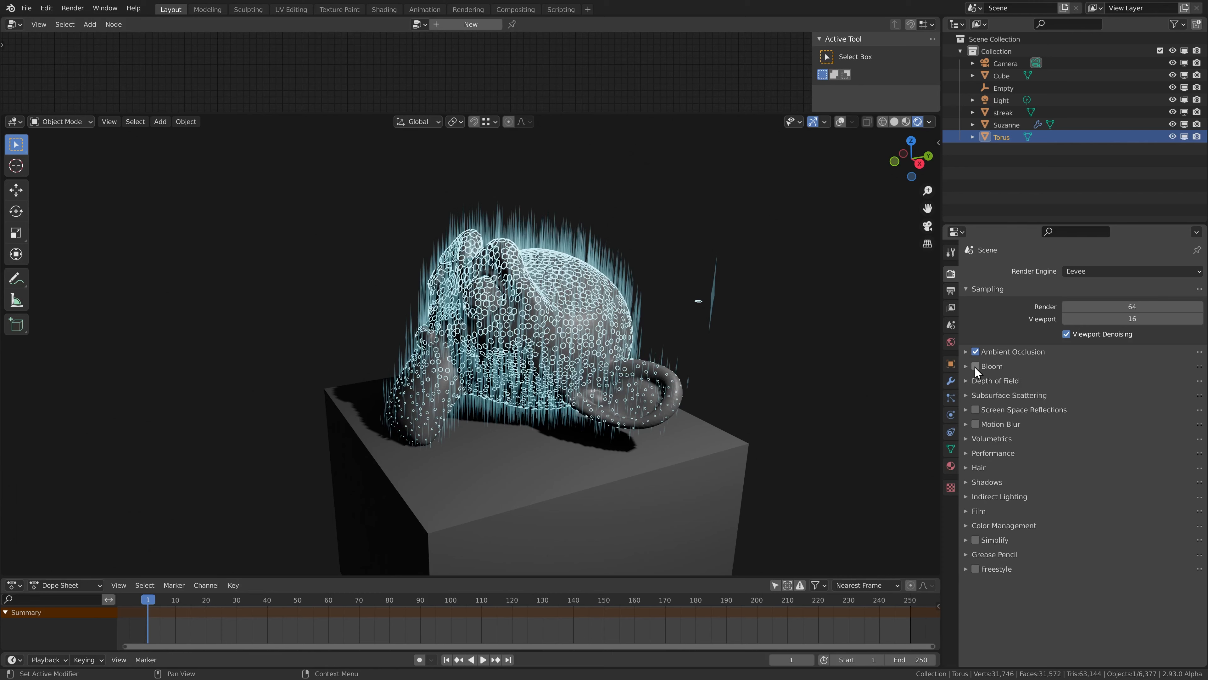
# Enable Bloom in the render settings and raise its threshold to 1.524, comparing the scene with and without it.
pyautogui.click(975, 366)
pyautogui.click(966, 366)
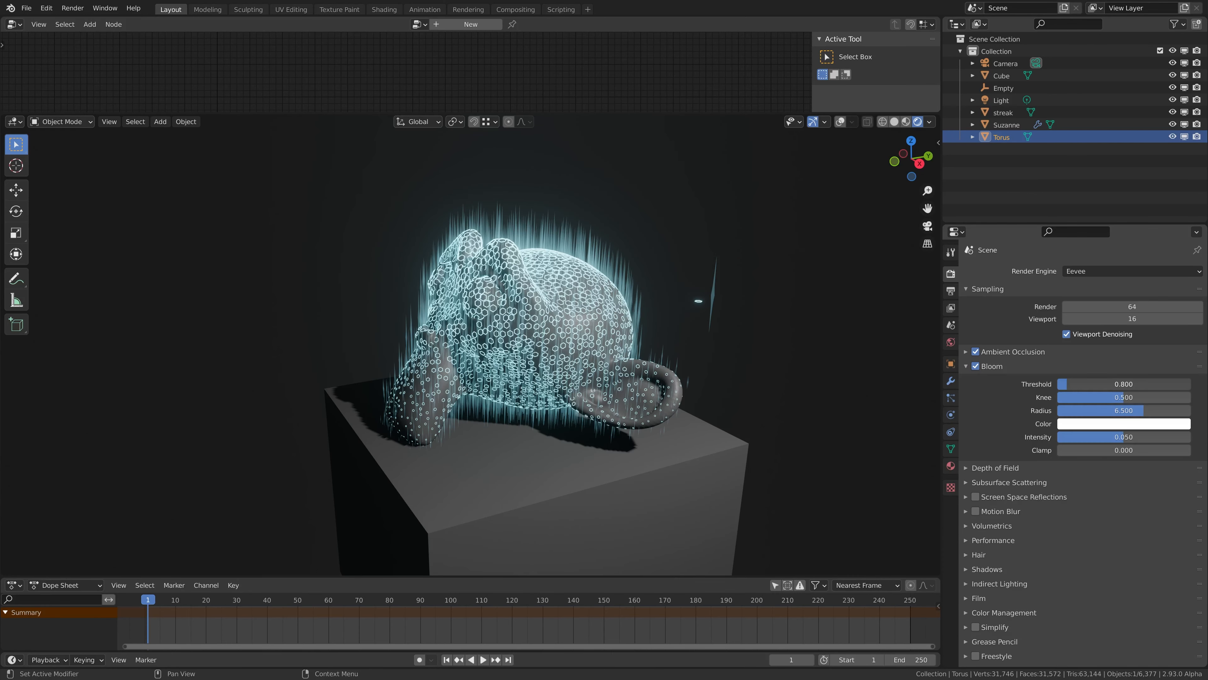
pyautogui.moveTo(1113, 384); pyautogui.dragTo(1119, 385)
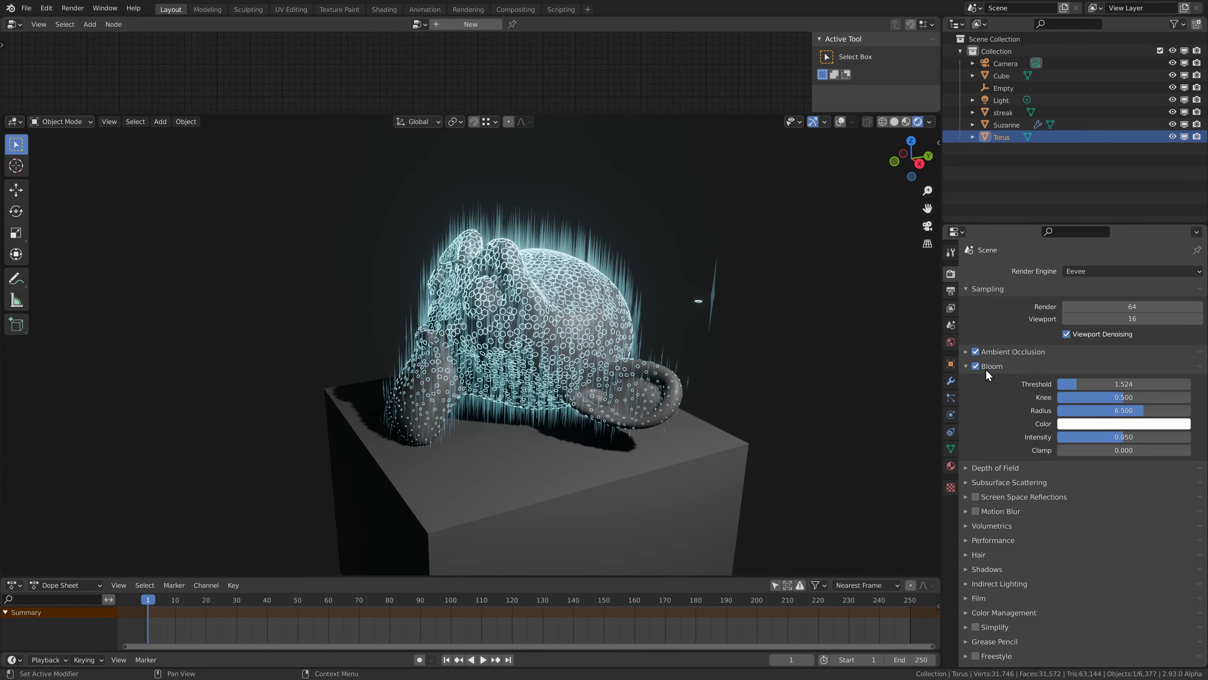
pyautogui.click(976, 366)
pyautogui.click(976, 366)
# Show the viewport overlays and set the point light's radius to 1 m.
pyautogui.moveTo(539, 386); pyautogui.dragTo(522, 358, button='middle')
pyautogui.hotkey('shift', 'alt', 'z')
pyautogui.moveTo(533, 268); pyautogui.dragTo(567, 337, button='middle')
pyautogui.scroll(-1, 476, 362)
pyautogui.scroll(-3, 476, 365)
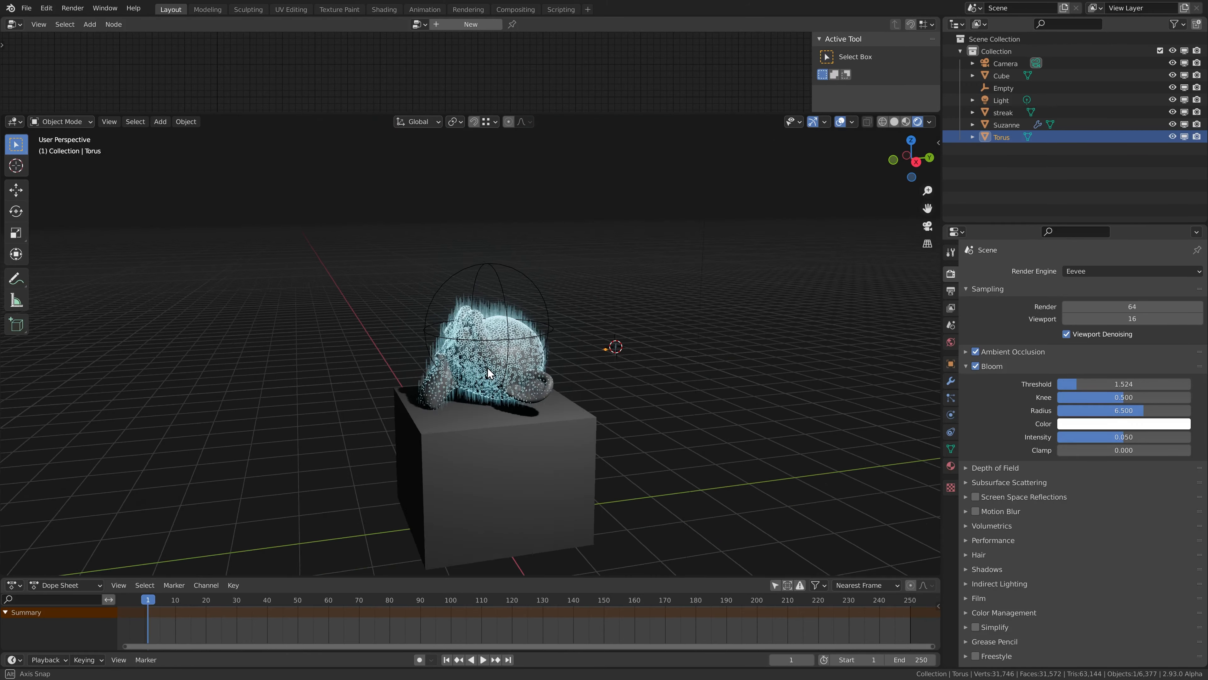
pyautogui.moveTo(475, 381); pyautogui.dragTo(511, 387, button='middle')
pyautogui.scroll(-3, 511, 388)
pyautogui.click(621, 240)
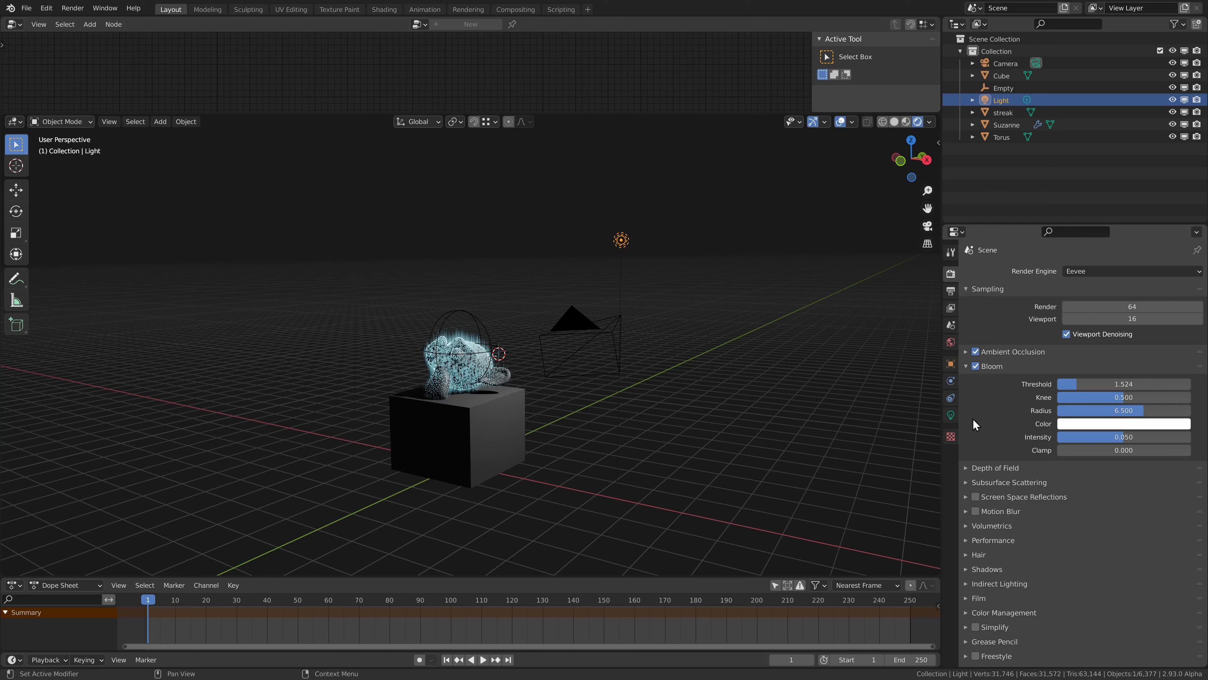
pyautogui.click(951, 414)
pyautogui.click(1108, 376)
pyautogui.write('1')
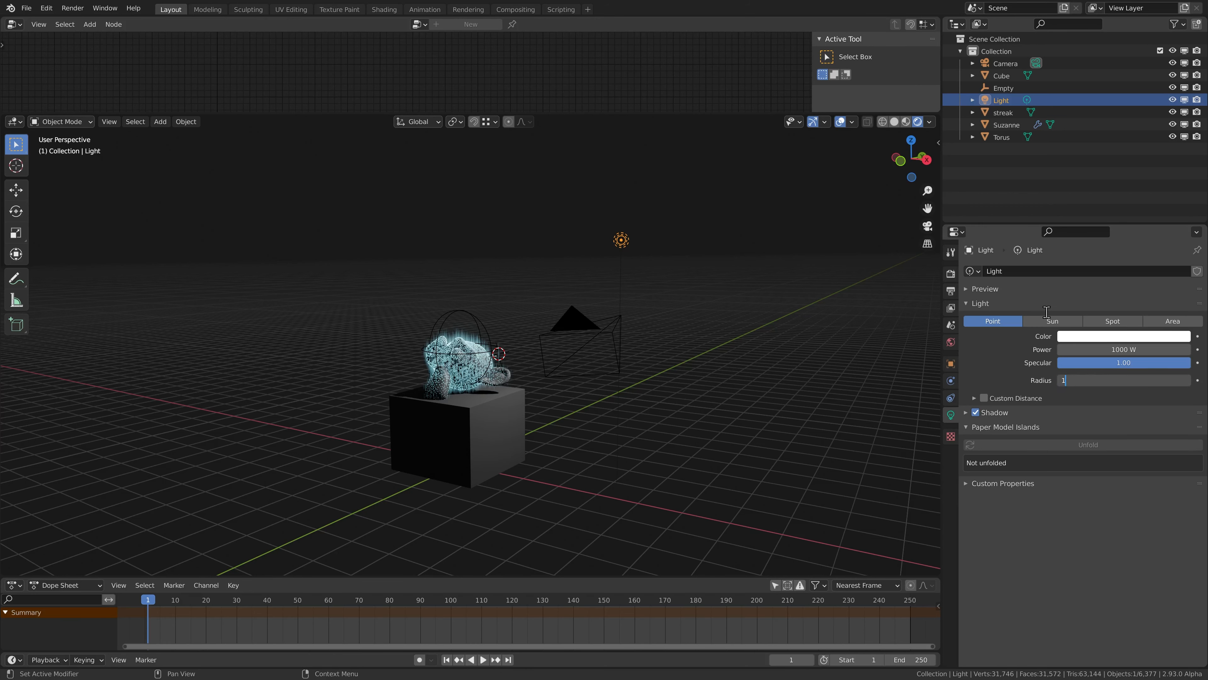
# Set the cube shadow resolution to 1024 px in the render settings.
pyautogui.click(950, 274)
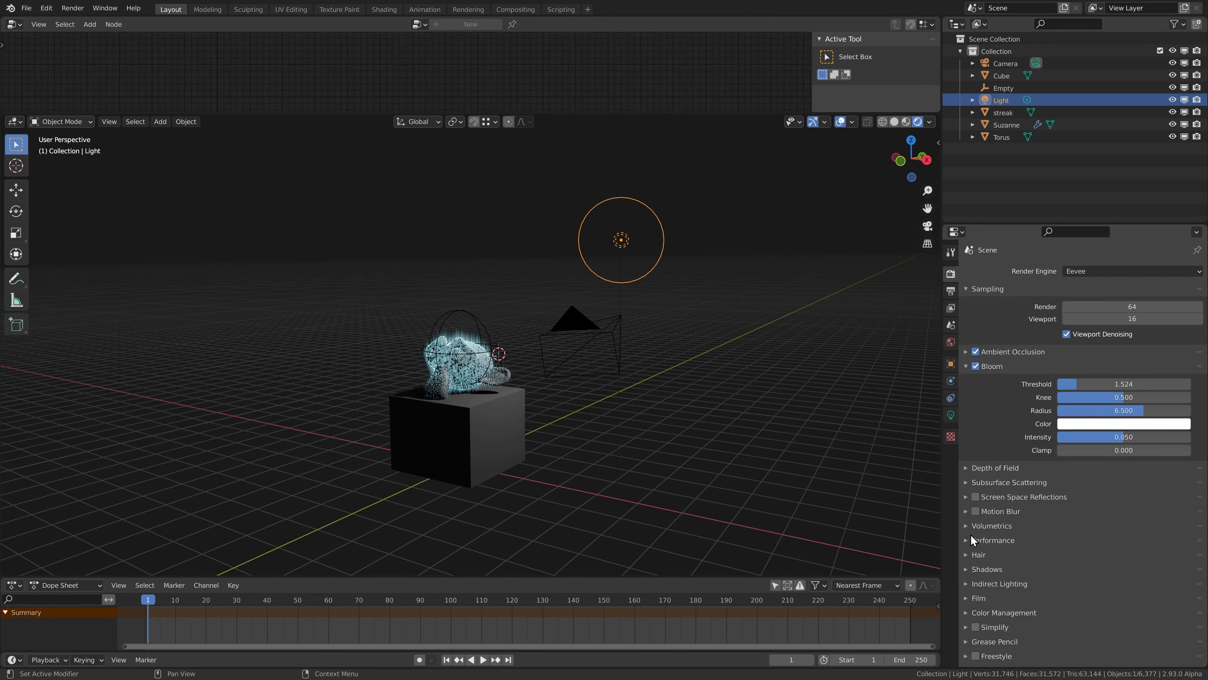
pyautogui.click(980, 569)
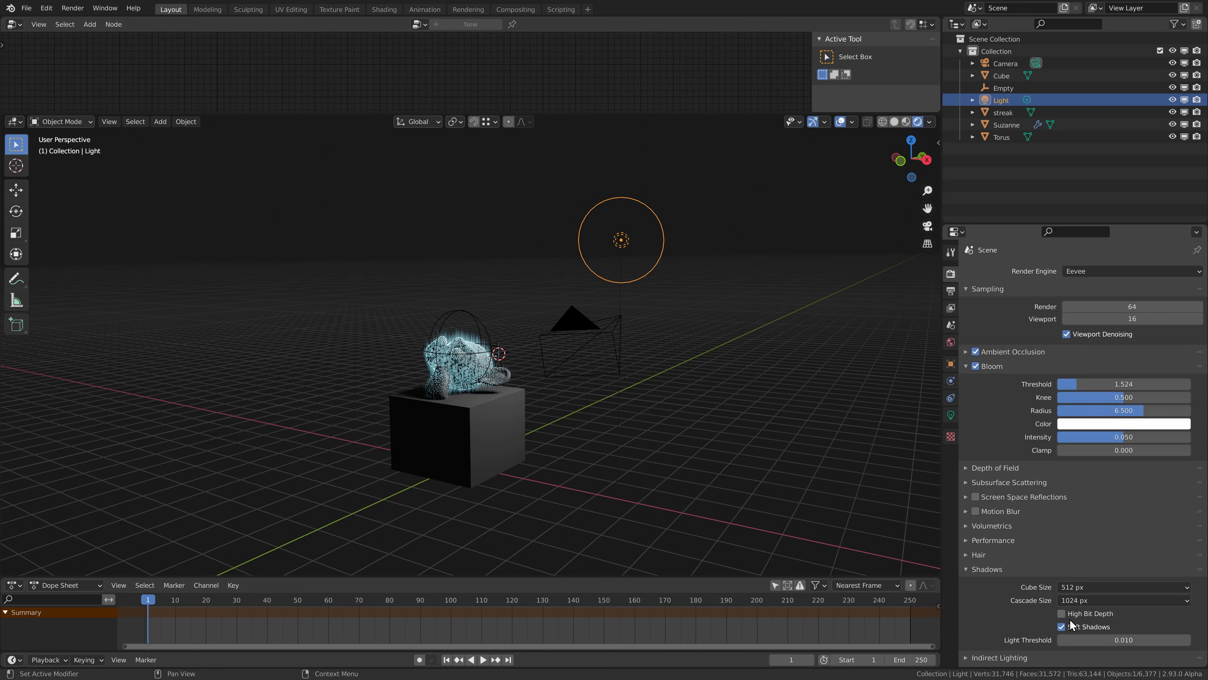
pyautogui.click(1077, 587)
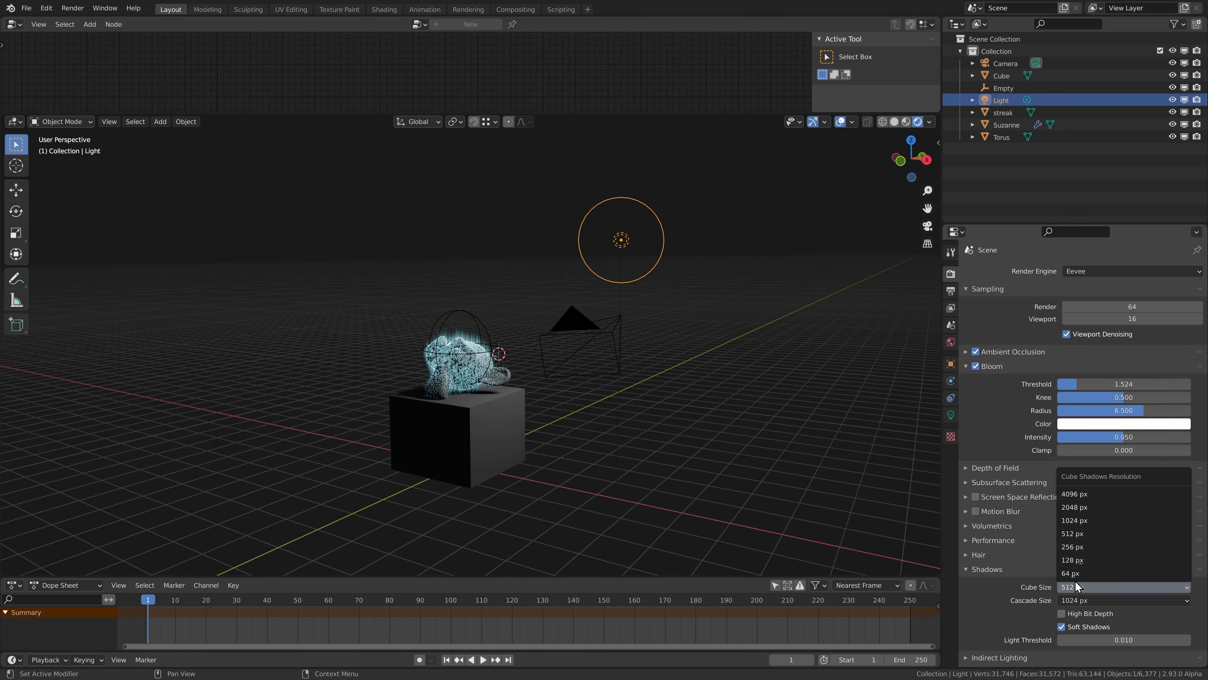
pyautogui.click(1080, 522)
# Duplicate the point light and place the copy on the opposite side of the monkey head, near its face.
pyautogui.moveTo(692, 335); pyautogui.dragTo(758, 319, button='middle')
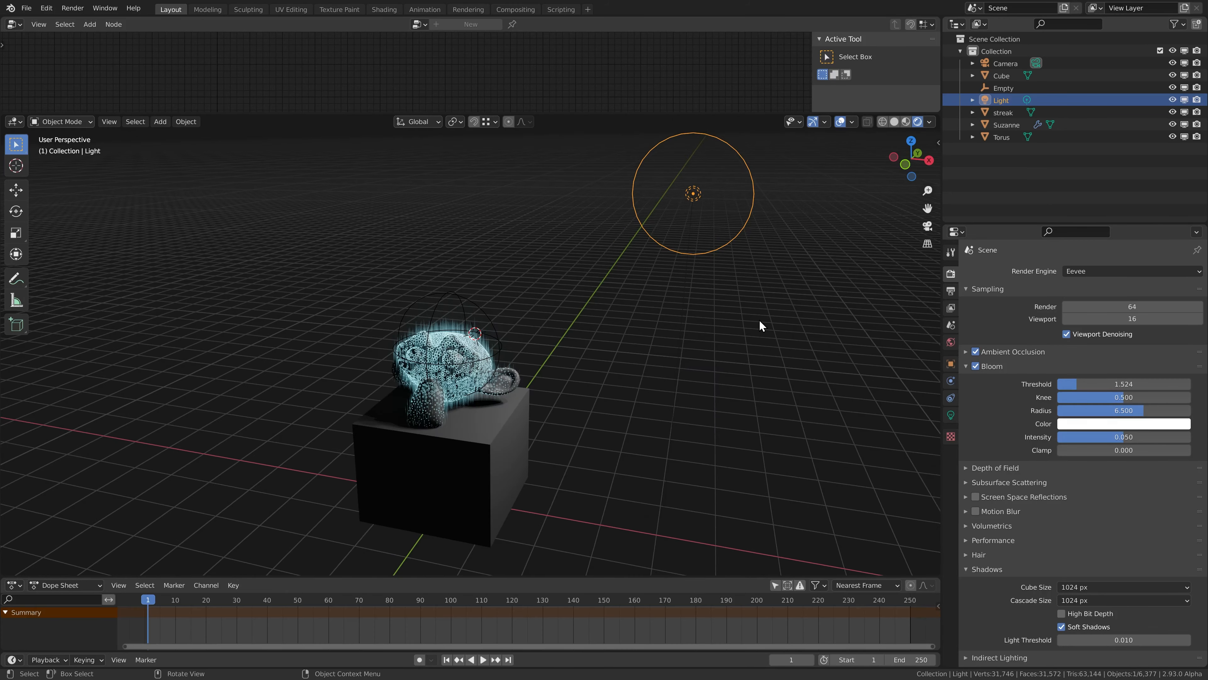
pyautogui.hotkey('shift', 'd')
pyautogui.click(281, 370)
pyautogui.keyDown('shift'); pyautogui.moveTo(310, 376); pyautogui.dragTo(396, 363, button='middle'); pyautogui.keyUp('shift')
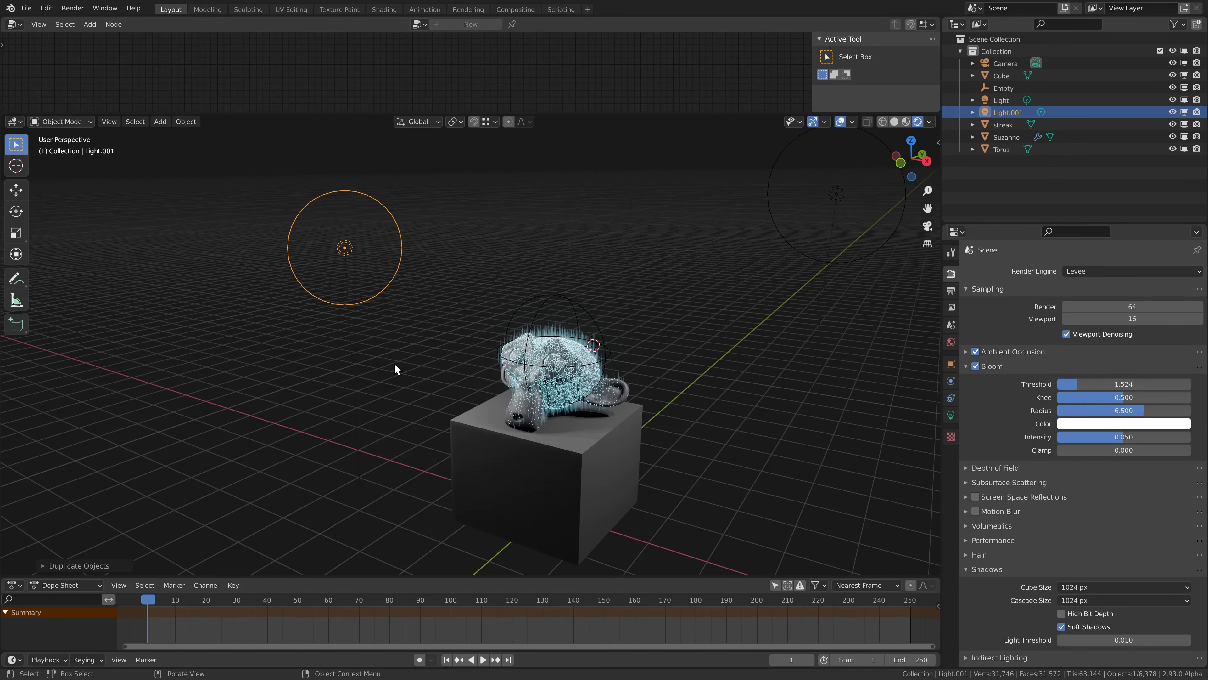
pyautogui.scroll(1, 503, 376)
pyautogui.moveTo(503, 375); pyautogui.dragTo(446, 368, button='middle')
pyautogui.press('g')
pyautogui.click(448, 407)
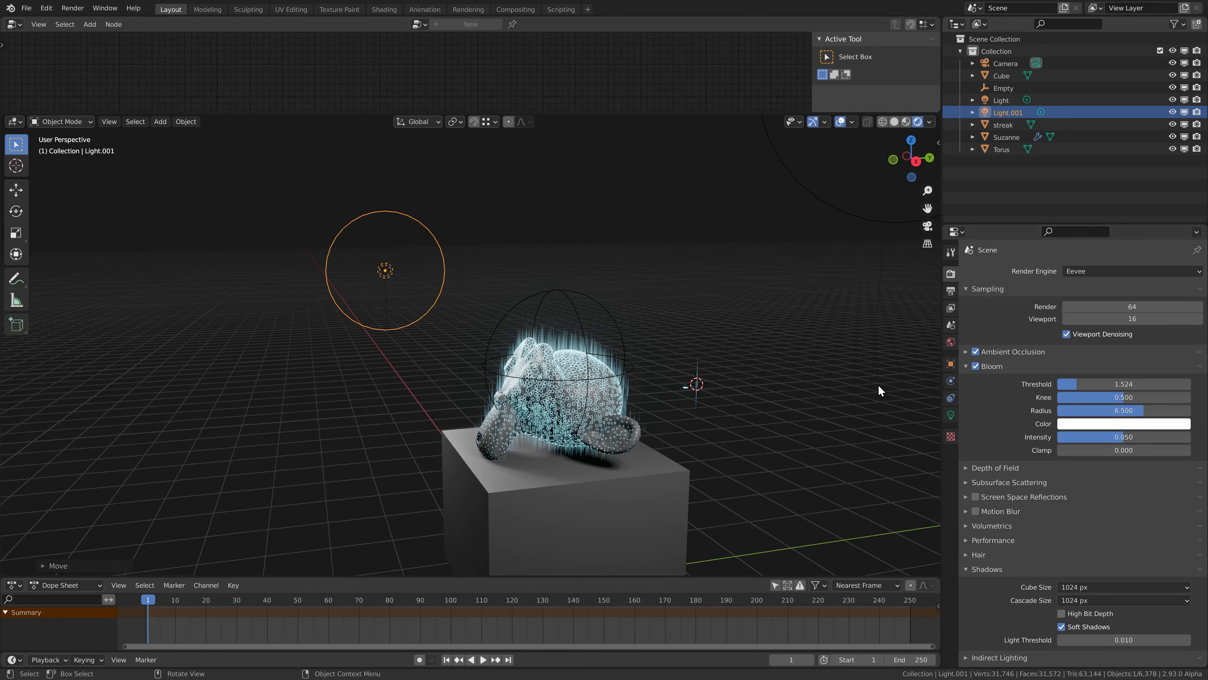
# Give the duplicated light a warm pale yellow color.
pyautogui.click(953, 412)
pyautogui.click(1078, 336)
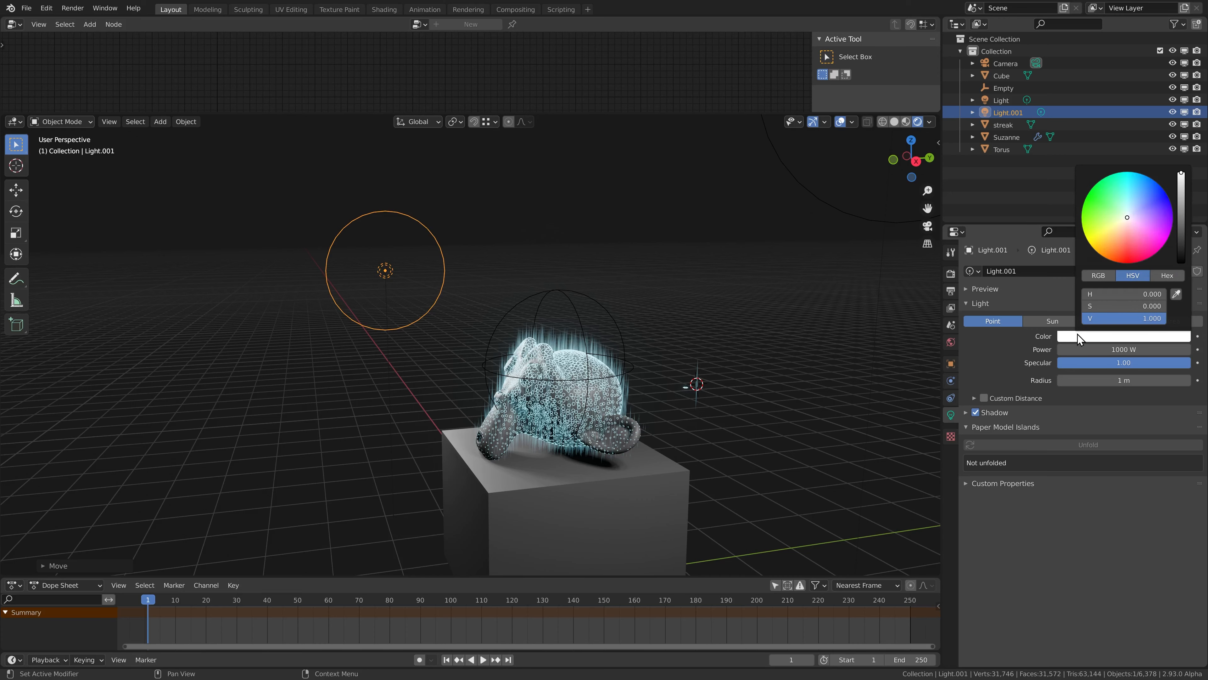
pyautogui.click(1123, 228)
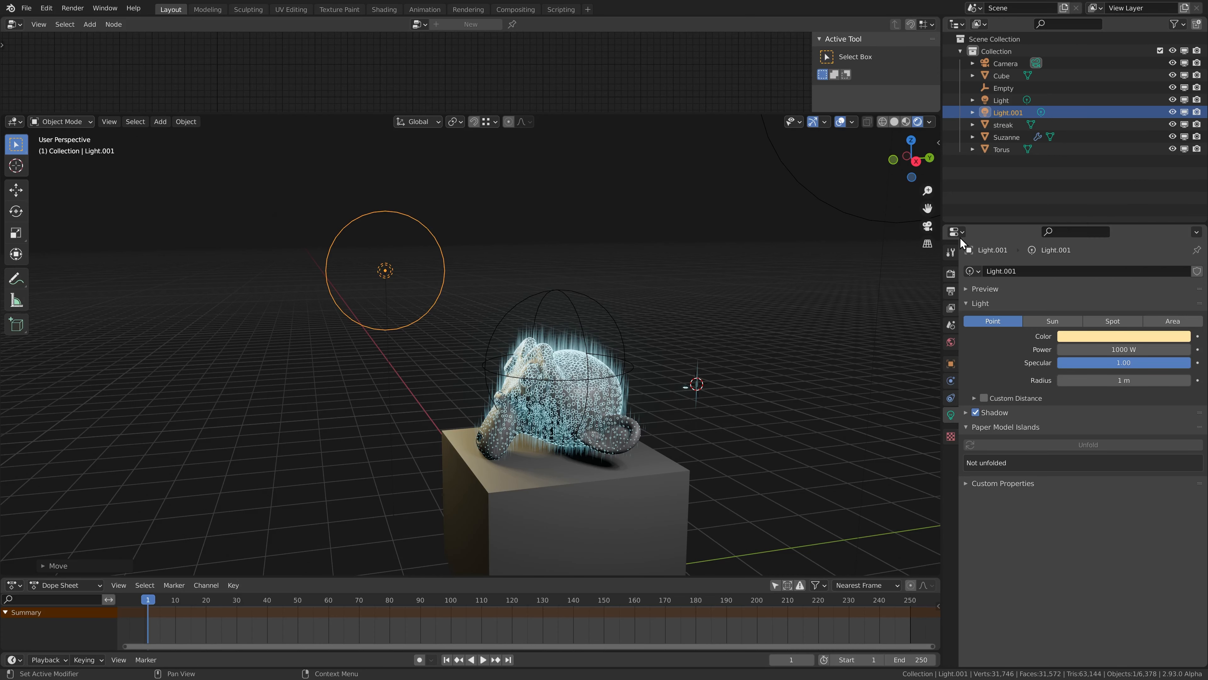
# Give the original point light a light blue color with hue about 0.580 and saturation about 0.395.
pyautogui.scroll(-3, 621, 270)
pyautogui.click(758, 215)
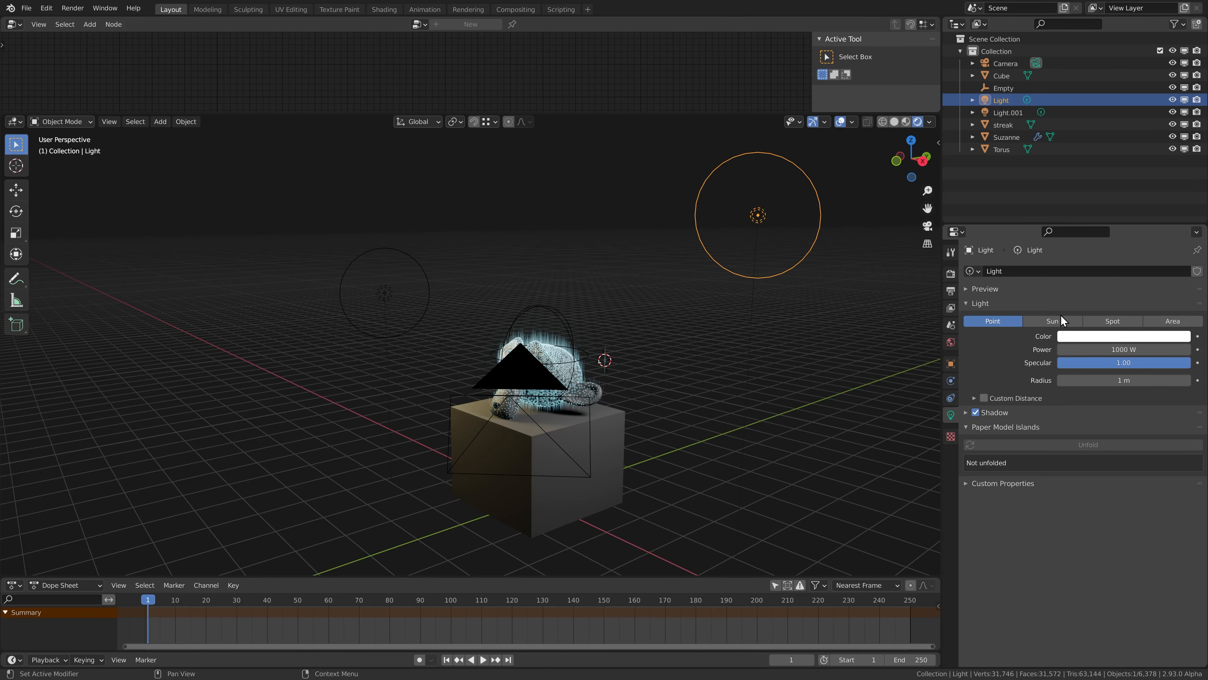
pyautogui.click(1084, 336)
pyautogui.click(1146, 211)
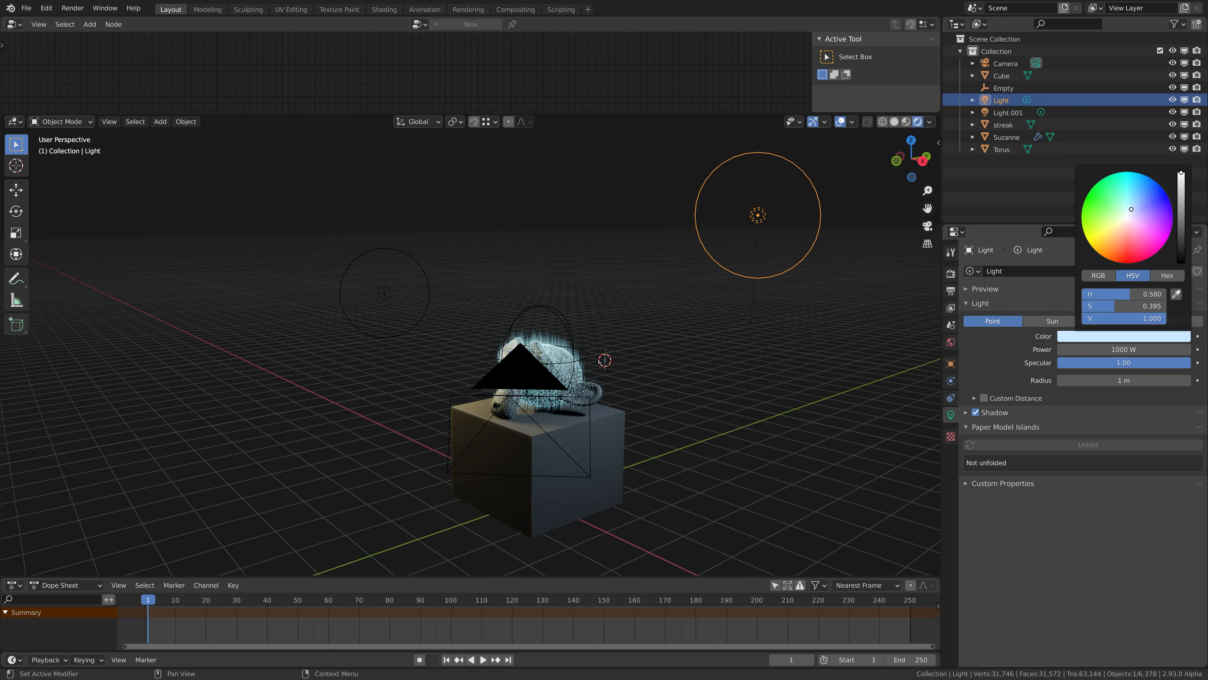
# Move the sphere empty across the monkey head toward its face with overlays hidden to shift where the rings and streaks appear.
pyautogui.moveTo(514, 336)
pyautogui.mouseDown(button='middle')
pyautogui.moveTo(548, 360)
pyautogui.moveTo(495, 344)
pyautogui.mouseUp(button='middle')
pyautogui.scroll(4, 456, 391)
pyautogui.hotkey('alt', 'shift', 'z')
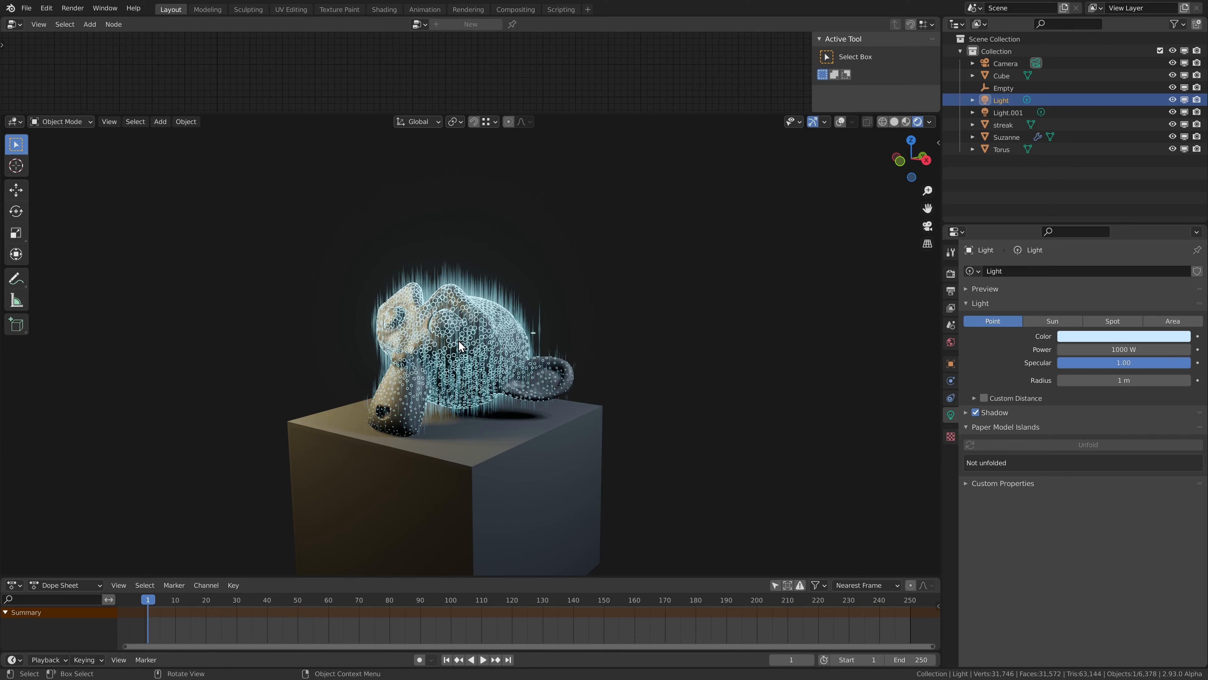
pyautogui.moveTo(460, 346); pyautogui.dragTo(511, 284, button='middle')
pyautogui.hotkey('alt', 'shift', 'z')
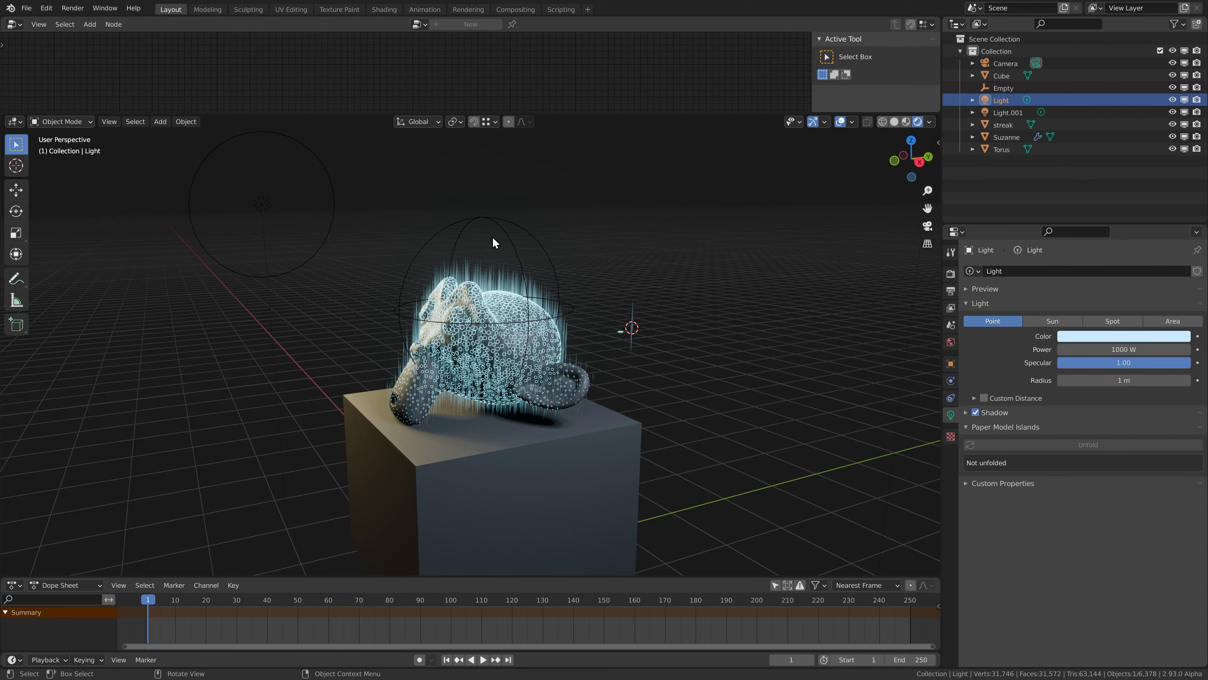
pyautogui.click(490, 217)
pyautogui.moveTo(491, 238); pyautogui.dragTo(497, 276, button='middle')
pyautogui.scroll(3, 499, 280)
pyautogui.hotkey('alt', 'shift', 'z')
pyautogui.press('g')
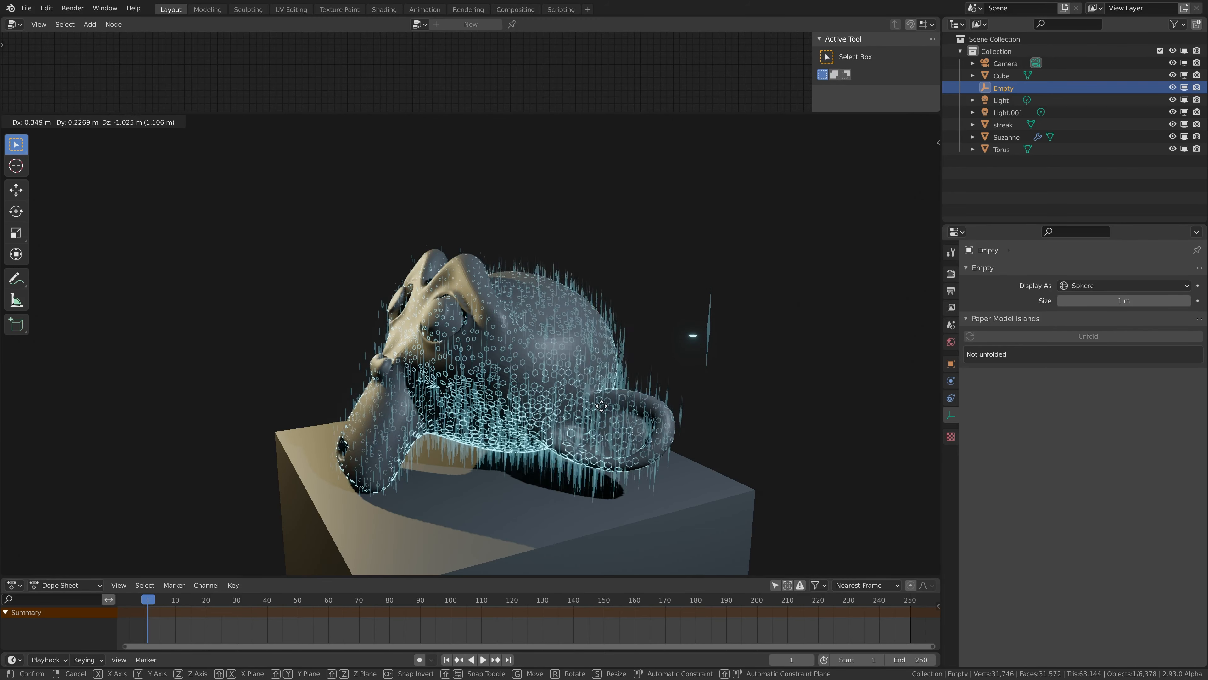
pyautogui.click(500, 492)
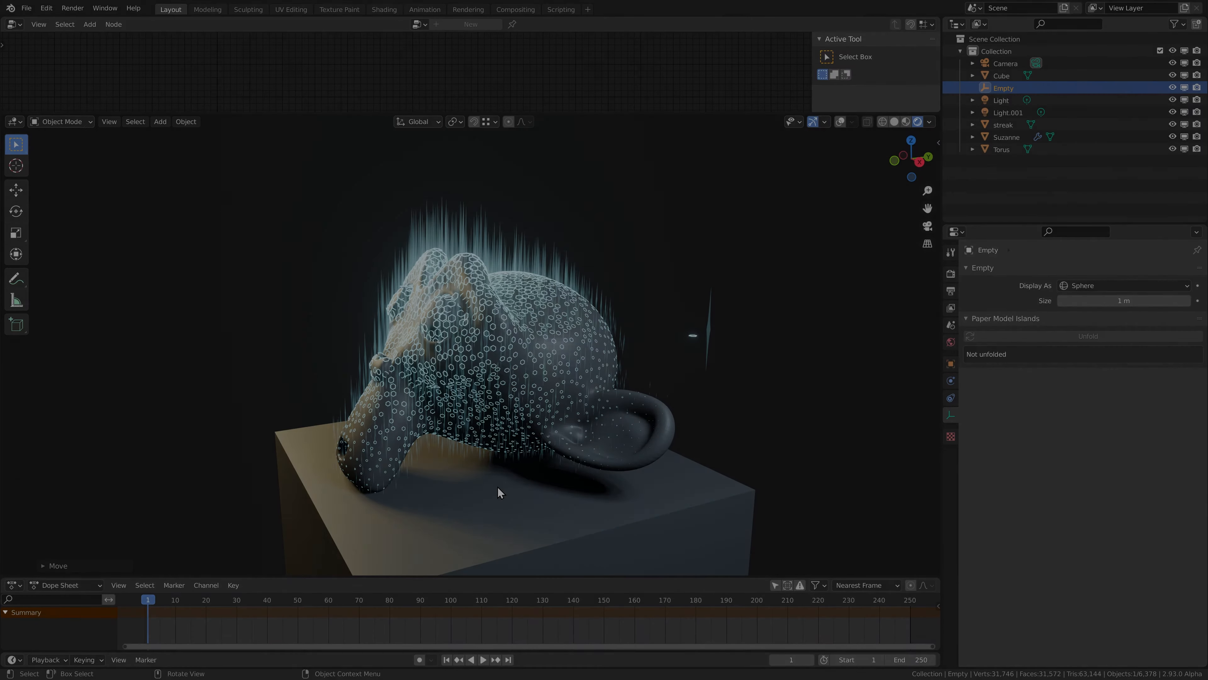